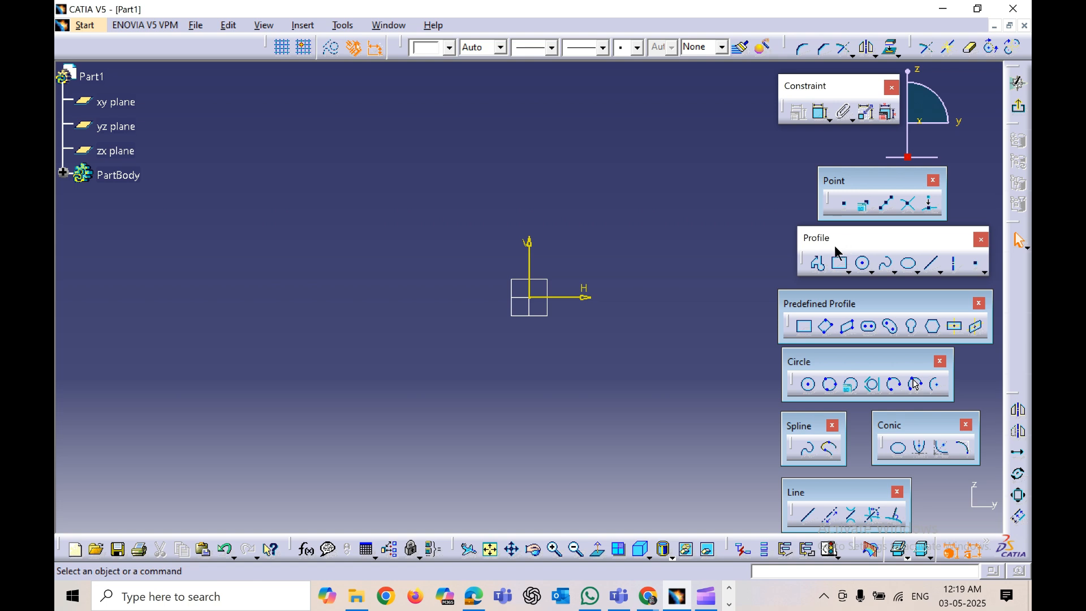
Step: Rearrange the Profile, Predefined Profile and Constraint toolbars around the sketch area and pan the sketch
{"action": "mouse_move", "coordinate": [840, 239]}
{"action": "left_mouse_down"}
{"action": "mouse_move", "coordinate": [831, 251]}
{"action": "mouse_move", "coordinate": [833, 239]}
{"action": "left_mouse_up"}
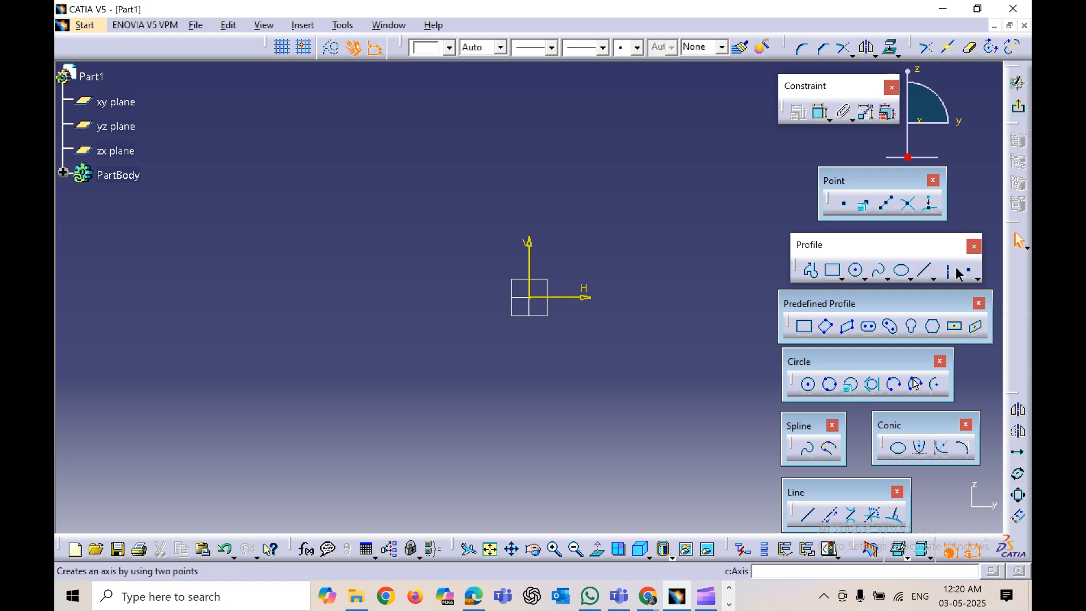
{"action": "left_click", "coordinate": [842, 275]}
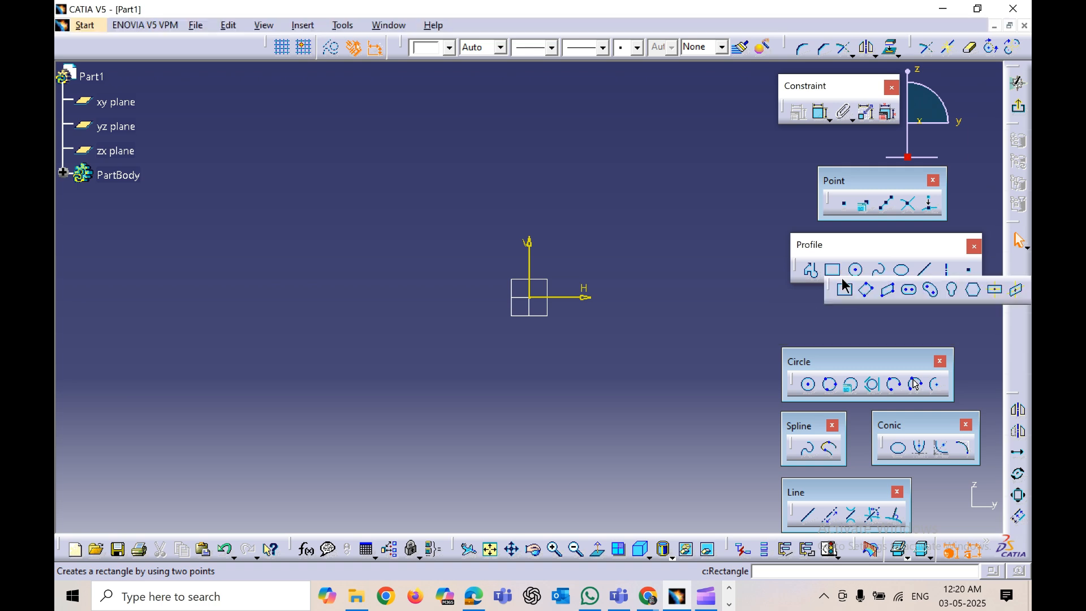
{"action": "left_click", "coordinate": [832, 289]}
{"action": "left_click_drag", "start_coordinate": [794, 311], "coordinate": [815, 305]}
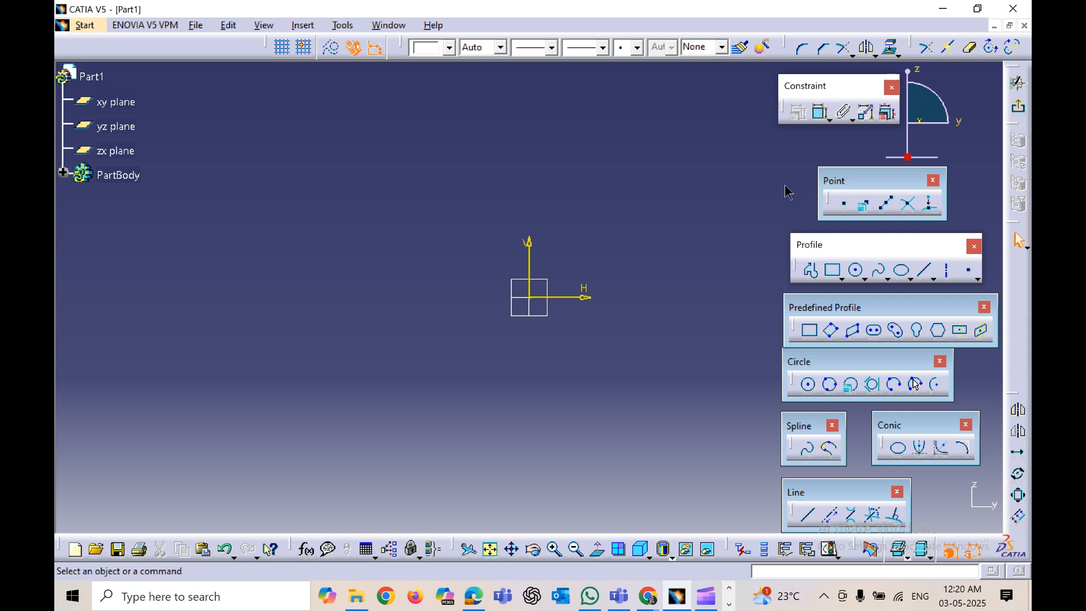
{"action": "left_click_drag", "start_coordinate": [788, 192], "coordinate": [756, 94]}
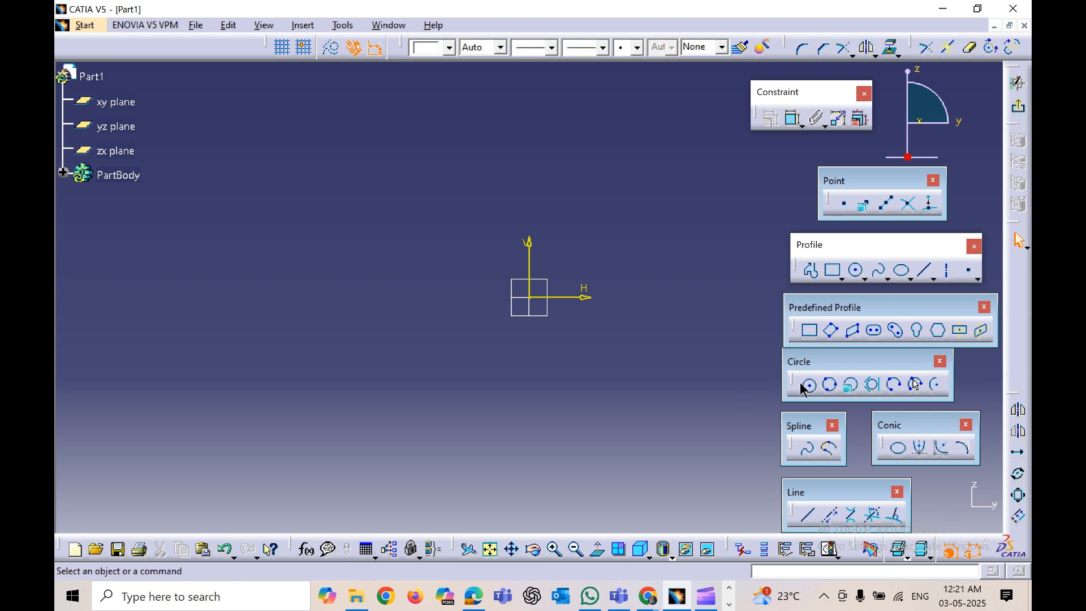
{"action": "middle_click_drag", "start_coordinate": [572, 364], "coordinate": [453, 380]}
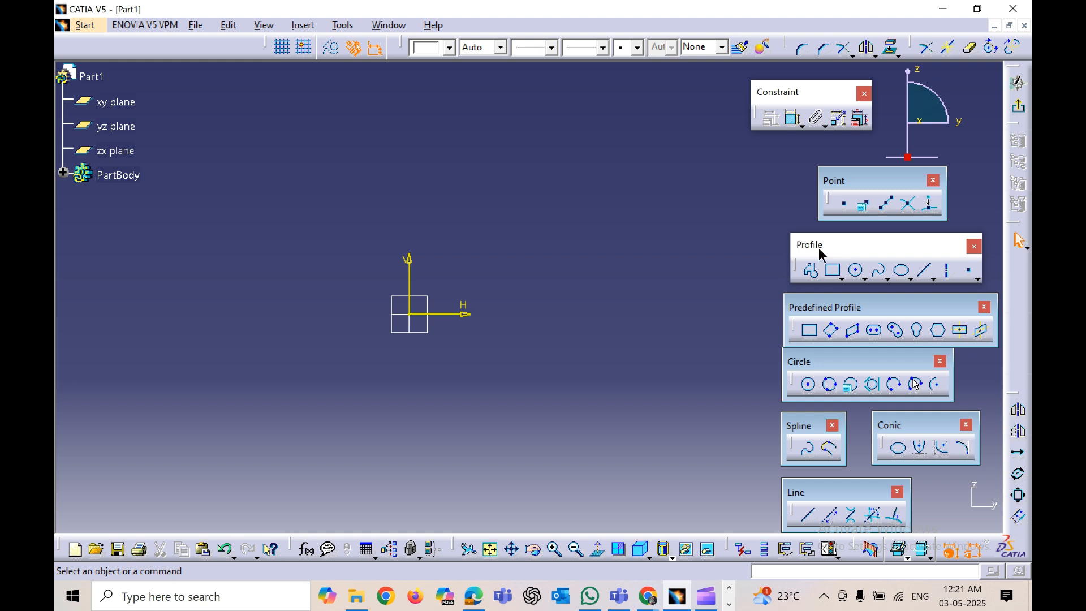
{"action": "left_click_drag", "start_coordinate": [818, 247], "coordinate": [821, 253]}
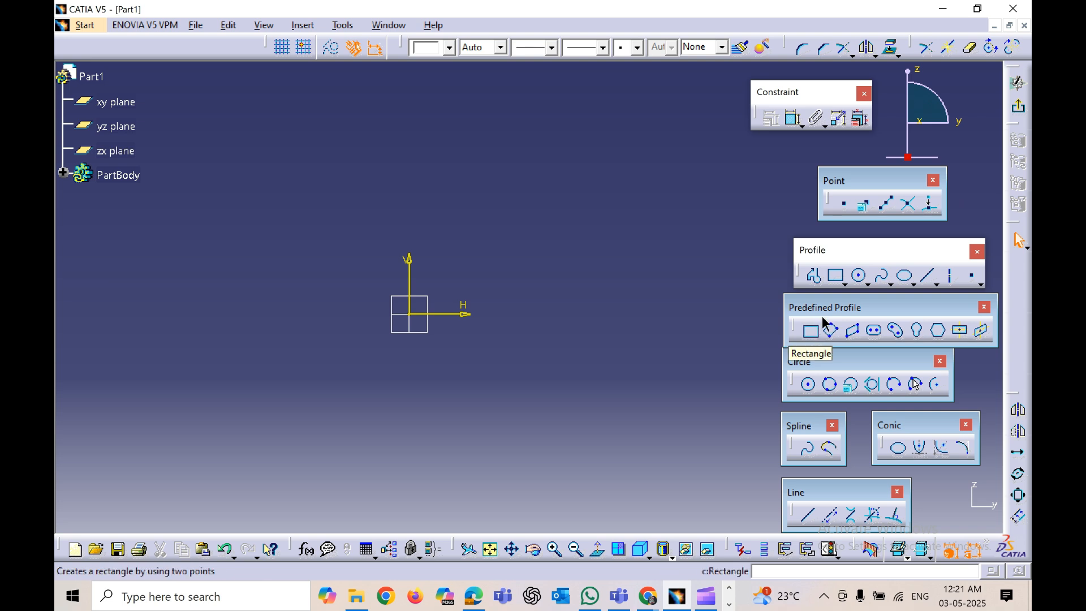
Step: With the Profile tool, draw a vertical line downward and continue it with a tangent arc curving to the right
{"action": "left_click", "coordinate": [816, 278]}
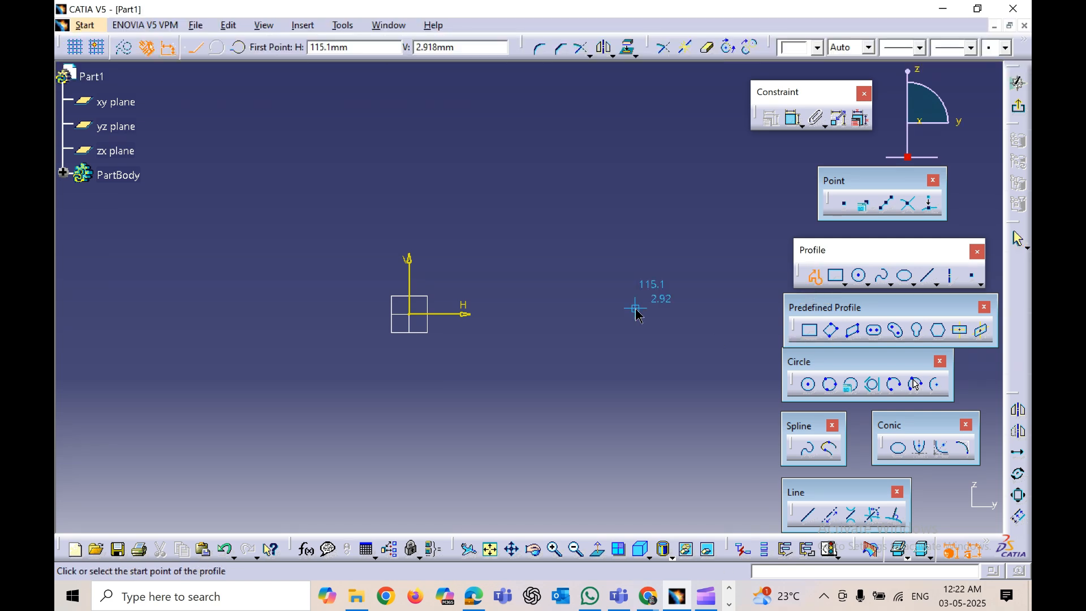
{"action": "middle_click", "coordinate": [307, 244]}
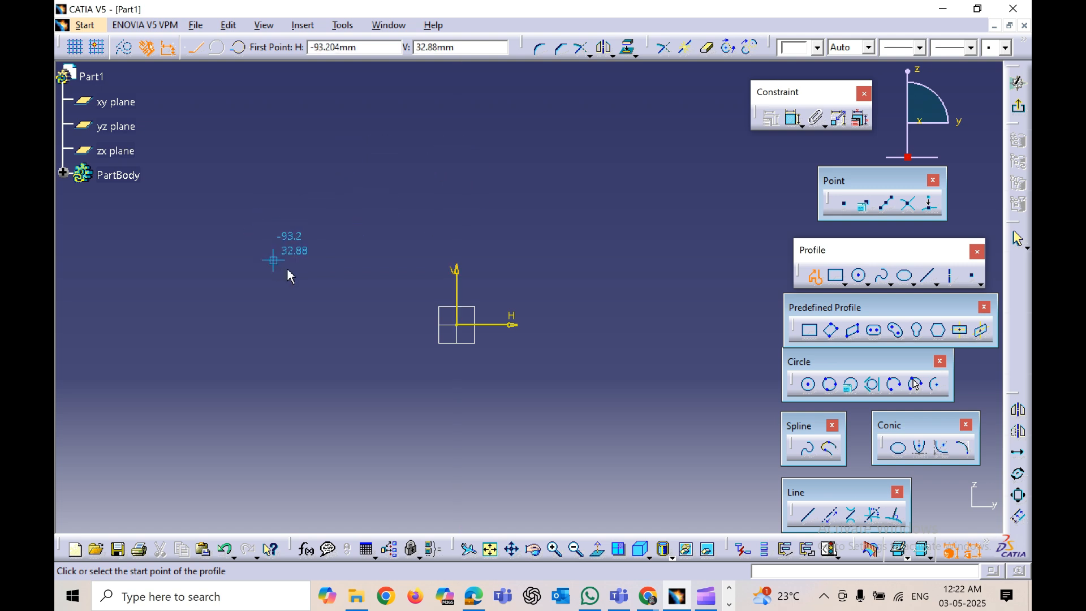
{"action": "left_click", "coordinate": [819, 275]}
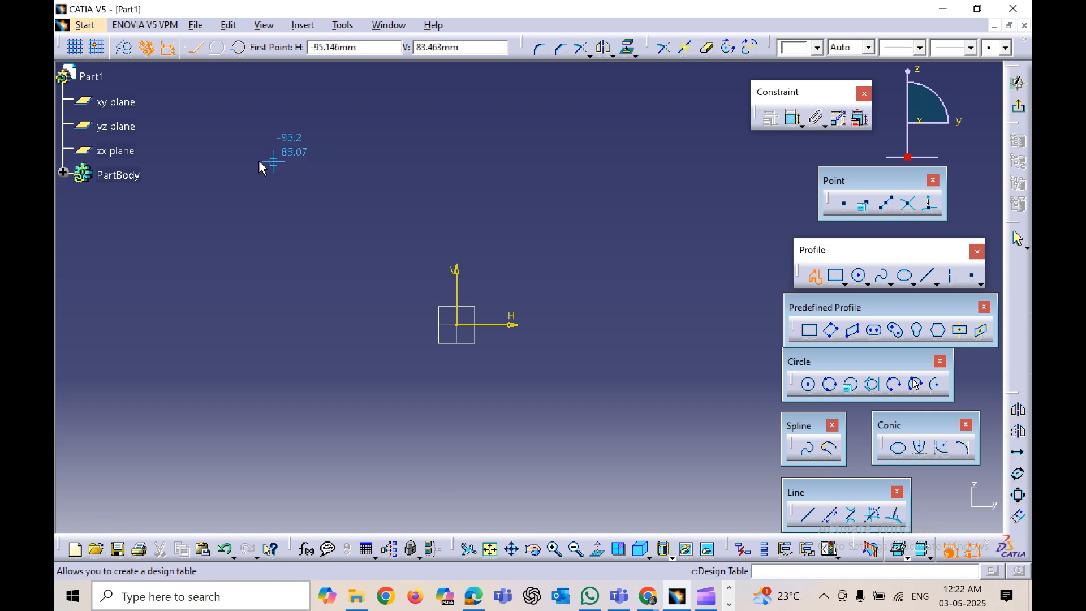
{"action": "left_click", "coordinate": [210, 142]}
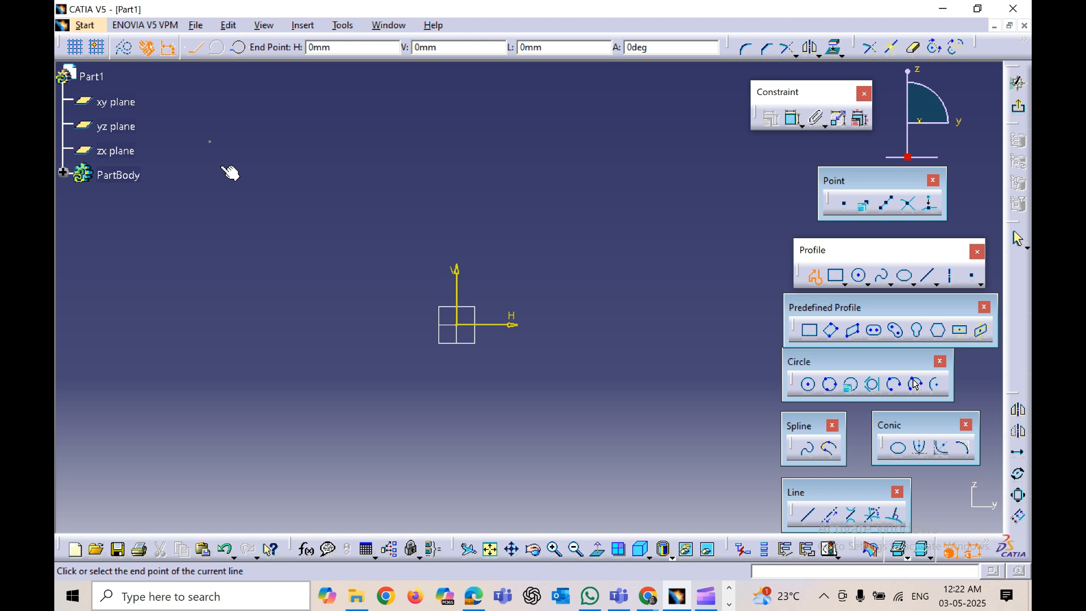
{"action": "left_click", "coordinate": [213, 239]}
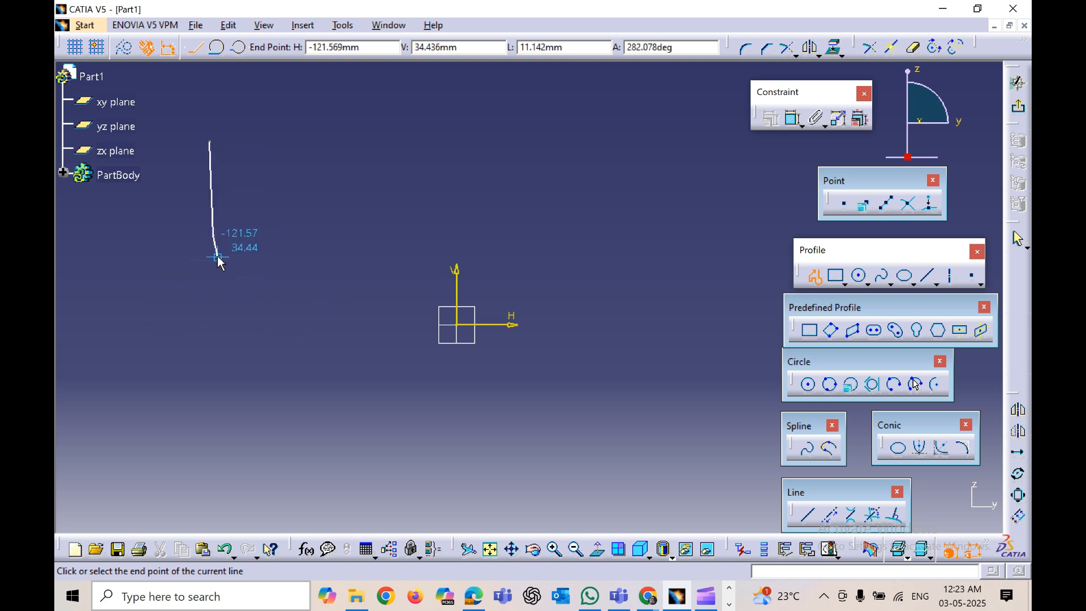
{"action": "left_click", "coordinate": [214, 236]}
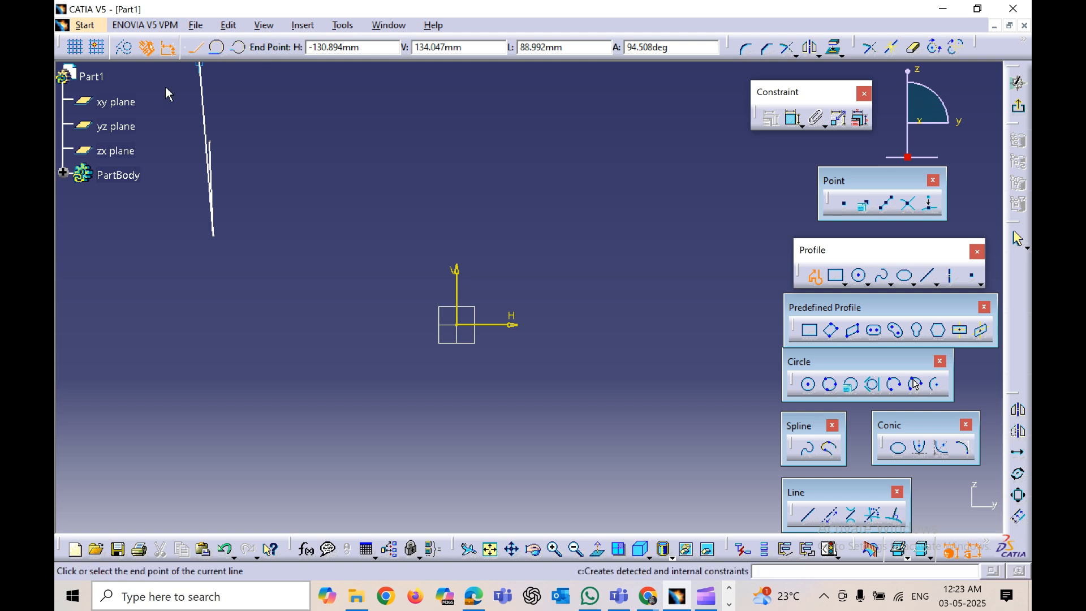
{"action": "left_click", "coordinate": [222, 51]}
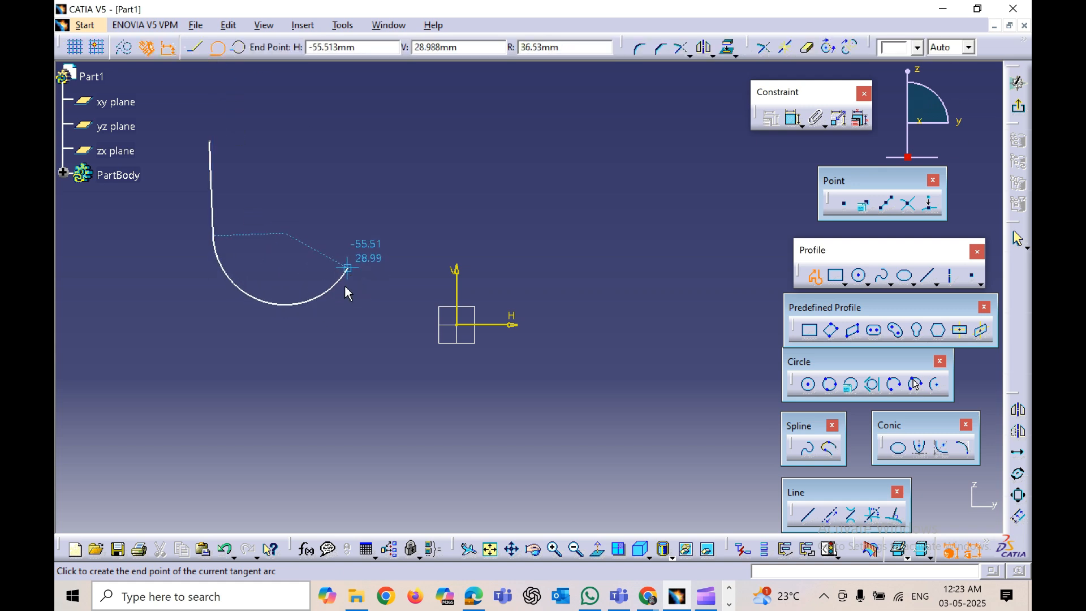
{"action": "left_click", "coordinate": [335, 254]}
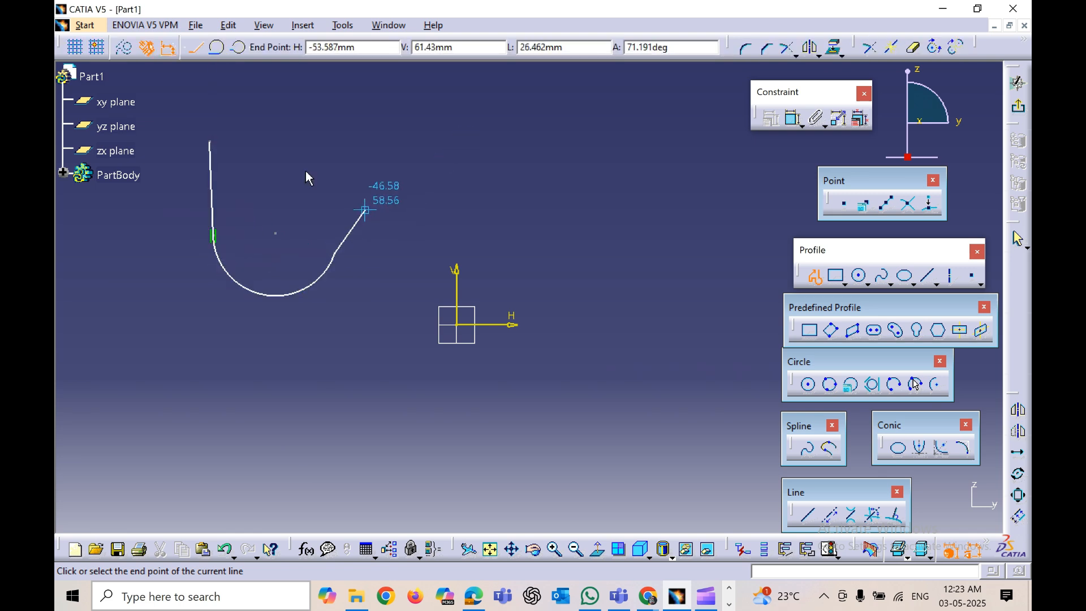
Step: Continue the profile with a three-point arc and a straight line going down, then end the profile
{"action": "left_click", "coordinate": [239, 49]}
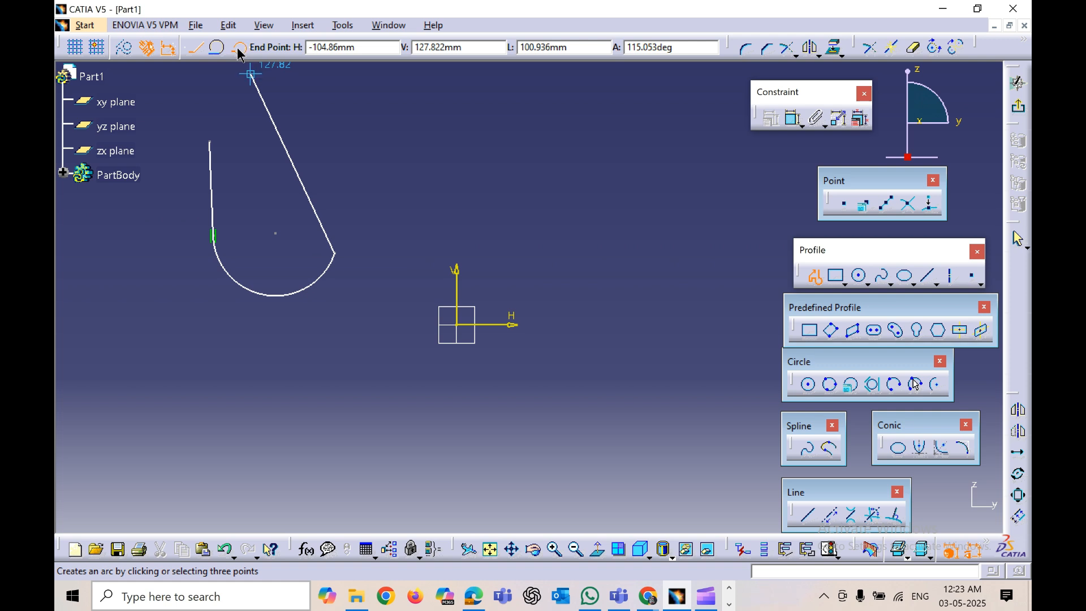
{"action": "left_click", "coordinate": [363, 206]}
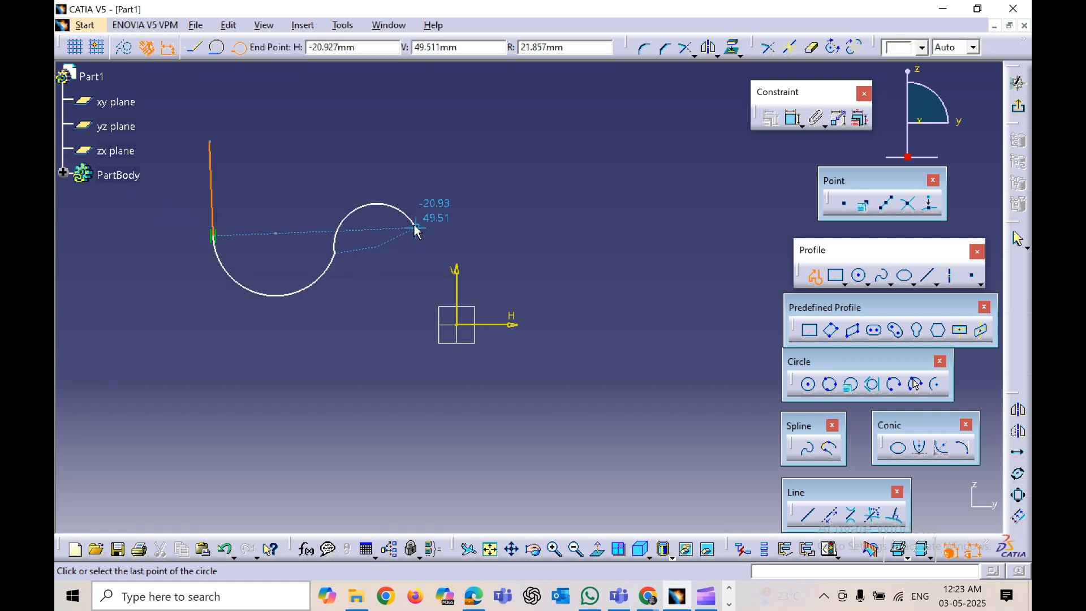
{"action": "left_click", "coordinate": [416, 228]}
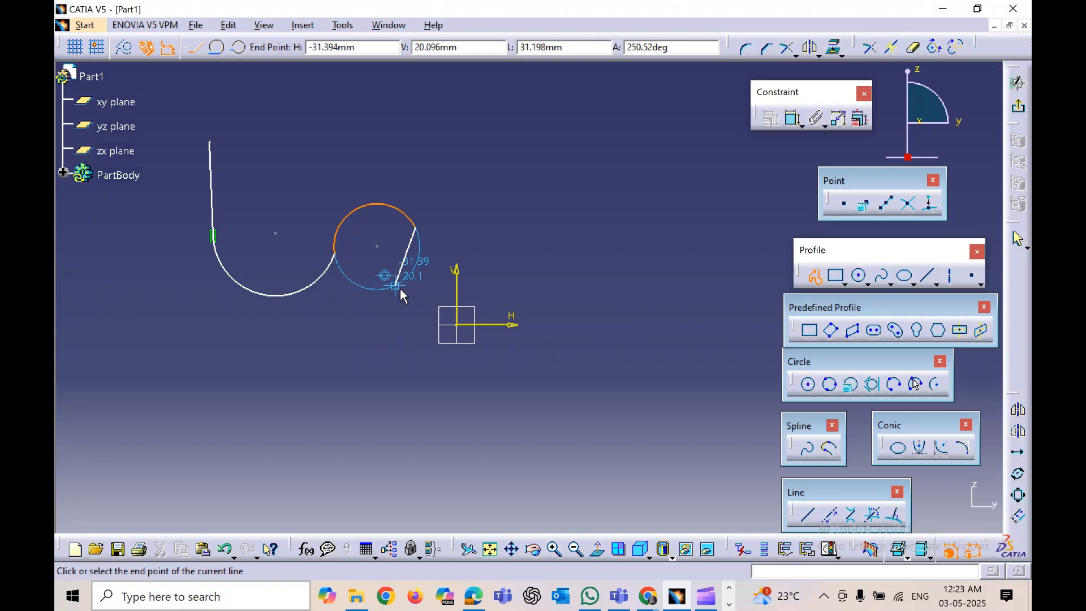
{"action": "left_click", "coordinate": [400, 333]}
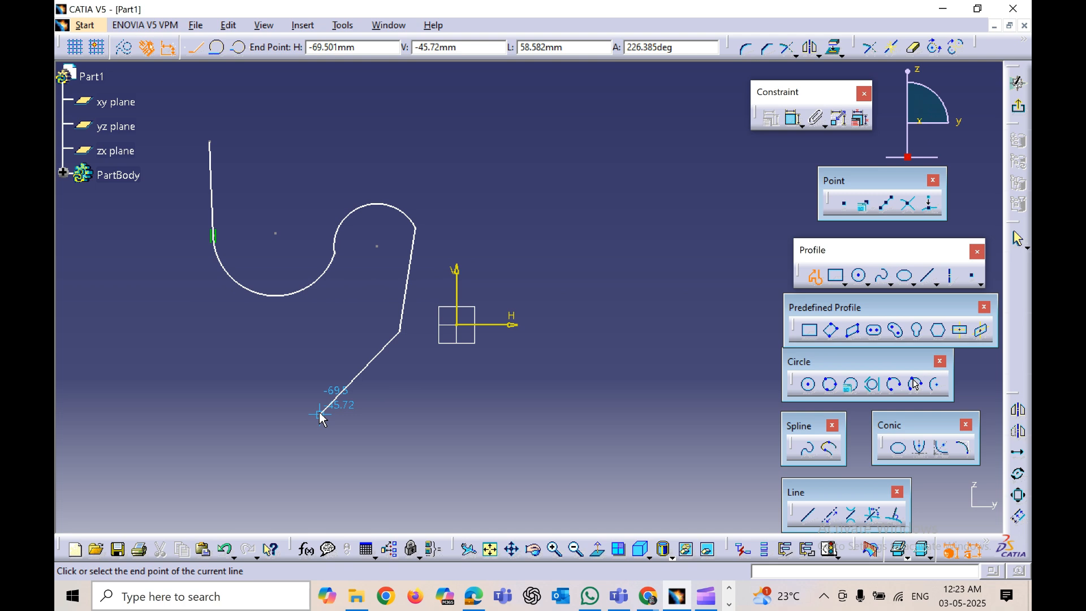
{"action": "key", "text": "Escape"}
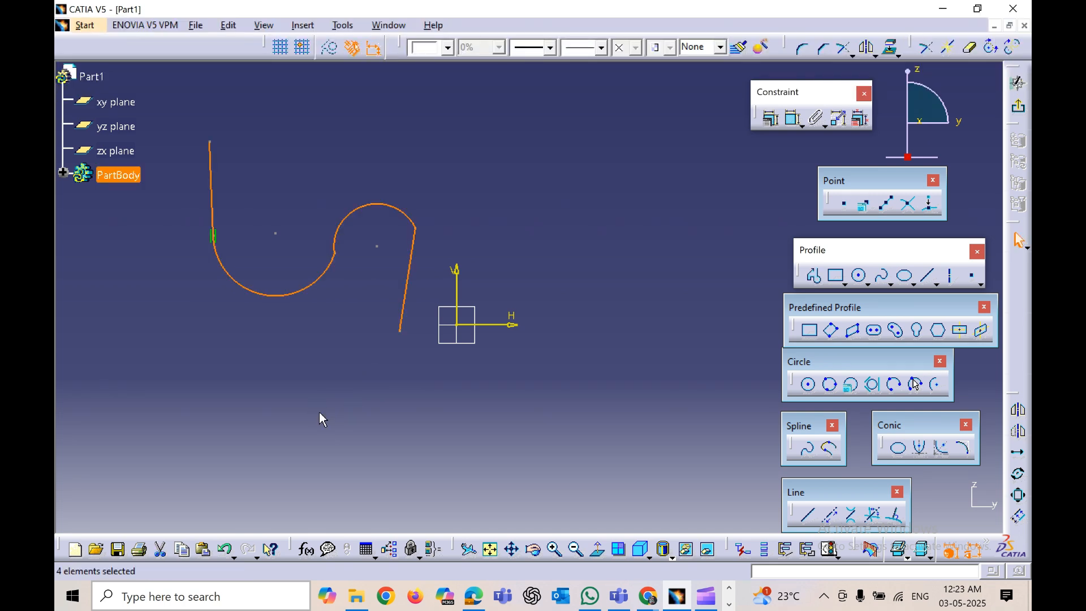
{"action": "left_click", "coordinate": [310, 413]}
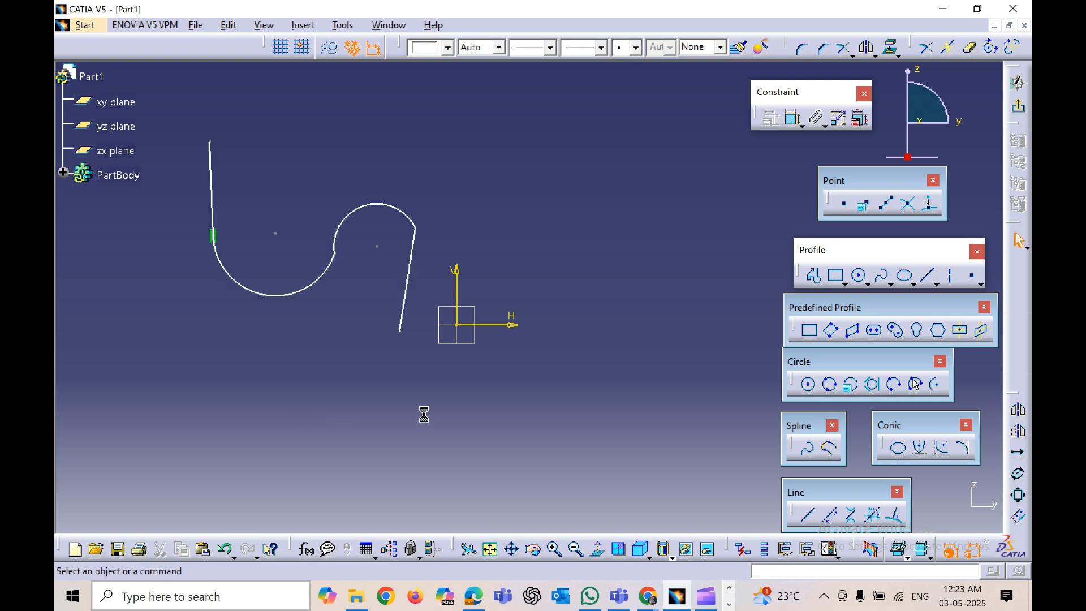
Step: Draw a rectangle about 57 by 58 mm below and left of the profile
{"action": "middle_click_drag", "start_coordinate": [424, 415], "coordinate": [447, 449]}
{"action": "middle_click_drag", "start_coordinate": [554, 373], "coordinate": [516, 339]}
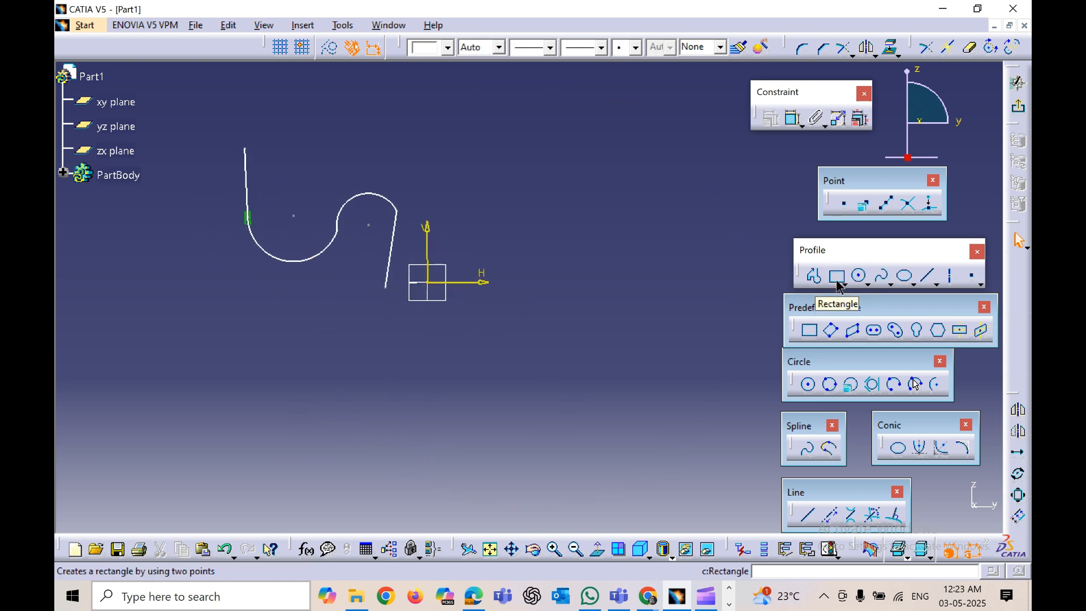
{"action": "left_click", "coordinate": [811, 333]}
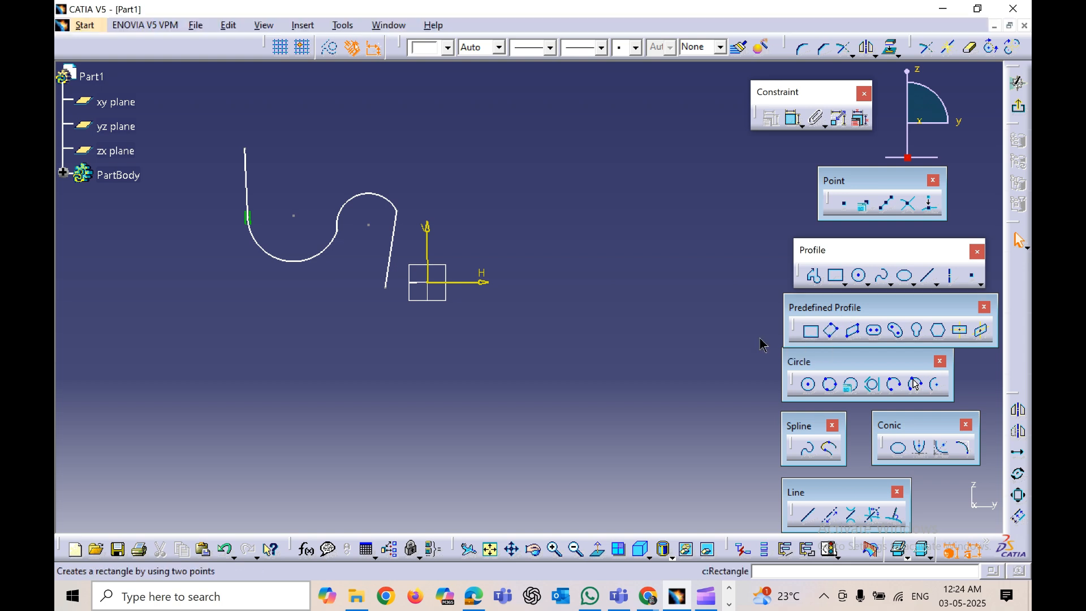
{"action": "left_click", "coordinate": [138, 304]}
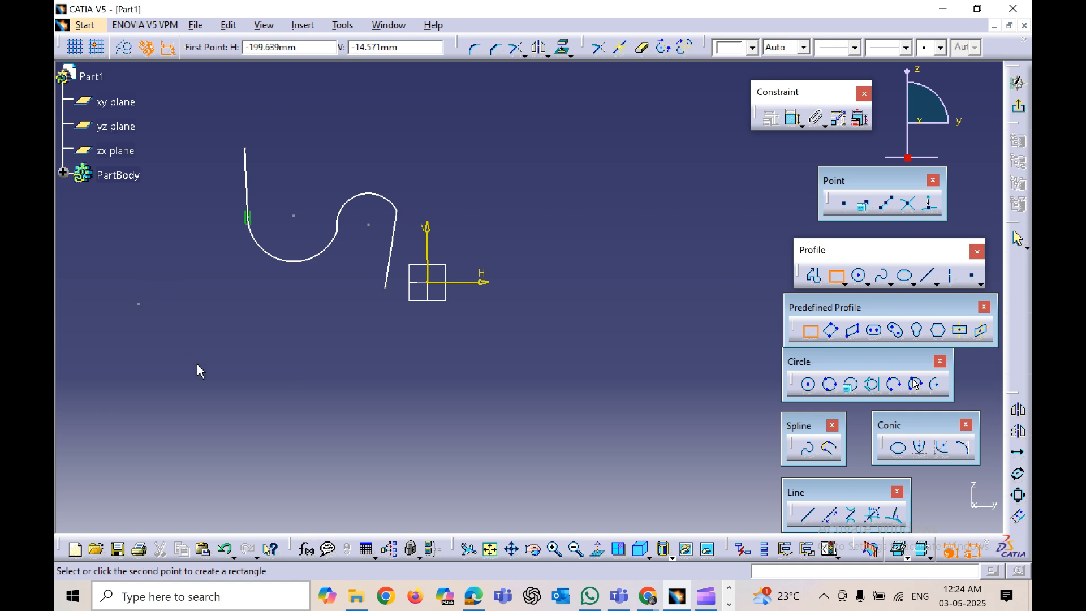
{"action": "left_click", "coordinate": [221, 388]}
{"action": "left_click", "coordinate": [487, 412]}
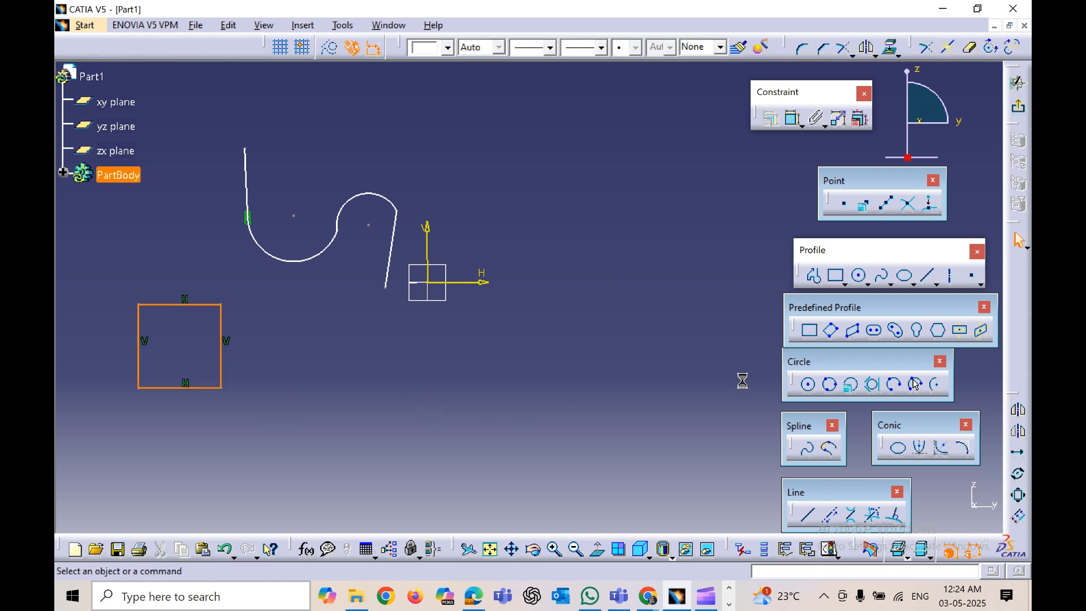
Step: Draw an oriented rectangle tilted diagonally below the square, about 66 mm high
{"action": "left_click", "coordinate": [834, 334]}
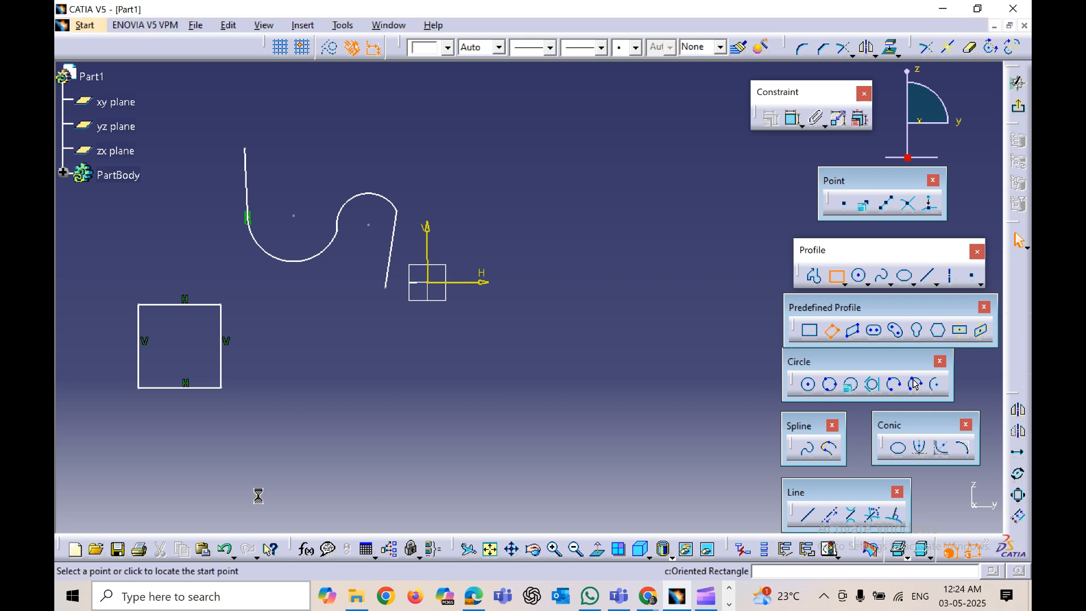
{"action": "left_click", "coordinate": [211, 440]}
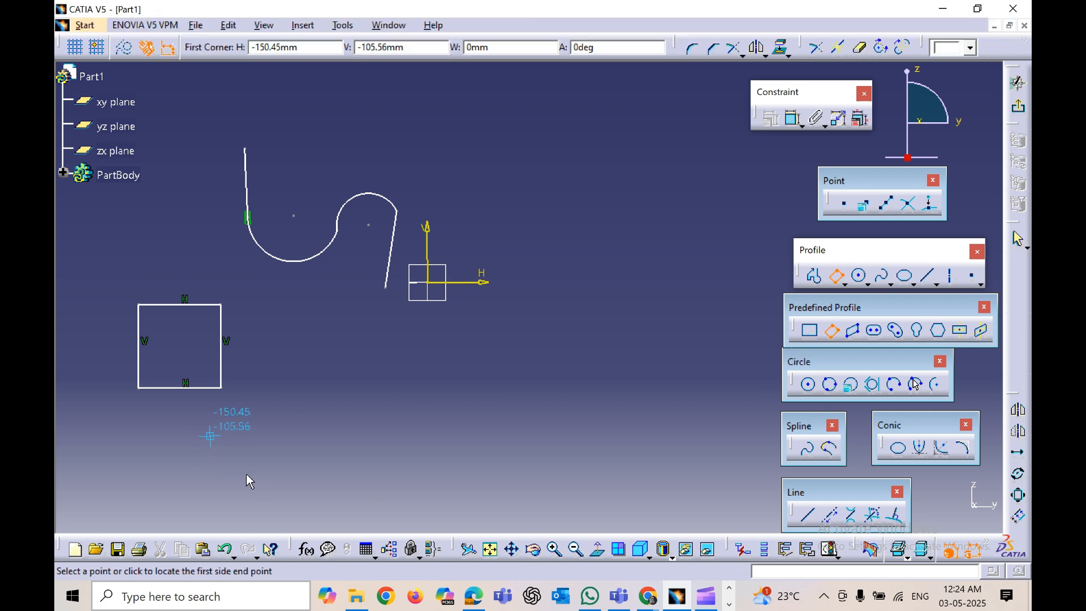
{"action": "left_click", "coordinate": [271, 491]}
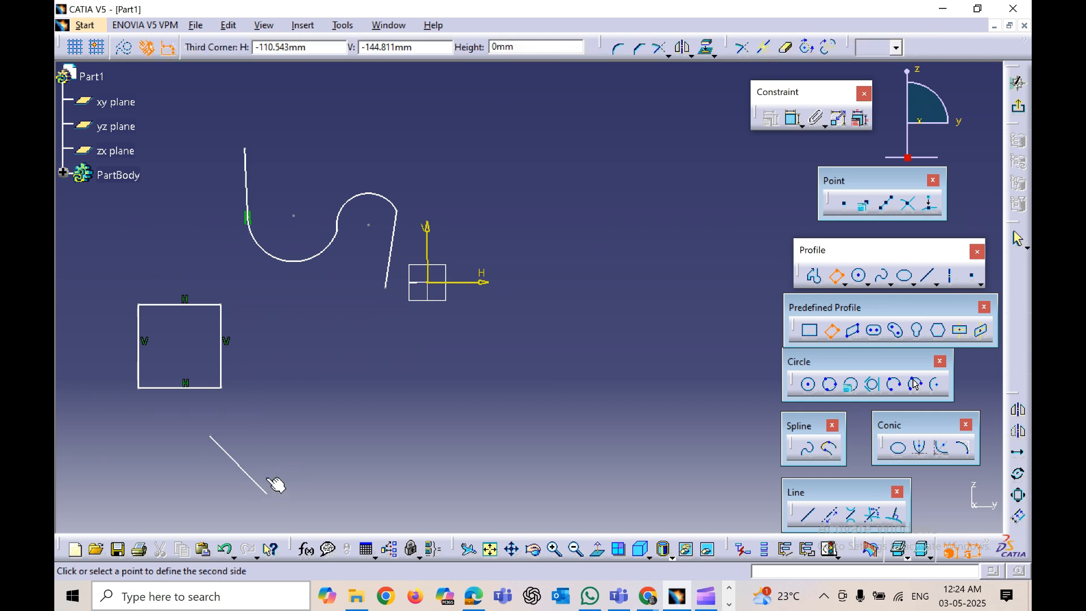
{"action": "left_click", "coordinate": [332, 432]}
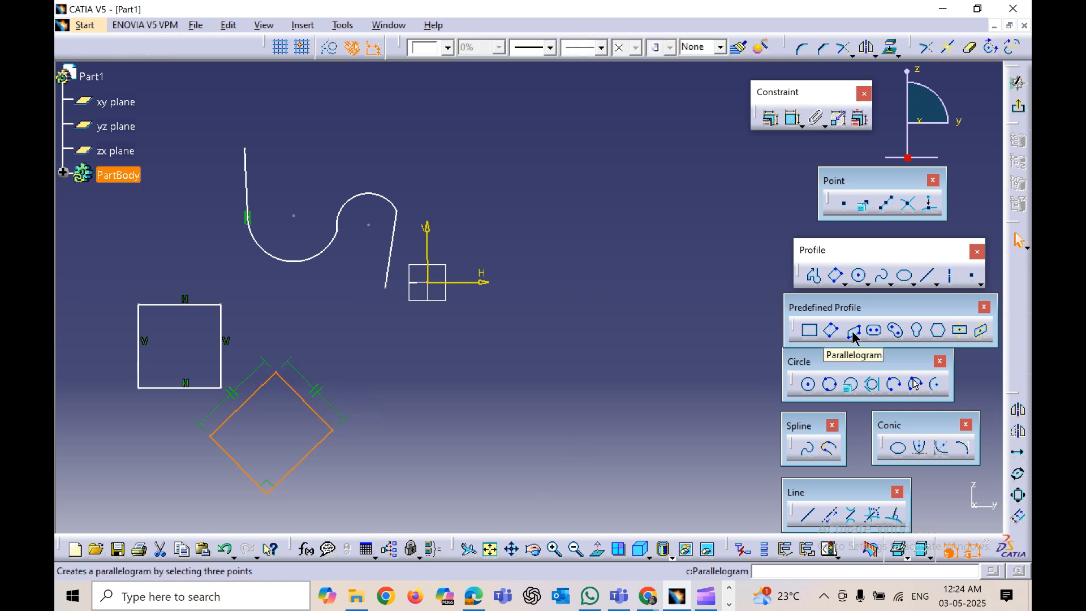
Step: Draw a parallelogram about 59 mm wide and 94 mm high above the profile
{"action": "left_click", "coordinate": [840, 345]}
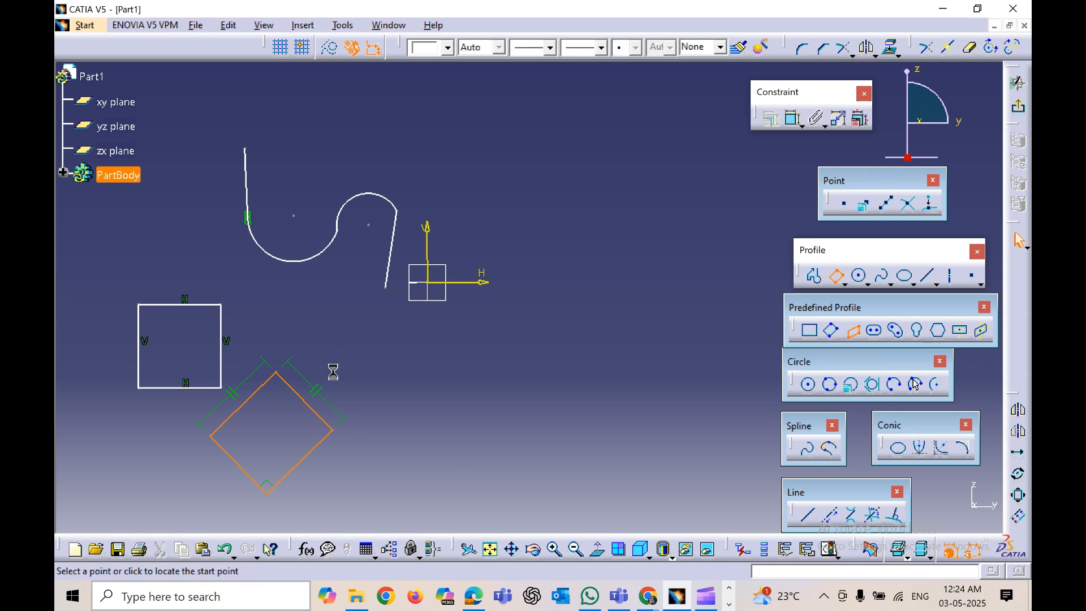
{"action": "mouse_move", "coordinate": [347, 393]}
{"action": "middle_mouse_down"}
{"action": "mouse_move", "coordinate": [380, 359]}
{"action": "mouse_move", "coordinate": [388, 380]}
{"action": "mouse_move", "coordinate": [220, 403]}
{"action": "middle_mouse_up"}
{"action": "scroll", "coordinate": [220, 403], "scroll_direction": "down", "scroll_amount": 2}
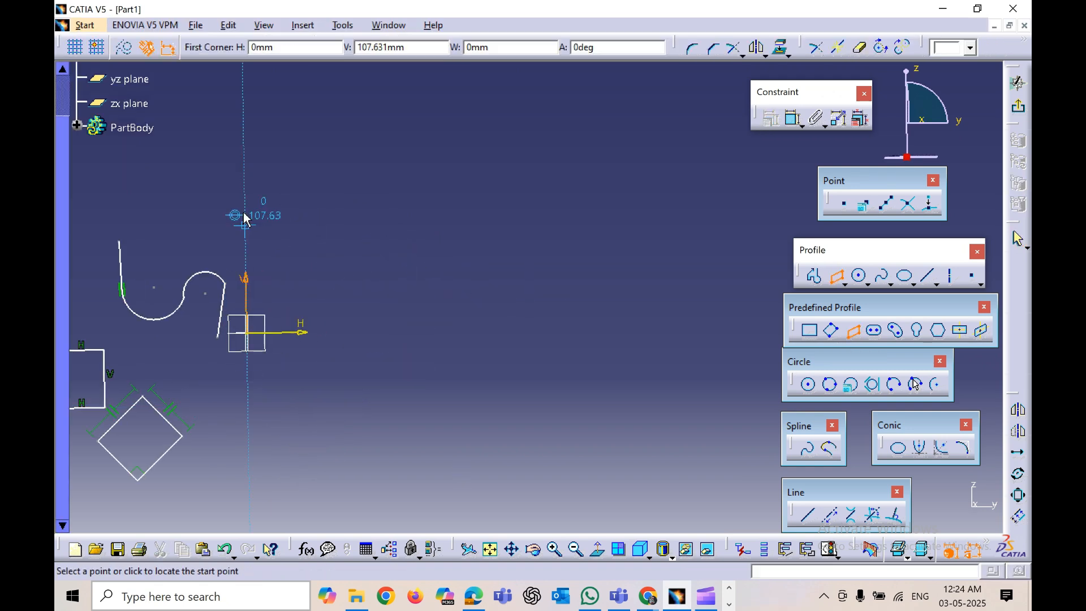
{"action": "left_click", "coordinate": [212, 166]}
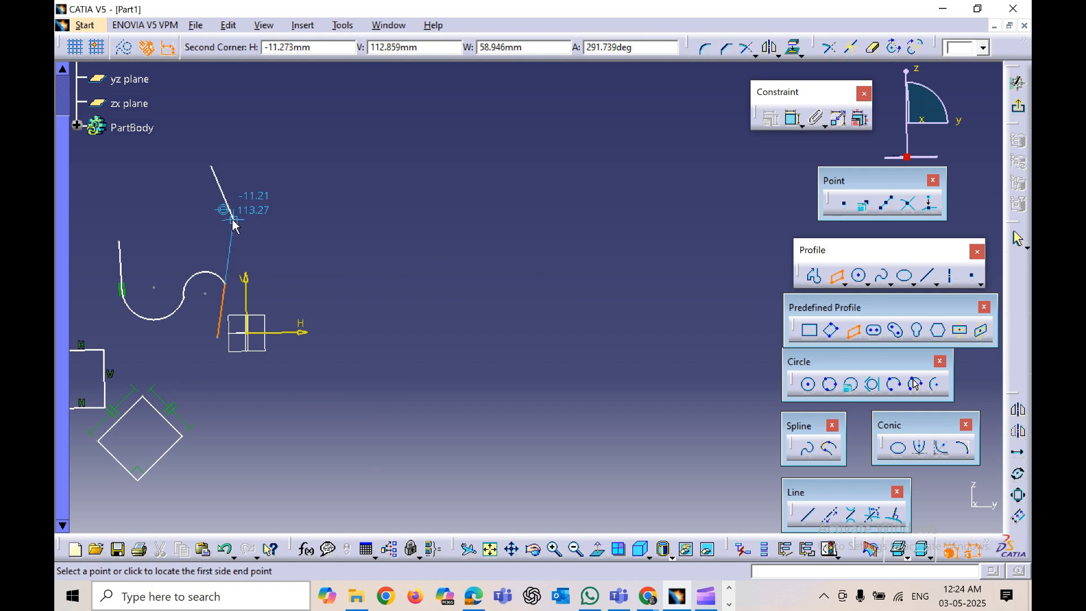
{"action": "left_click", "coordinate": [233, 220]}
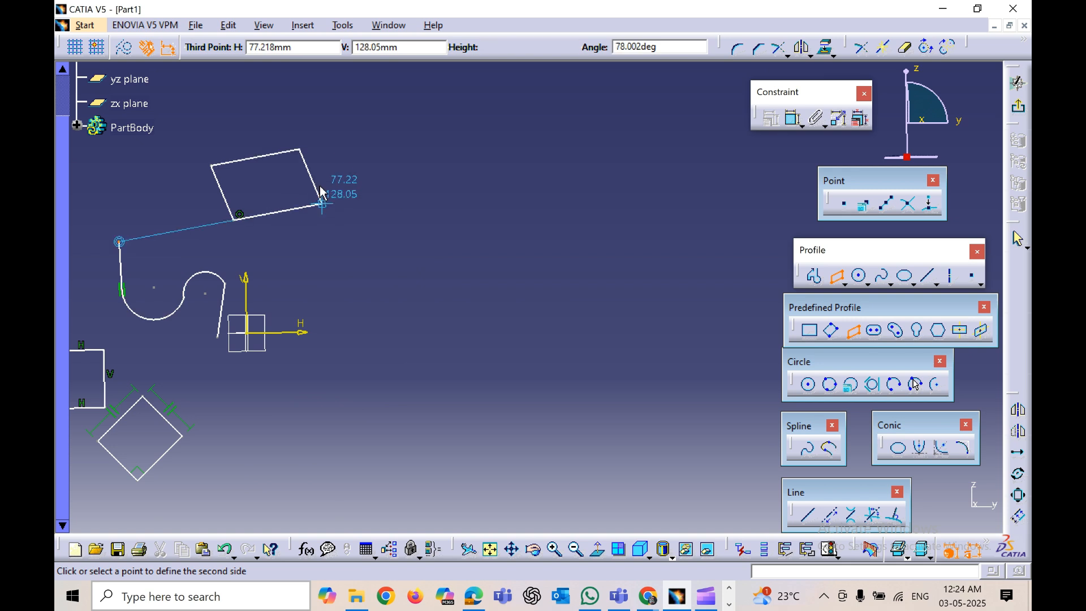
{"action": "left_click", "coordinate": [305, 152]}
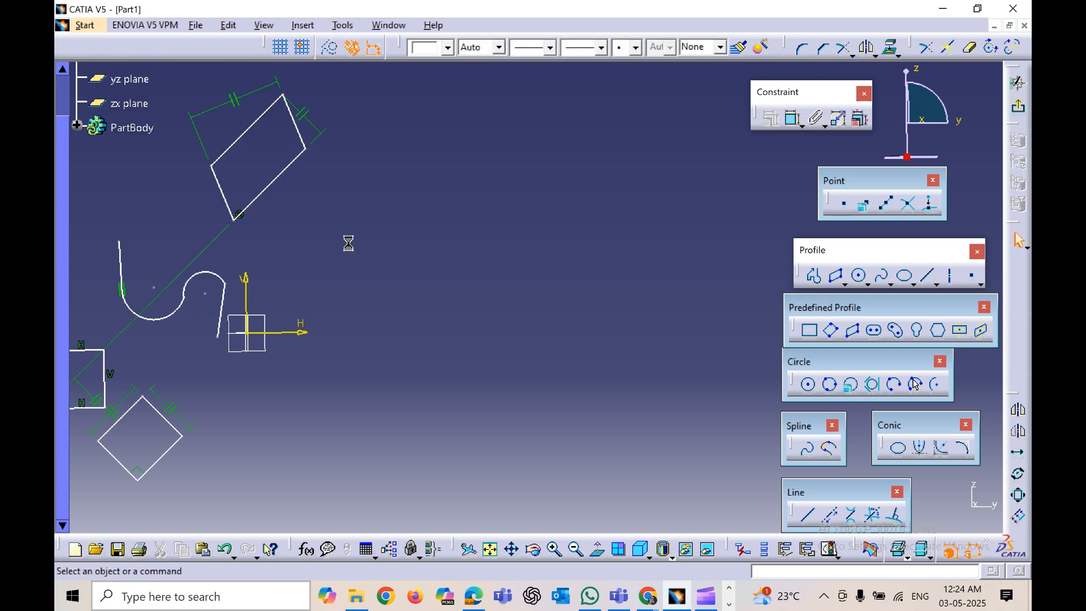
Step: Draw a horizontal elongated hole about 67 mm between centres, to the right of the parallelogram
{"action": "left_click", "coordinate": [875, 331]}
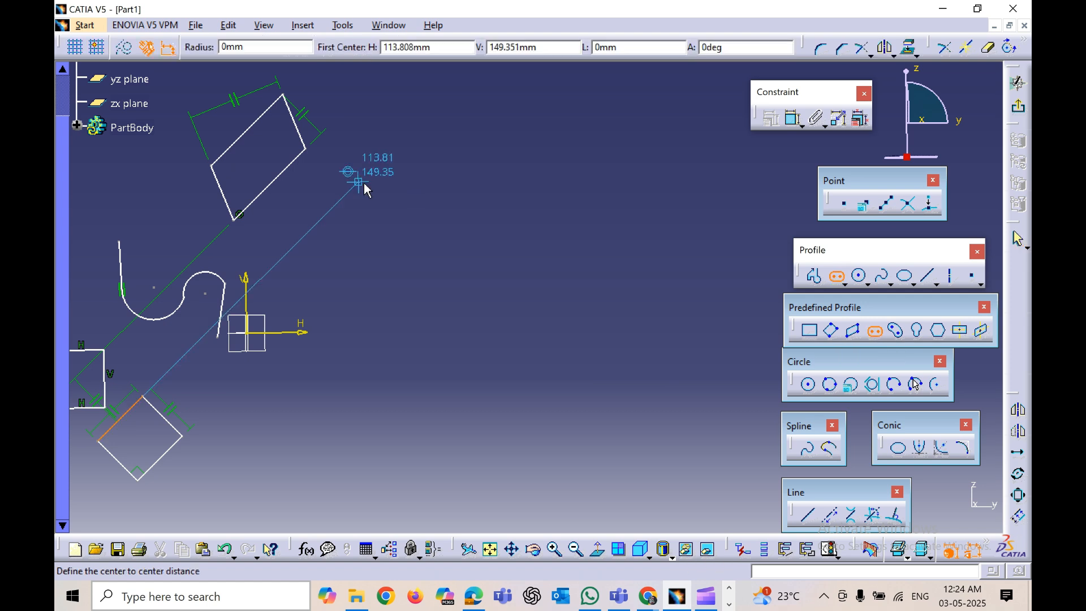
{"action": "left_click", "coordinate": [362, 185]}
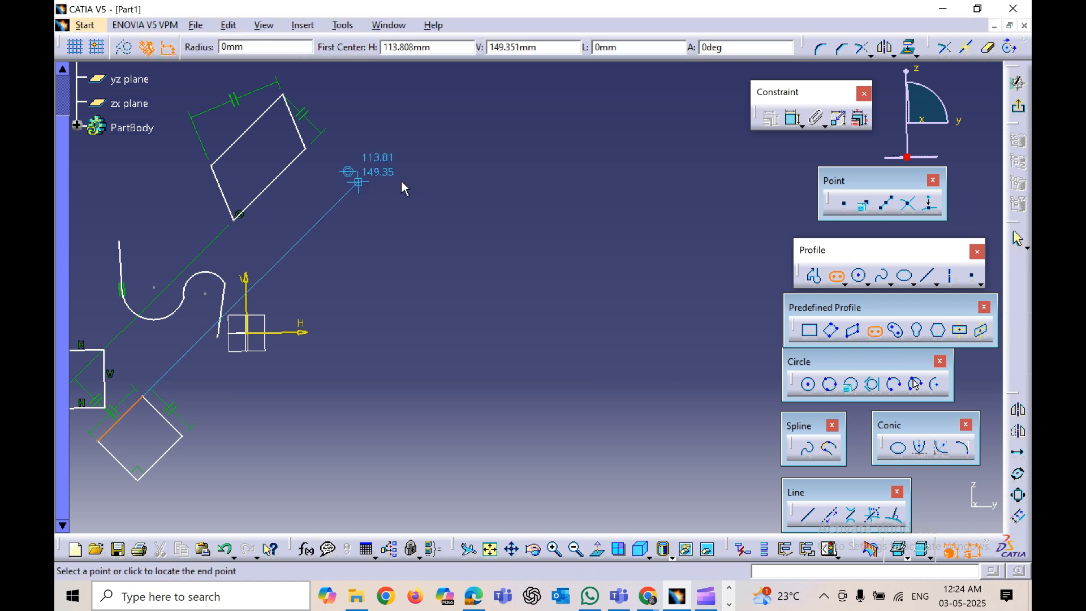
{"action": "left_click", "coordinate": [440, 179]}
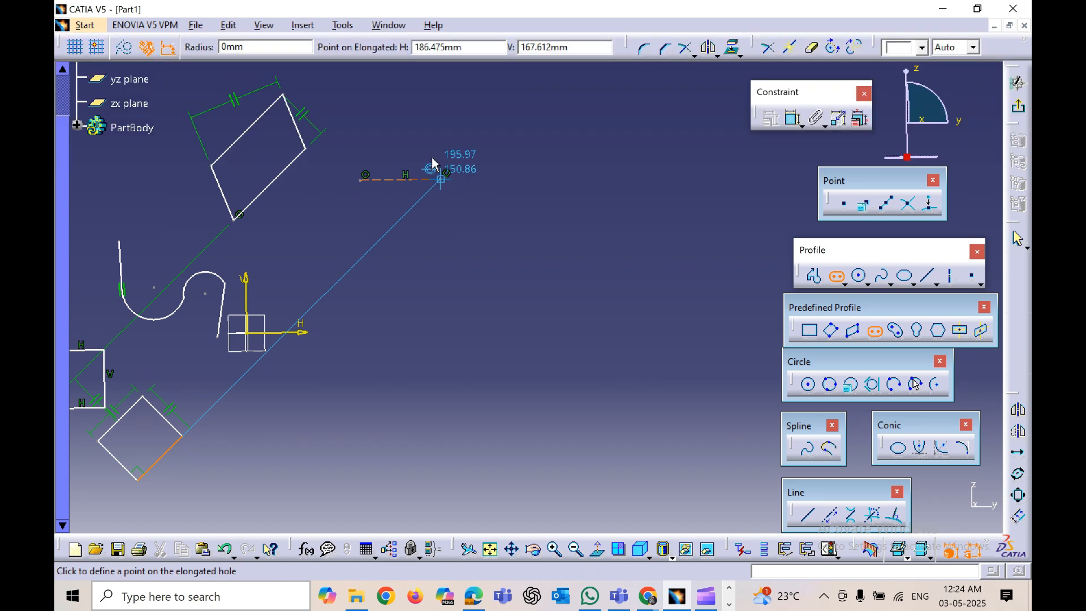
{"action": "left_click", "coordinate": [433, 164]}
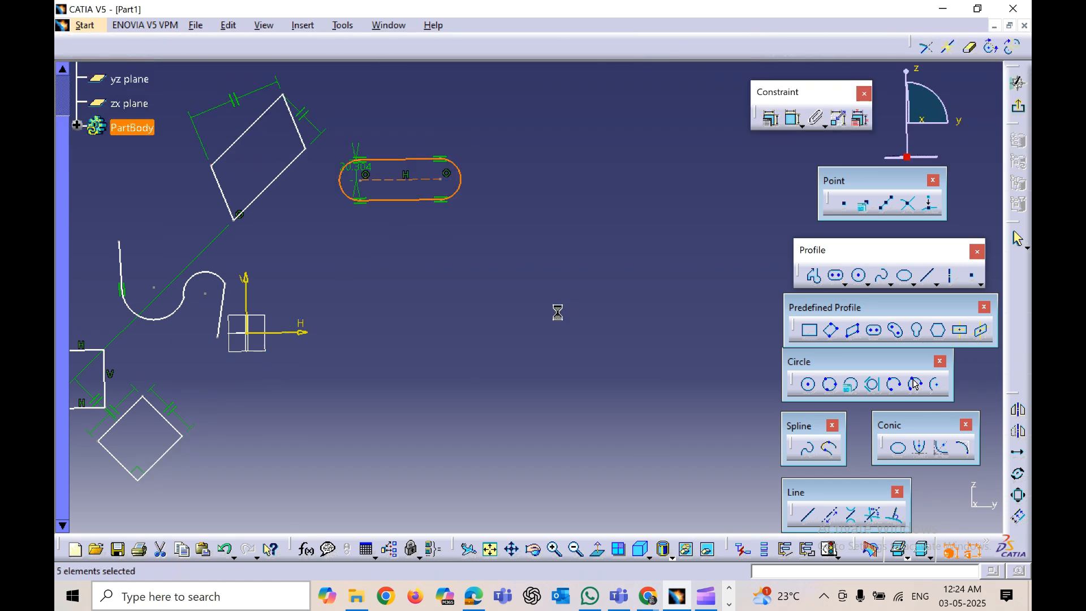
{"action": "left_click", "coordinate": [555, 299]}
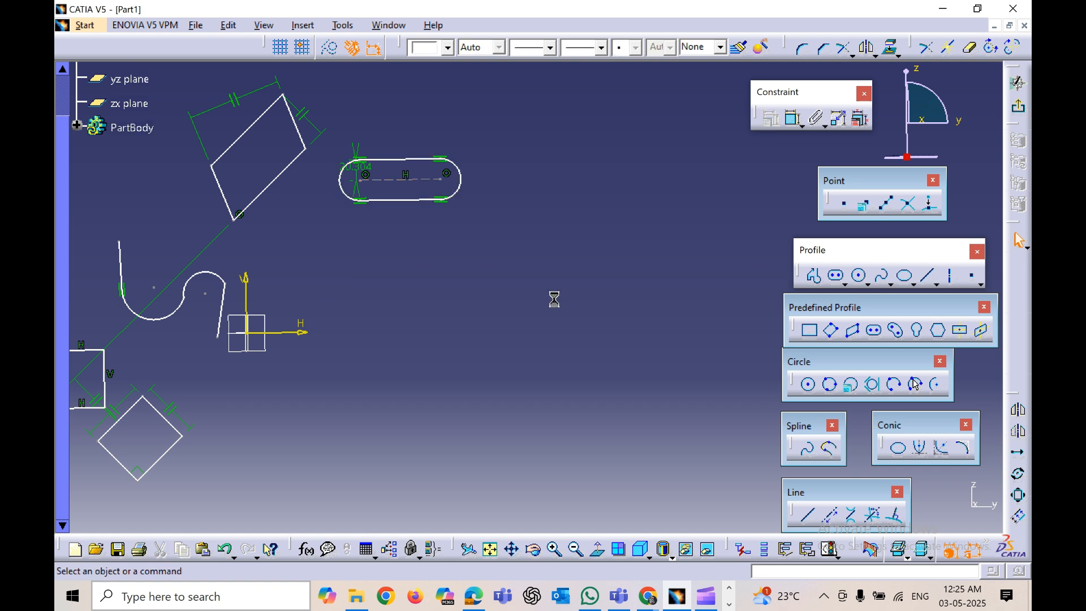
Step: Draw a cylindrical elongated hole on an arc of about 50 mm radius, right of the origin
{"action": "left_click", "coordinate": [897, 332]}
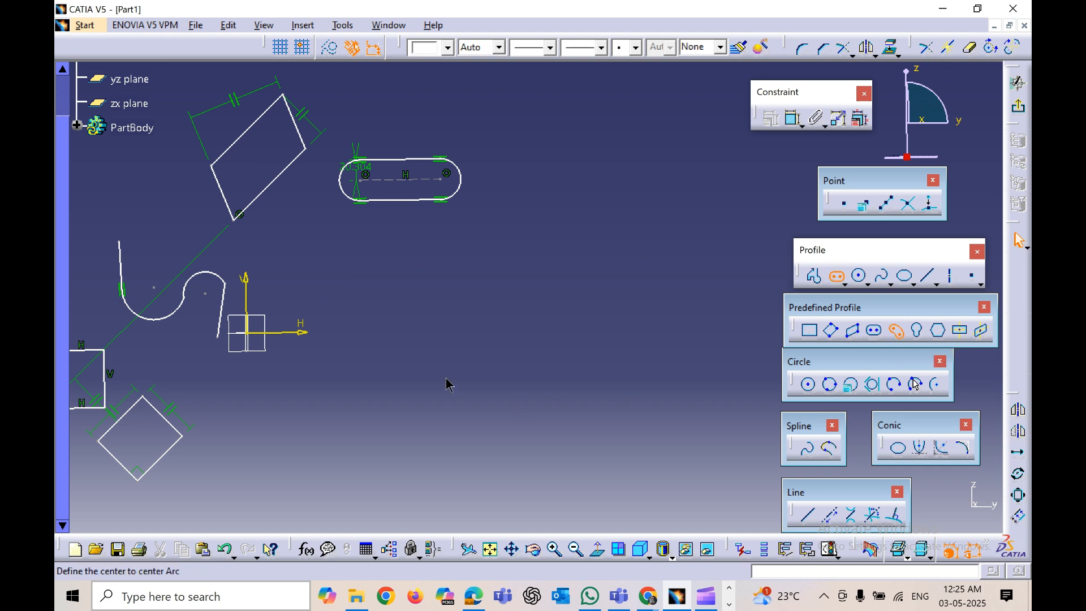
{"action": "left_click", "coordinate": [380, 328]}
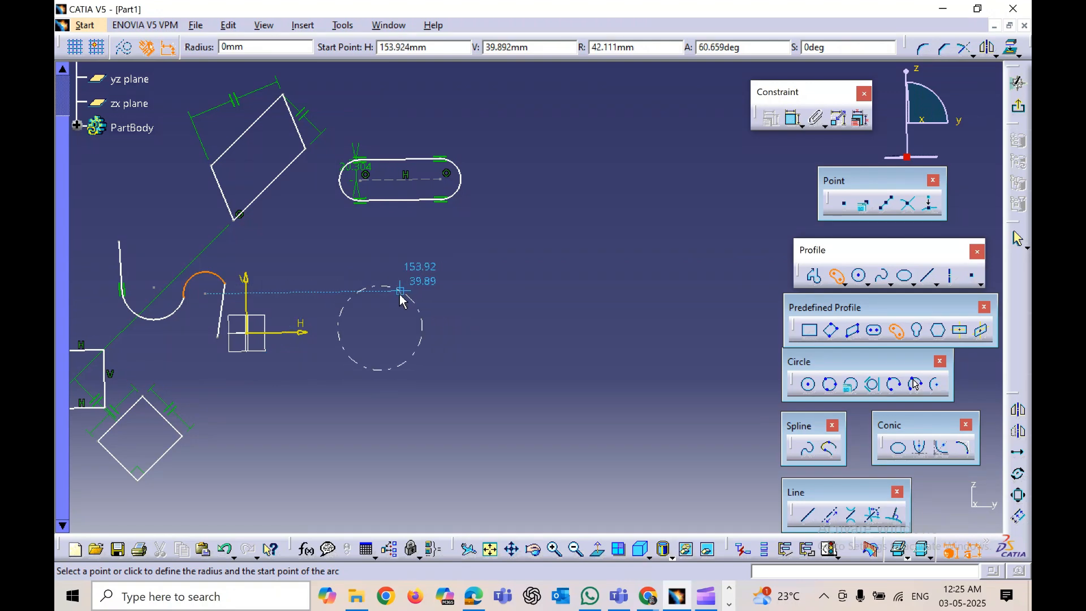
{"action": "left_click", "coordinate": [431, 331]}
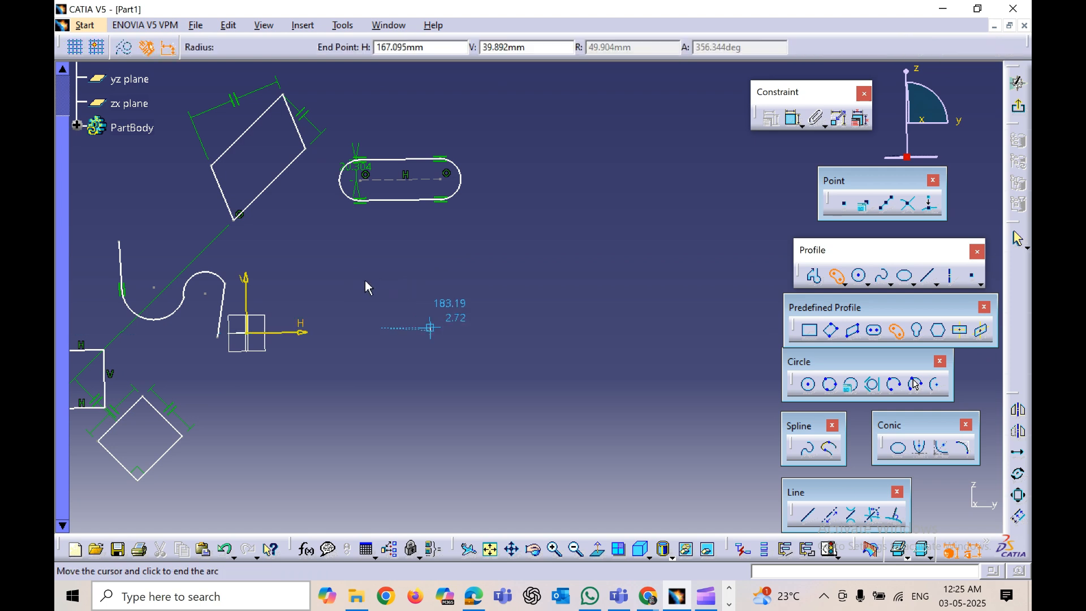
{"action": "left_click", "coordinate": [331, 334]}
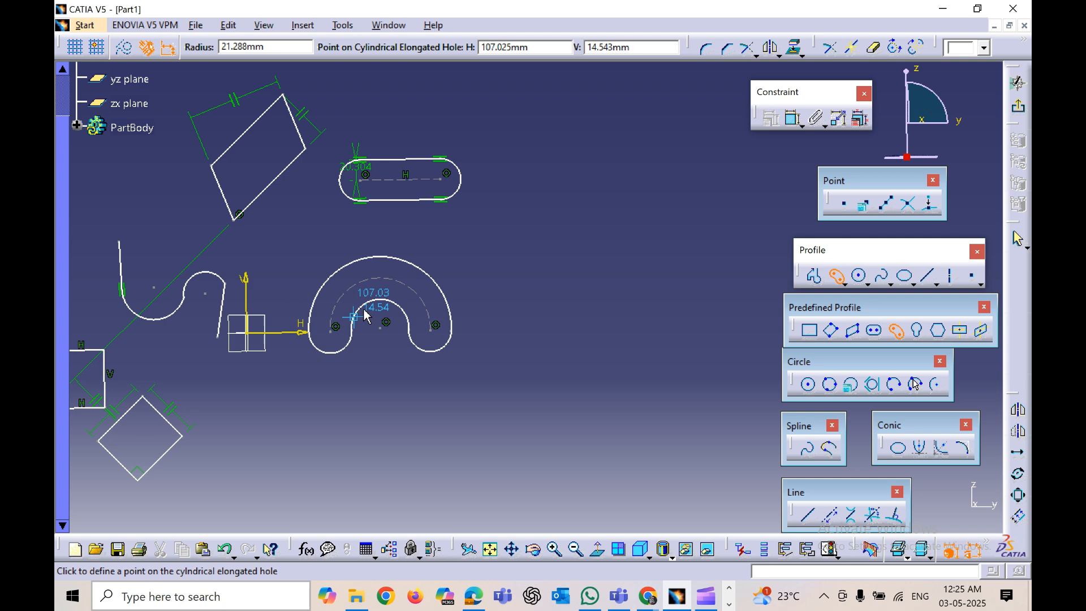
{"action": "left_click", "coordinate": [375, 327]}
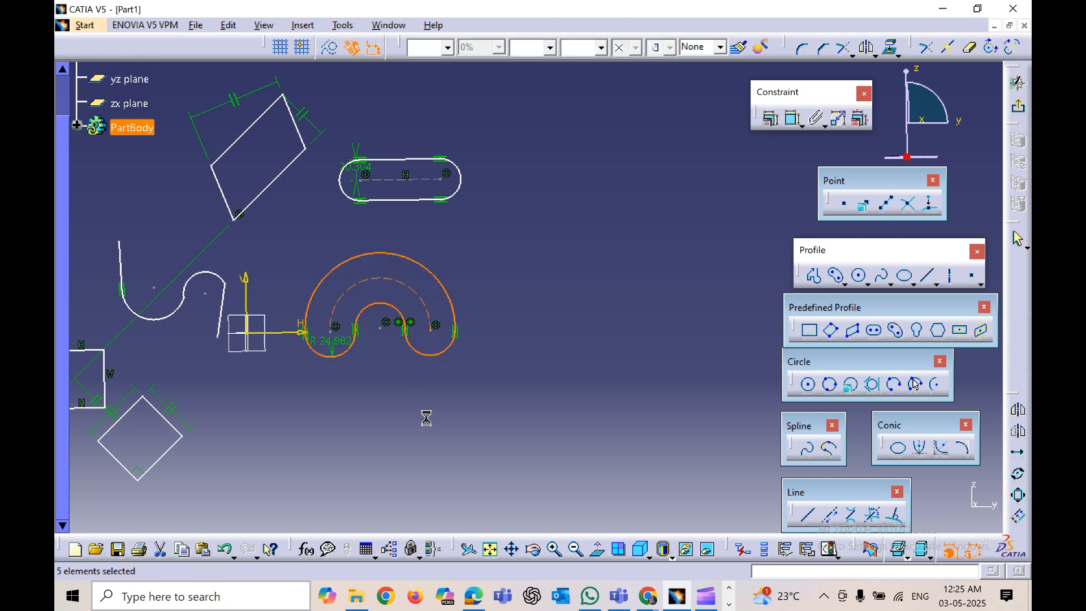
Step: Draw a keyhole profile about 34 mm between centres below the tilted square's right side
{"action": "left_click", "coordinate": [474, 413]}
{"action": "mouse_move", "coordinate": [494, 436]}
{"action": "middle_mouse_down"}
{"action": "mouse_move", "coordinate": [530, 403]}
{"action": "mouse_move", "coordinate": [530, 417]}
{"action": "mouse_move", "coordinate": [493, 430]}
{"action": "mouse_move", "coordinate": [418, 432]}
{"action": "middle_mouse_up"}
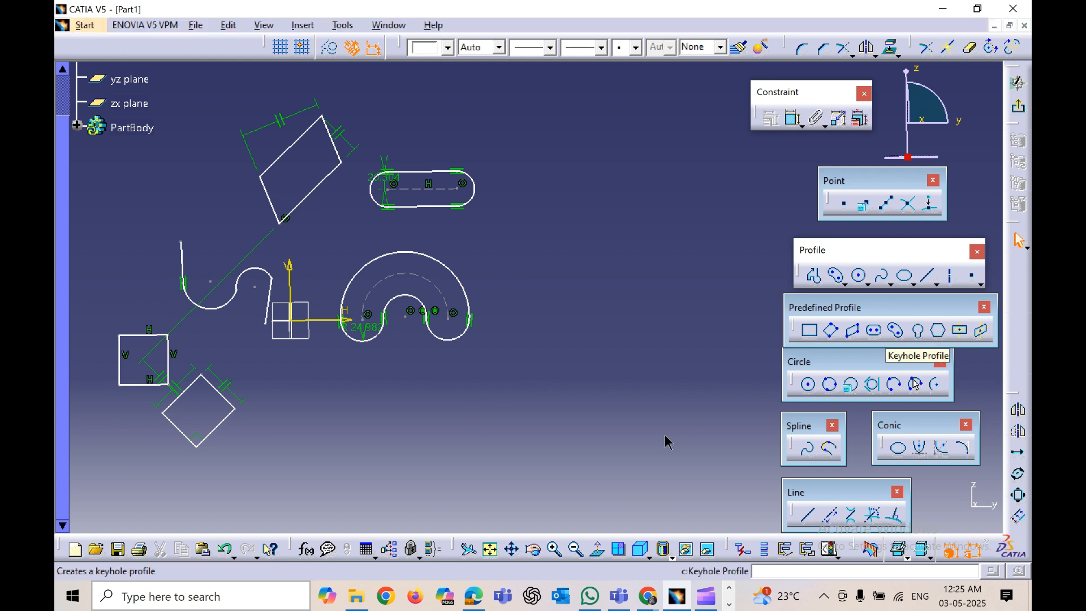
{"action": "left_click", "coordinate": [301, 463]}
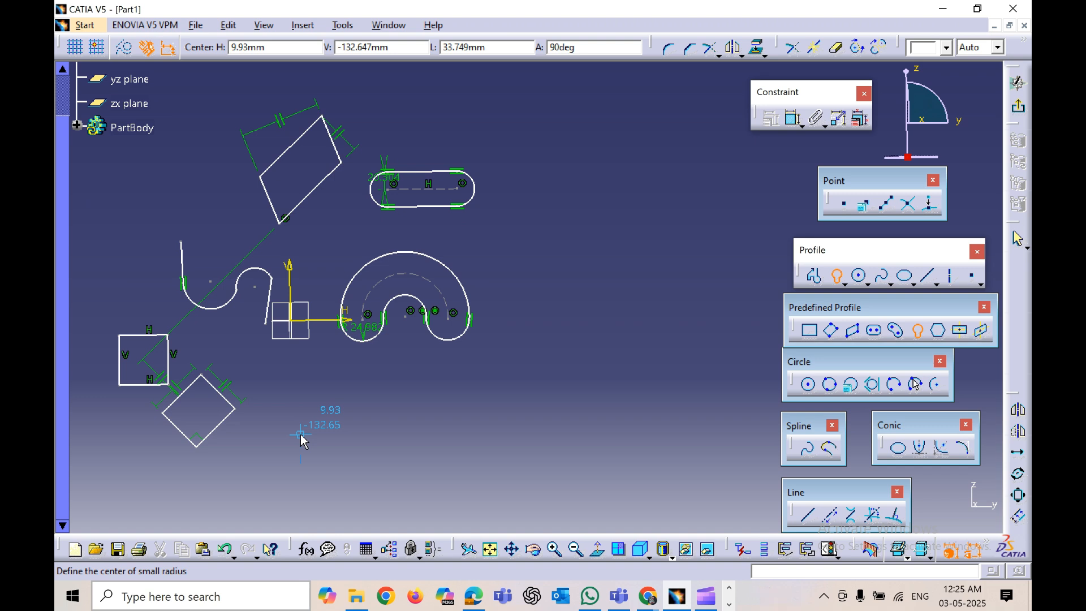
{"action": "left_click", "coordinate": [300, 435]}
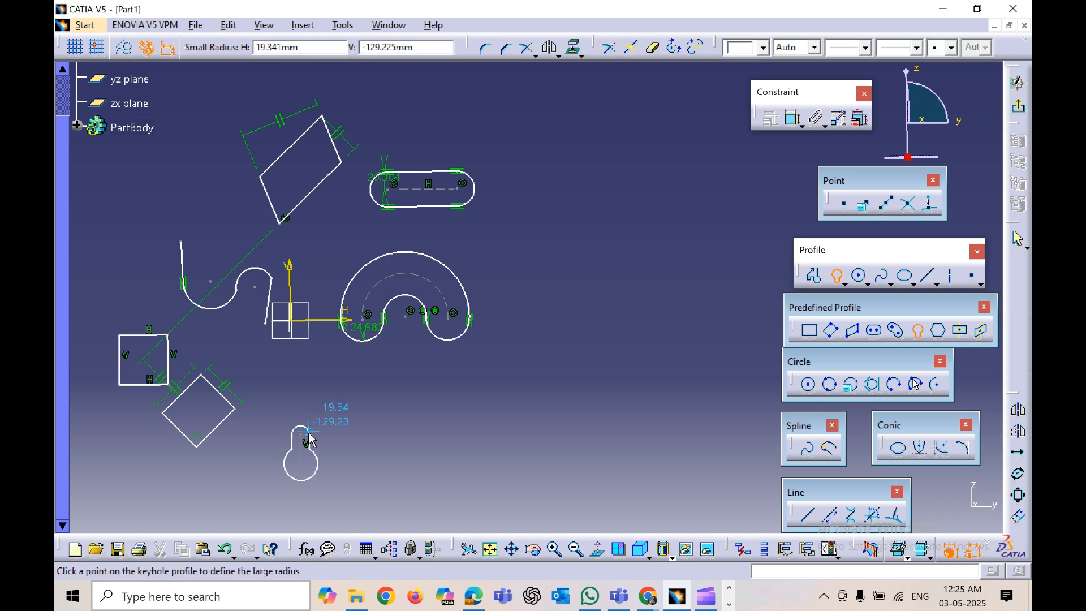
{"action": "left_click", "coordinate": [305, 490]}
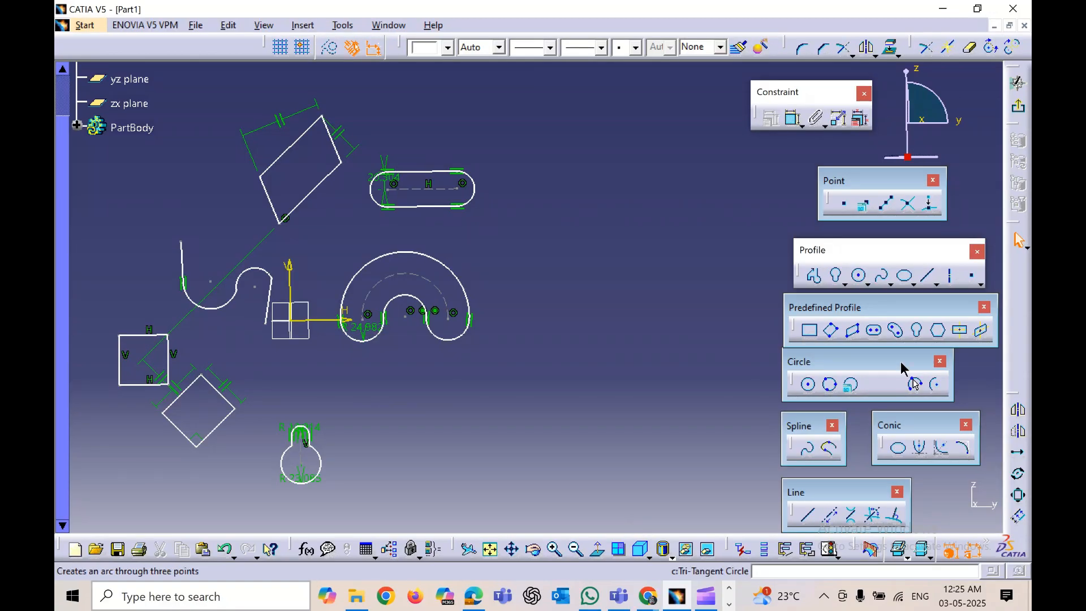
Step: Draw a hexagon below the cylindrical elongated hole
{"action": "left_click", "coordinate": [939, 335]}
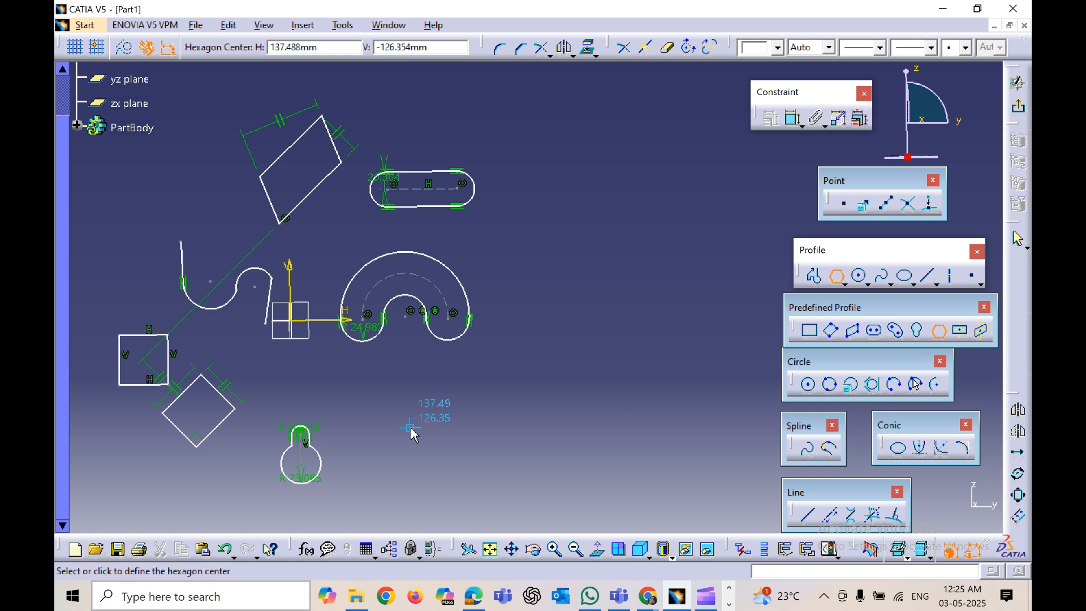
{"action": "left_click", "coordinate": [410, 428]}
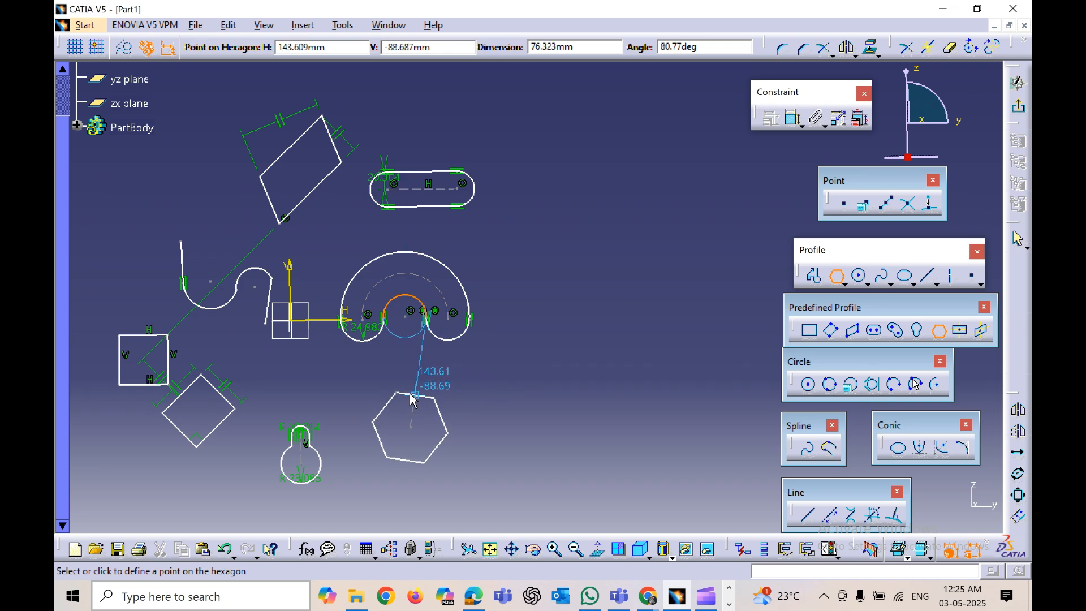
{"action": "left_click", "coordinate": [504, 407]}
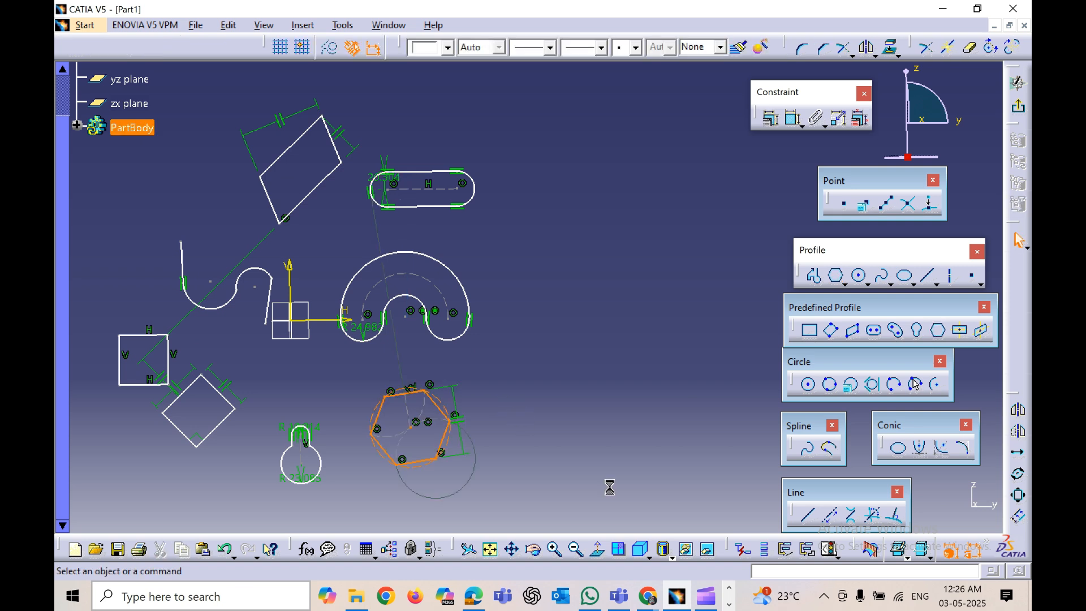
Step: Draw a centered rectangle centred on the elongated hole's right end centre
{"action": "left_click", "coordinate": [962, 331]}
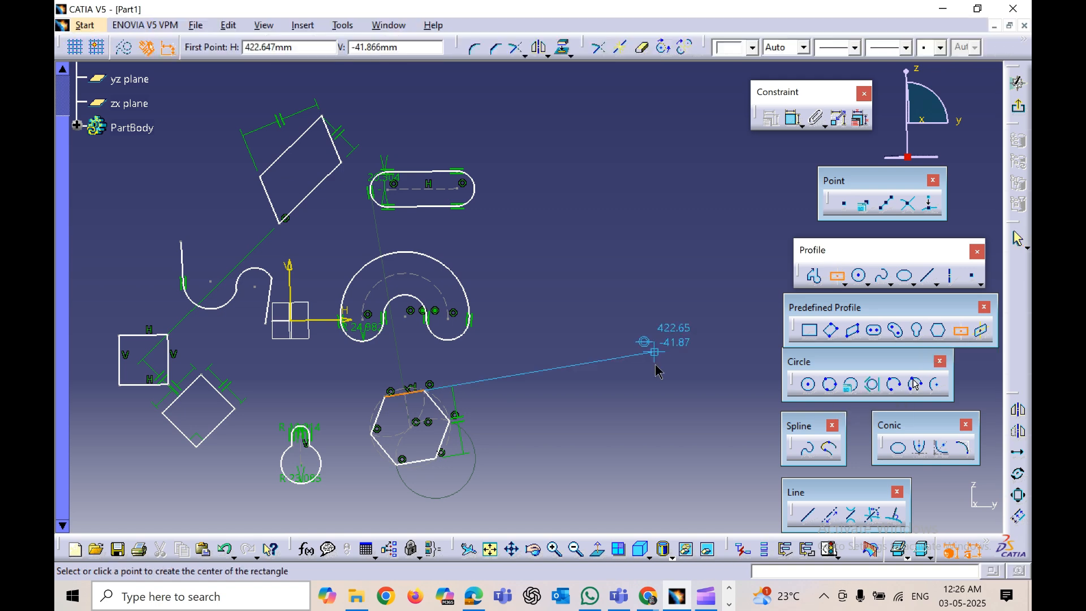
{"action": "left_click", "coordinate": [460, 189]}
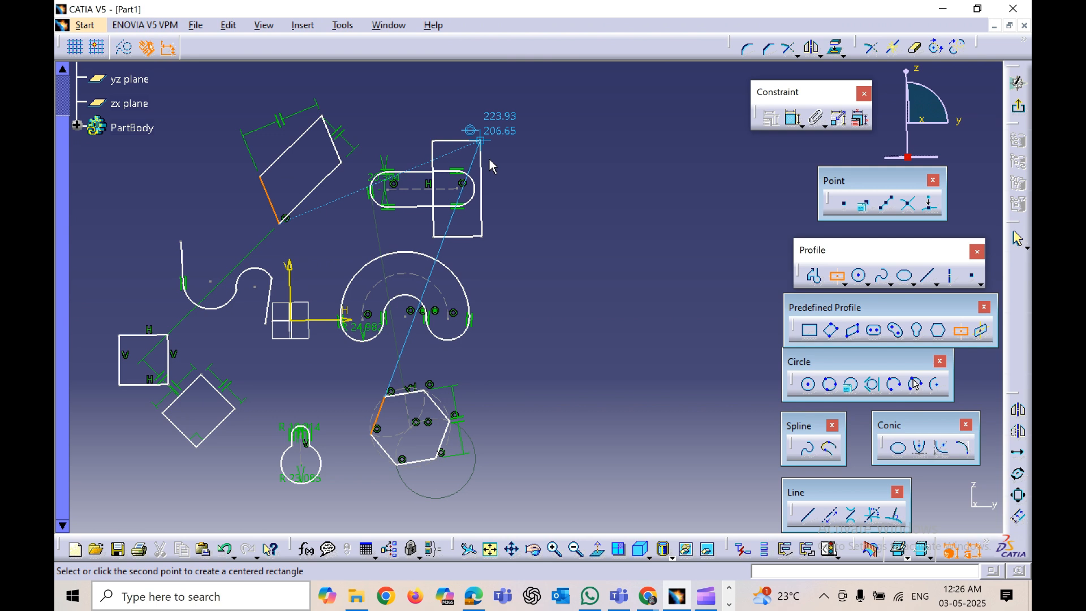
{"action": "left_click", "coordinate": [485, 160]}
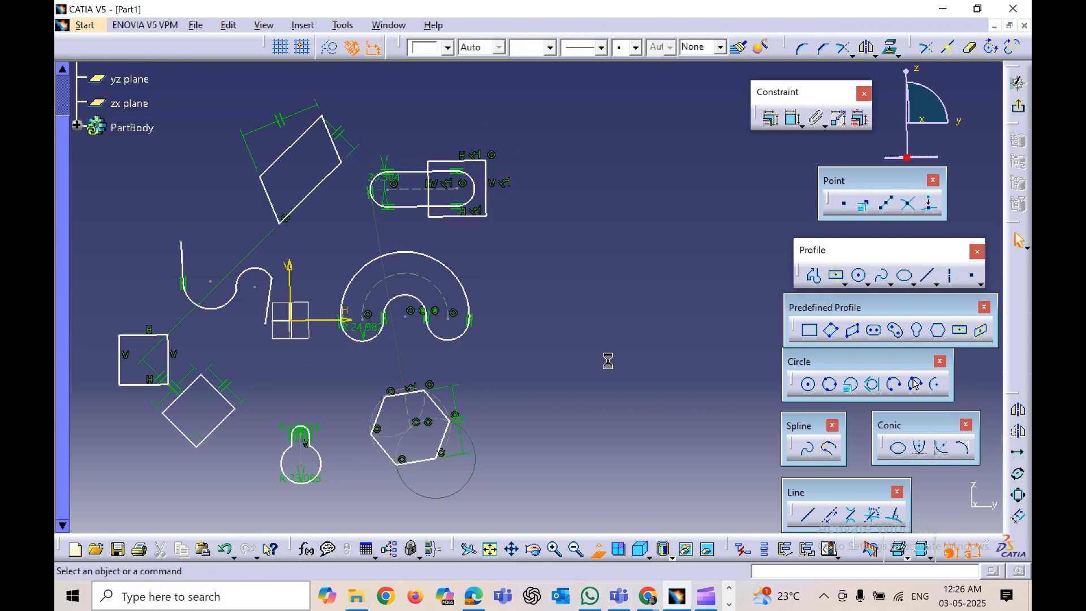
Step: Draw a centered parallelogram referencing the profile's first line and the rectangle's top edge
{"action": "left_click", "coordinate": [982, 335]}
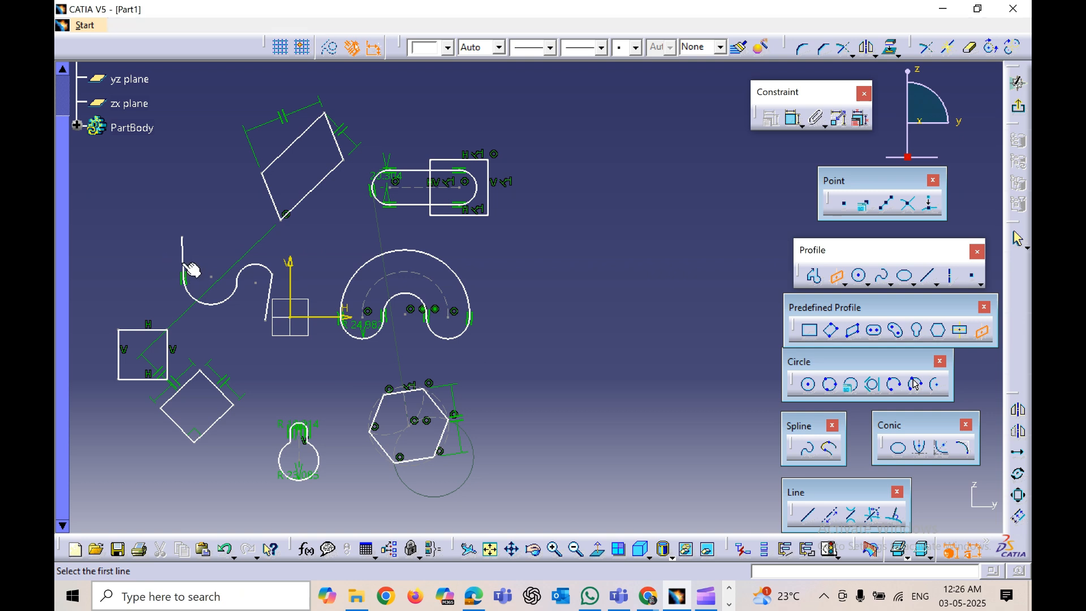
{"action": "left_click", "coordinate": [184, 269]}
{"action": "left_click", "coordinate": [150, 322]}
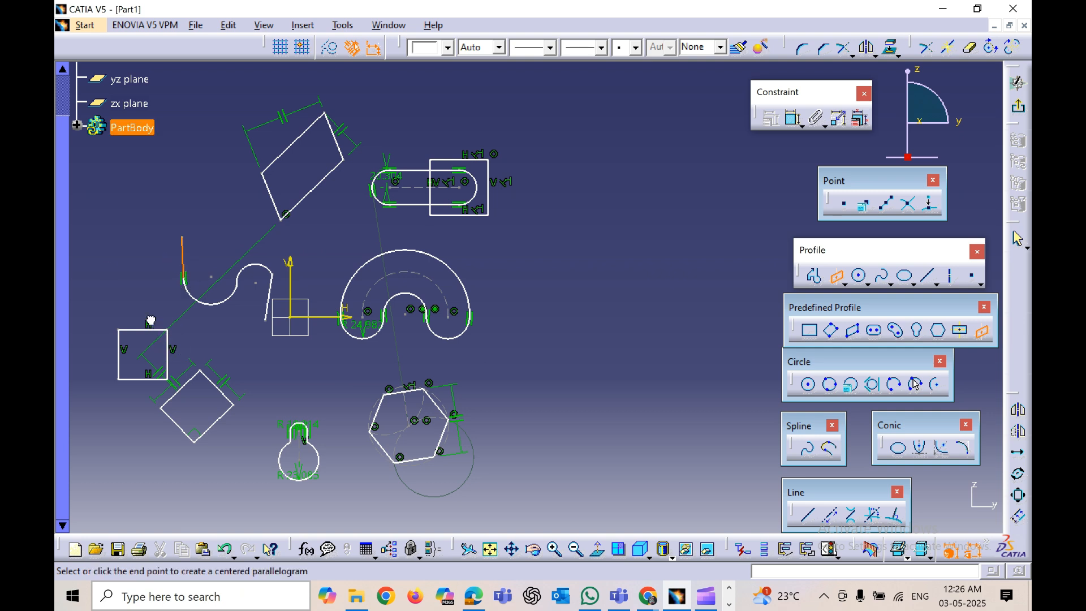
{"action": "left_click", "coordinate": [126, 249]}
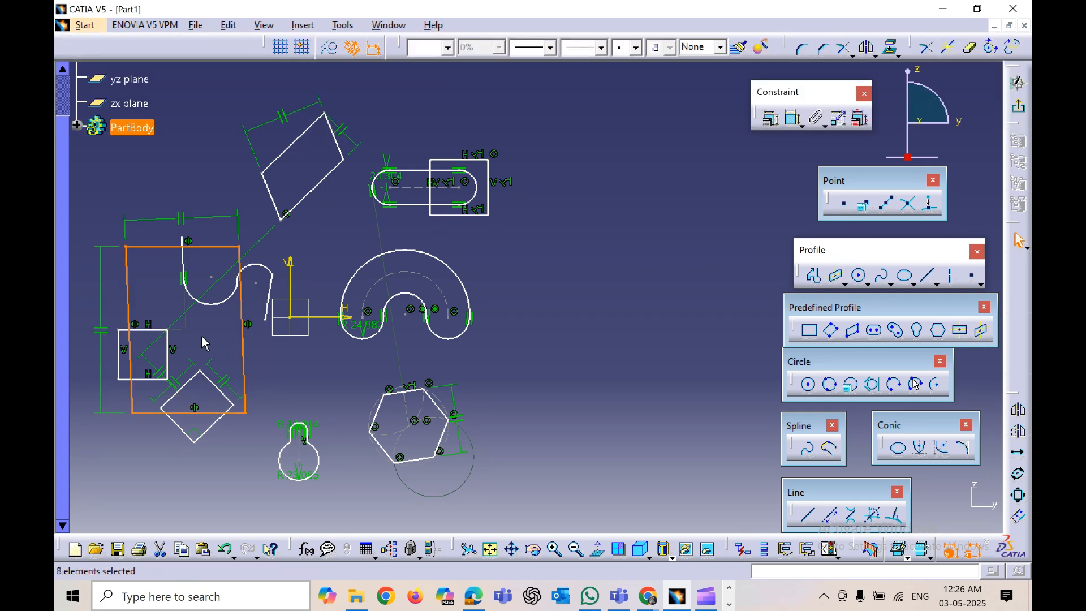
{"action": "left_click", "coordinate": [256, 355]}
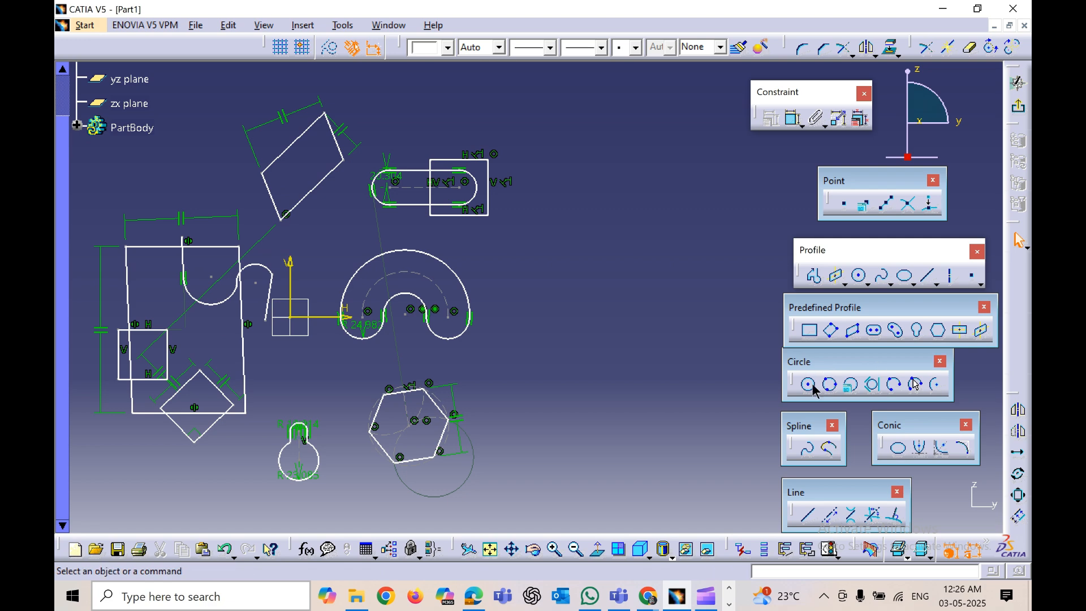
Step: Draw a circle of about 20 mm radius in the empty area upper right
{"action": "middle_click_drag", "start_coordinate": [642, 362], "coordinate": [592, 369]}
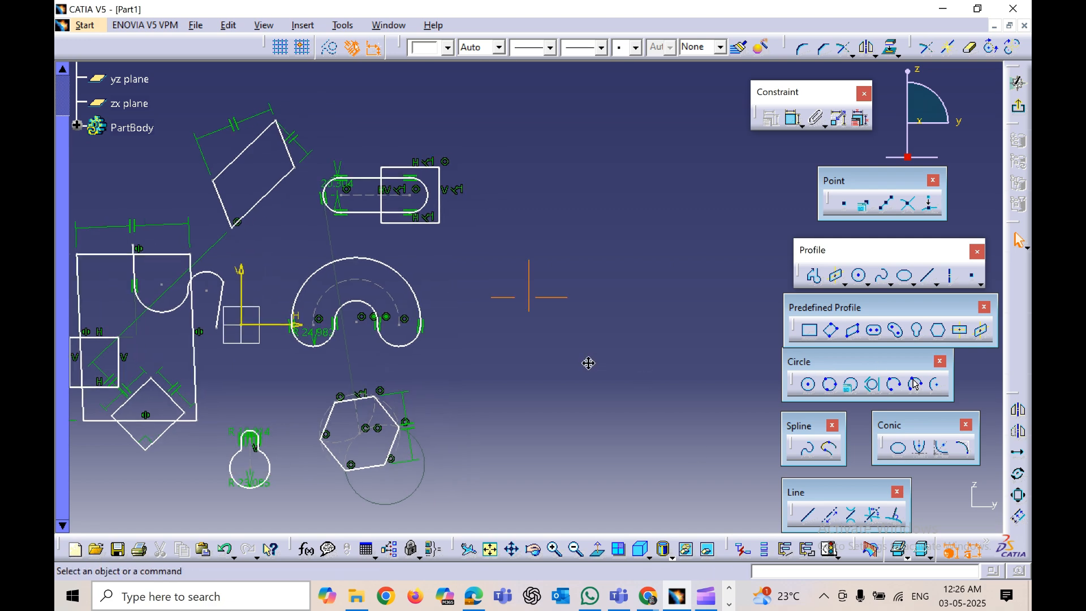
{"action": "left_click", "coordinate": [810, 387]}
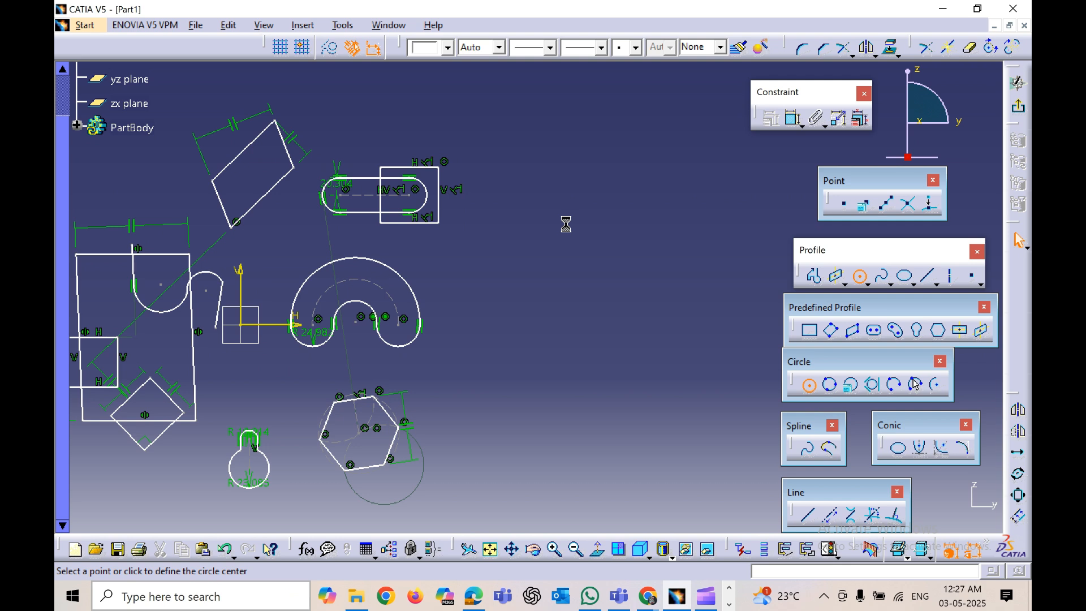
{"action": "left_click", "coordinate": [511, 137]}
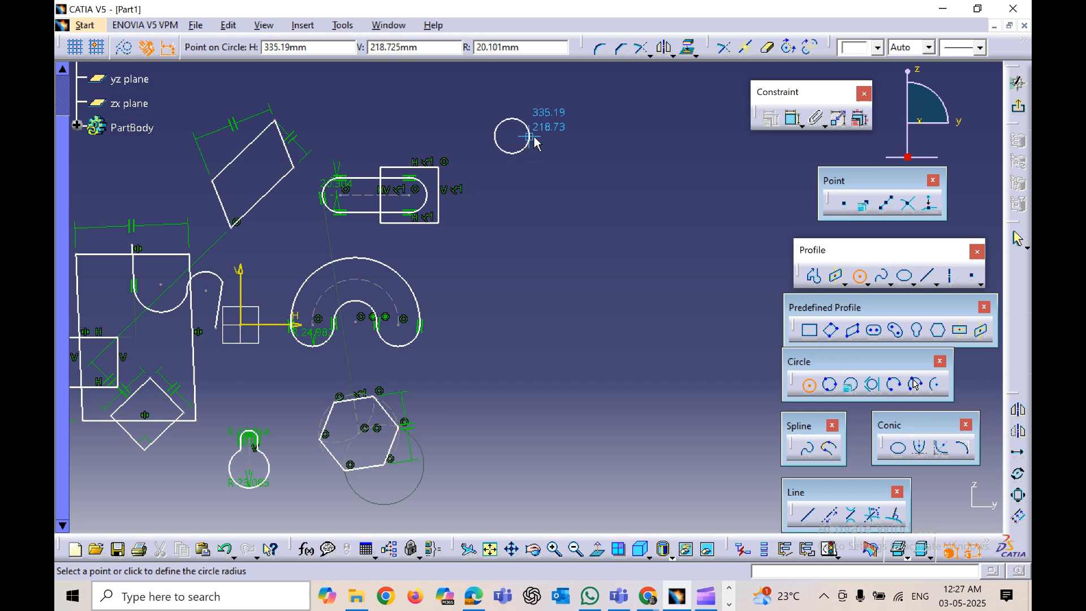
{"action": "left_click", "coordinate": [532, 135]}
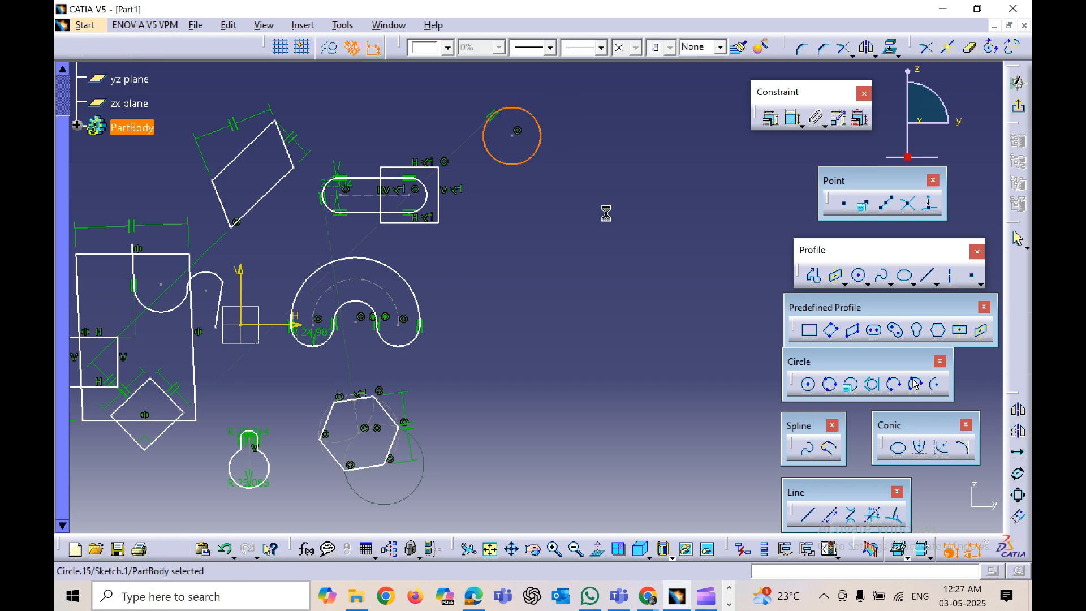
Step: Draw a three-point circle below the first circle
{"action": "left_click", "coordinate": [832, 389]}
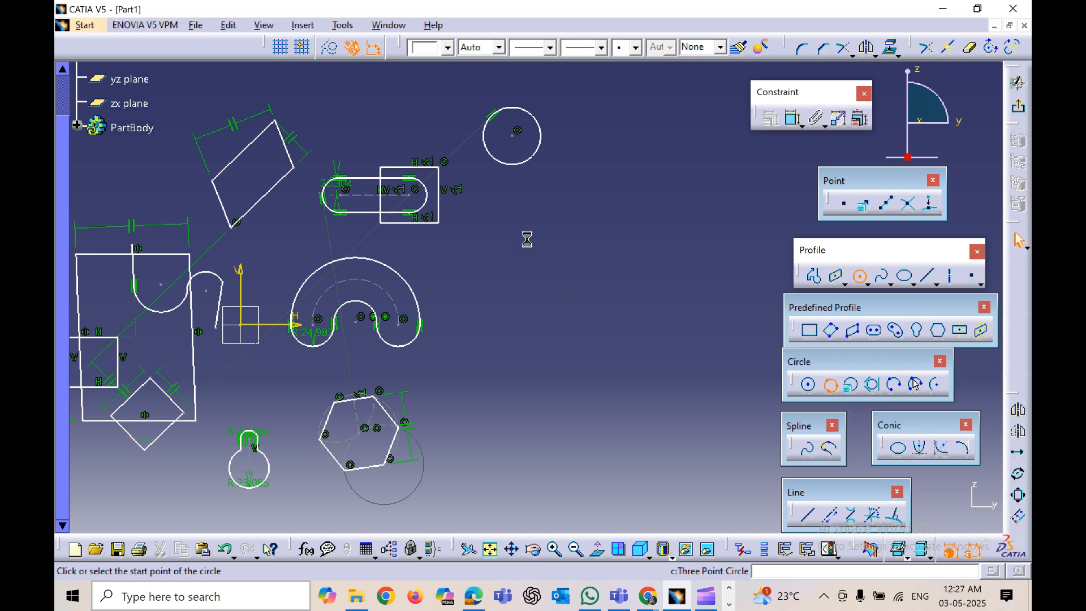
{"action": "left_click", "coordinate": [500, 248]}
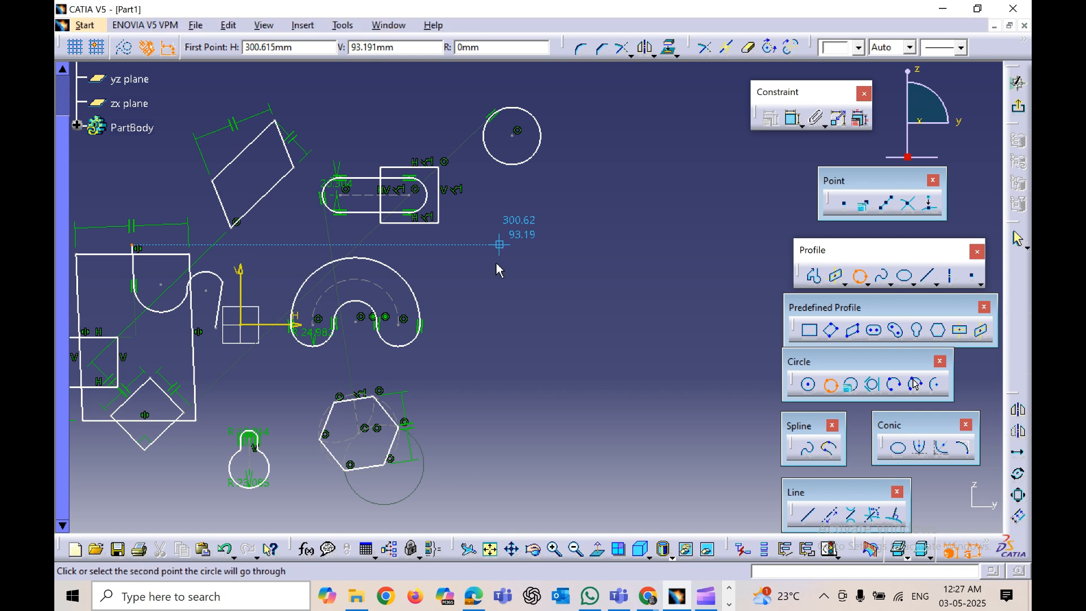
{"action": "left_click", "coordinate": [475, 278]}
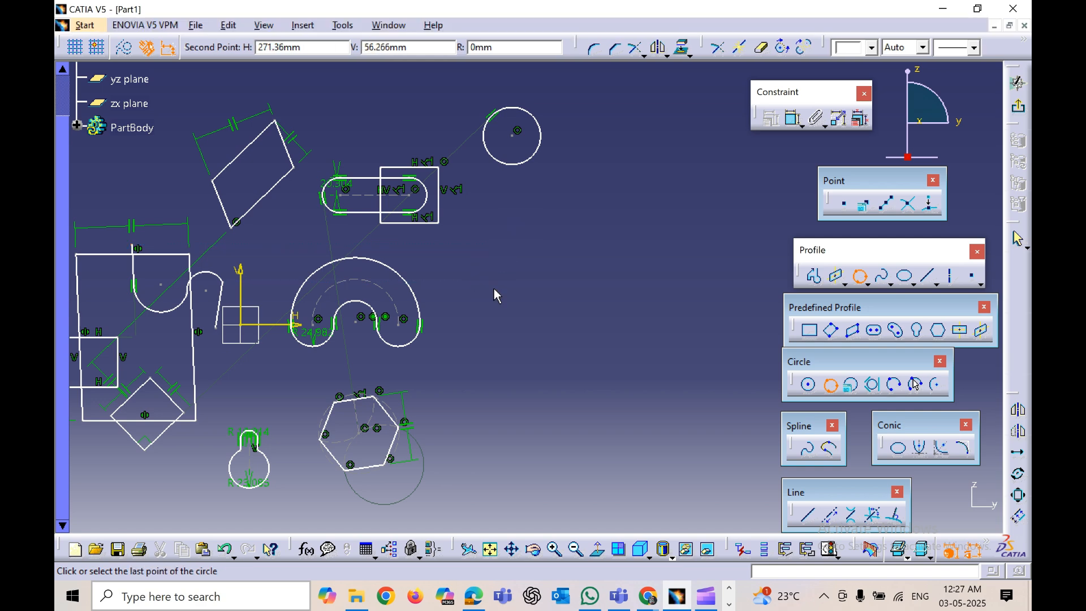
{"action": "left_click", "coordinate": [506, 292]}
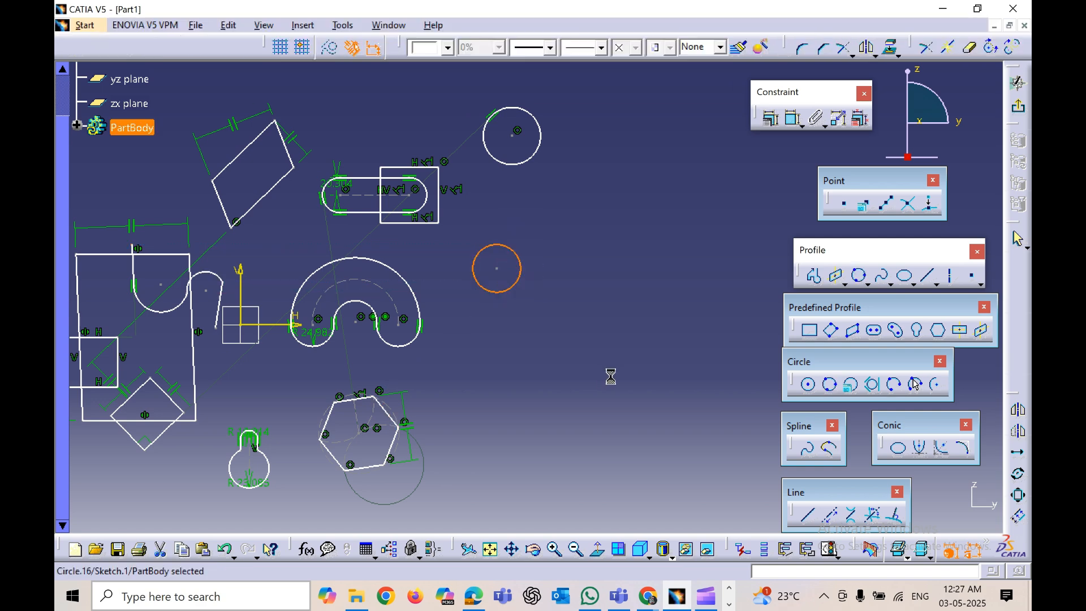
Step: Create a circle by coordinates with its centre at H 50 mm, V 50 mm and a radius of 25 mm
{"action": "left_click", "coordinate": [849, 388]}
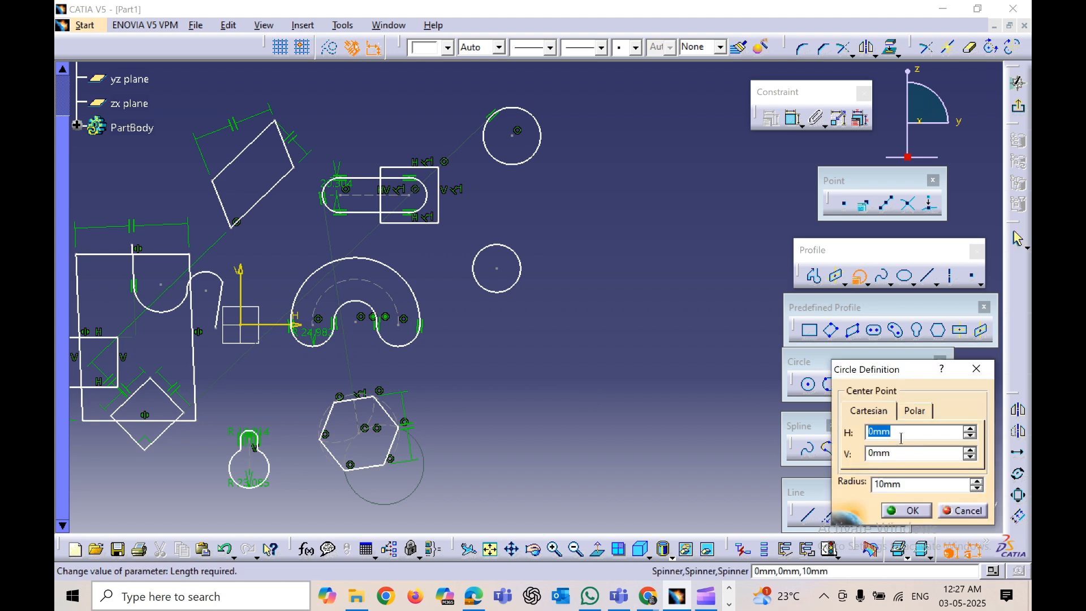
{"action": "type", "text": "50"}
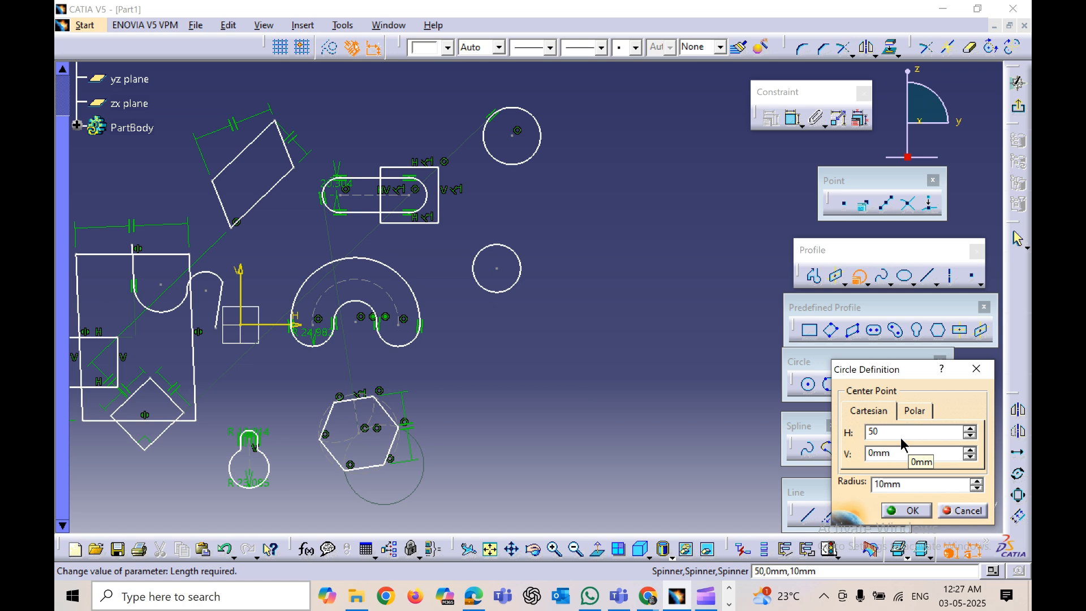
{"action": "key", "text": "Tab"}
{"action": "type", "text": "50"}
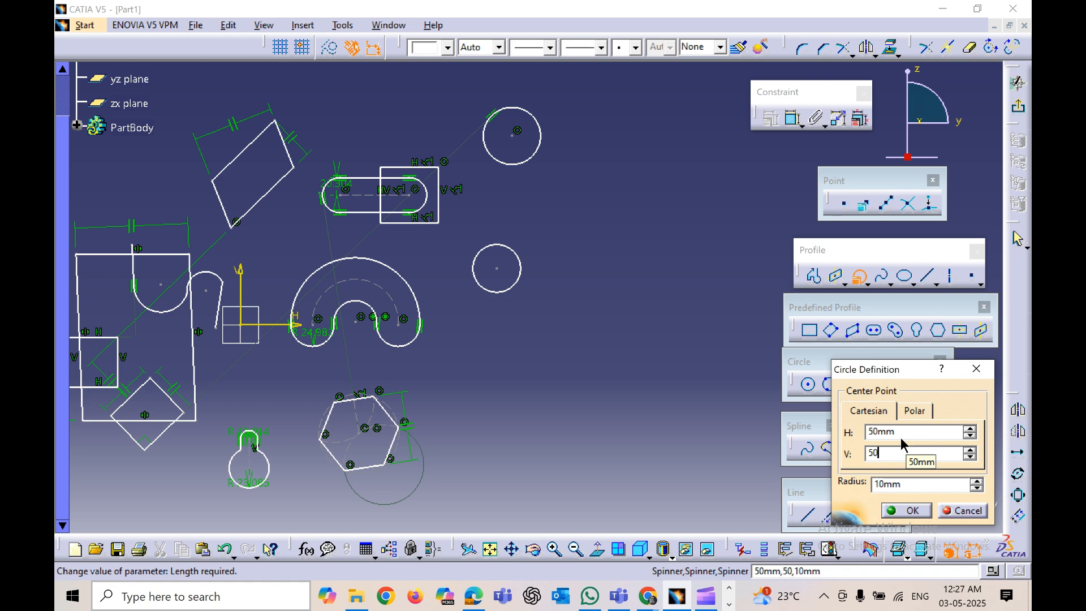
{"action": "key", "text": "Tab"}
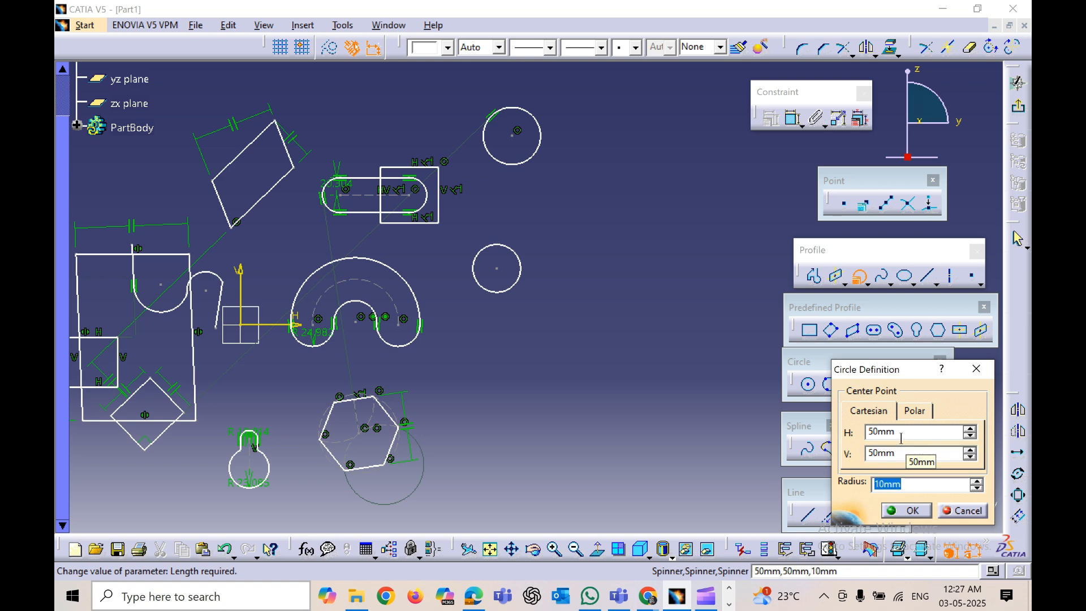
{"action": "type", "text": "25"}
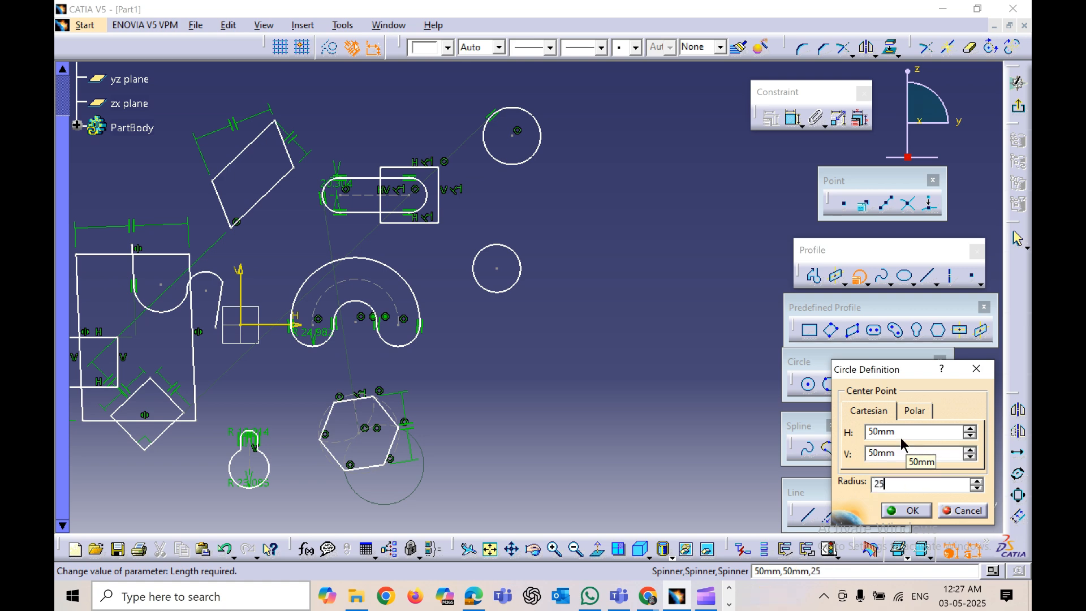
{"action": "left_click", "coordinate": [904, 510]}
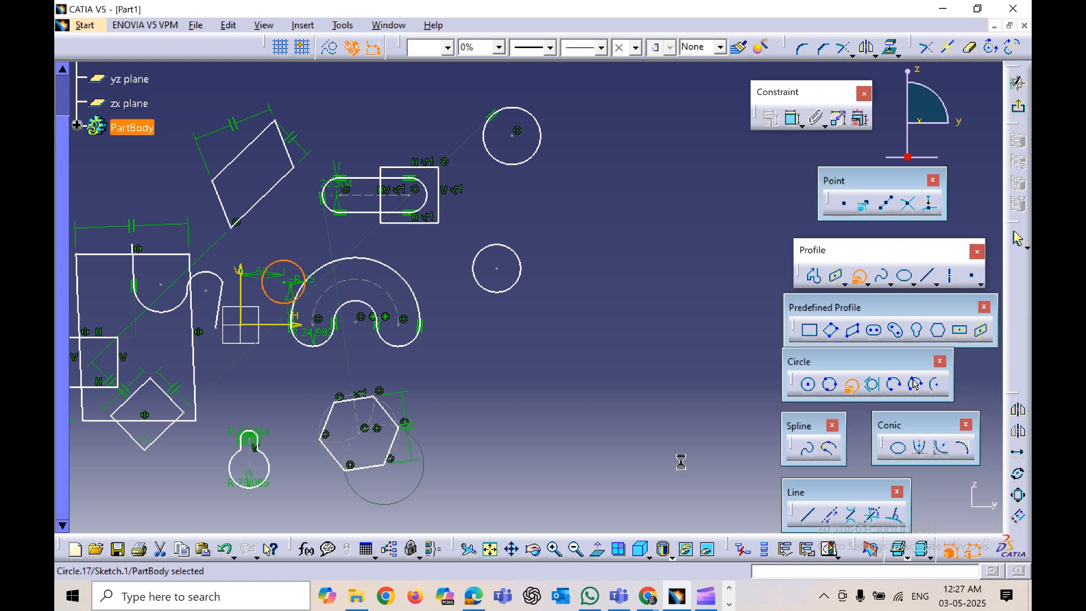
Step: Sketch a closed triangular profile of three lines to the right of the hexagon
{"action": "mouse_move", "coordinate": [323, 366]}
{"action": "middle_mouse_down"}
{"action": "mouse_move", "coordinate": [487, 393]}
{"action": "mouse_move", "coordinate": [466, 287]}
{"action": "middle_mouse_up"}
{"action": "left_click", "coordinate": [487, 393]}
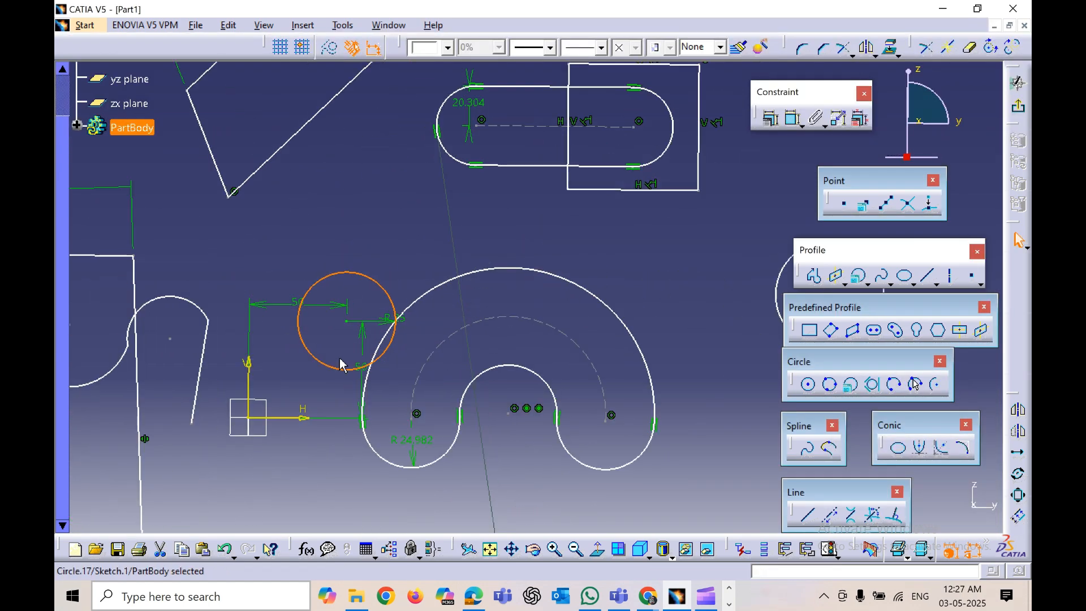
{"action": "left_click", "coordinate": [293, 384]}
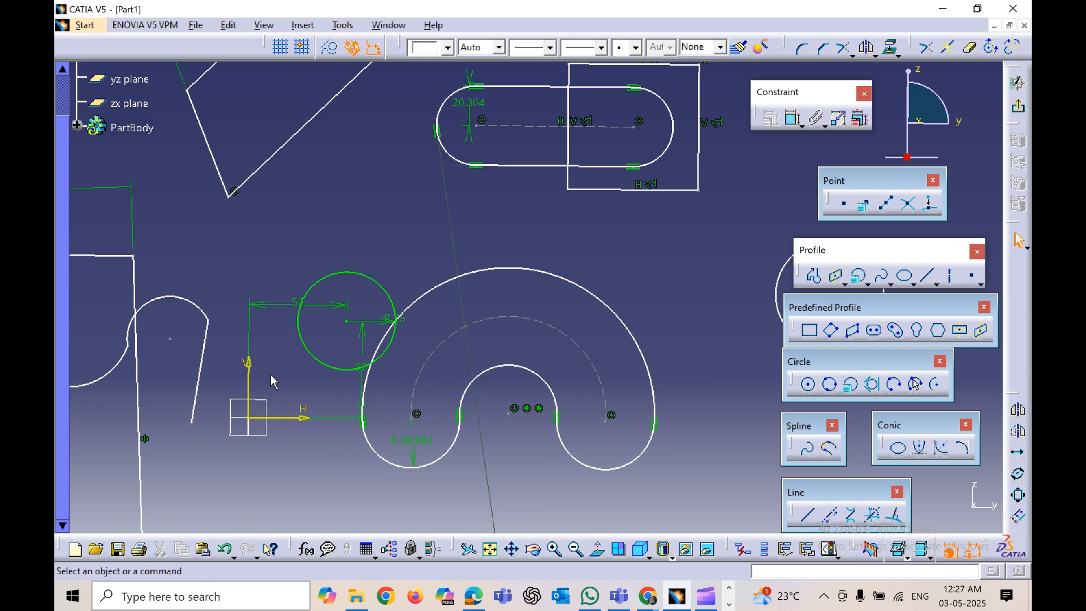
{"action": "mouse_move", "coordinate": [434, 416]}
{"action": "middle_mouse_down", "text": "ctrl"}
{"action": "mouse_move", "coordinate": [424, 396]}
{"action": "mouse_move", "coordinate": [362, 461]}
{"action": "mouse_move", "coordinate": [299, 446]}
{"action": "mouse_move", "coordinate": [437, 387]}
{"action": "middle_mouse_up", "text": "ctrl"}
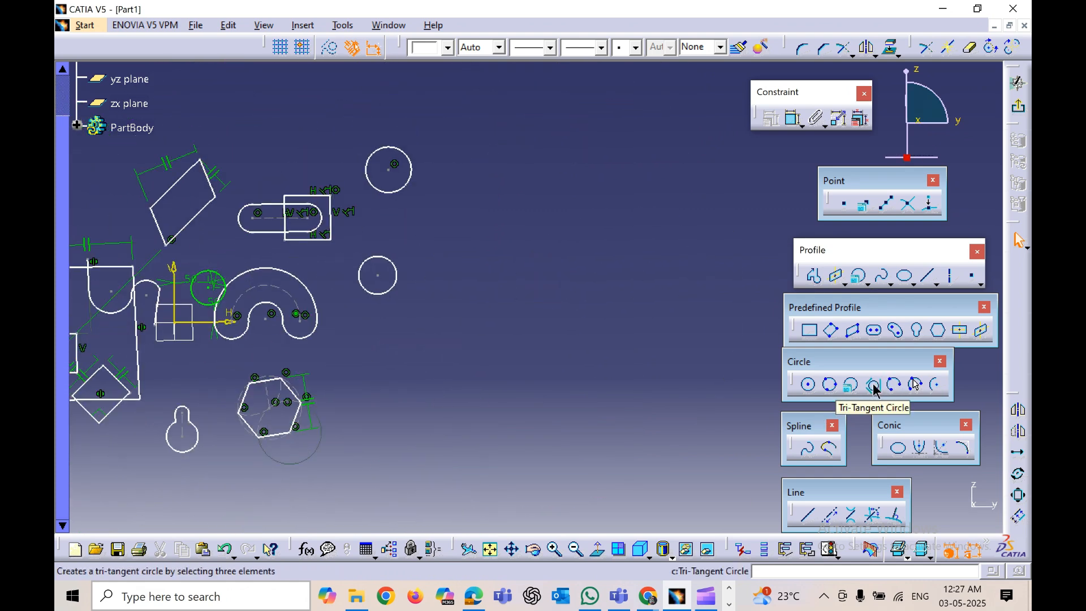
{"action": "middle_click_drag", "start_coordinate": [476, 445], "coordinate": [524, 433]}
{"action": "middle_click_drag", "start_coordinate": [524, 432], "coordinate": [532, 469], "text": "ctrl"}
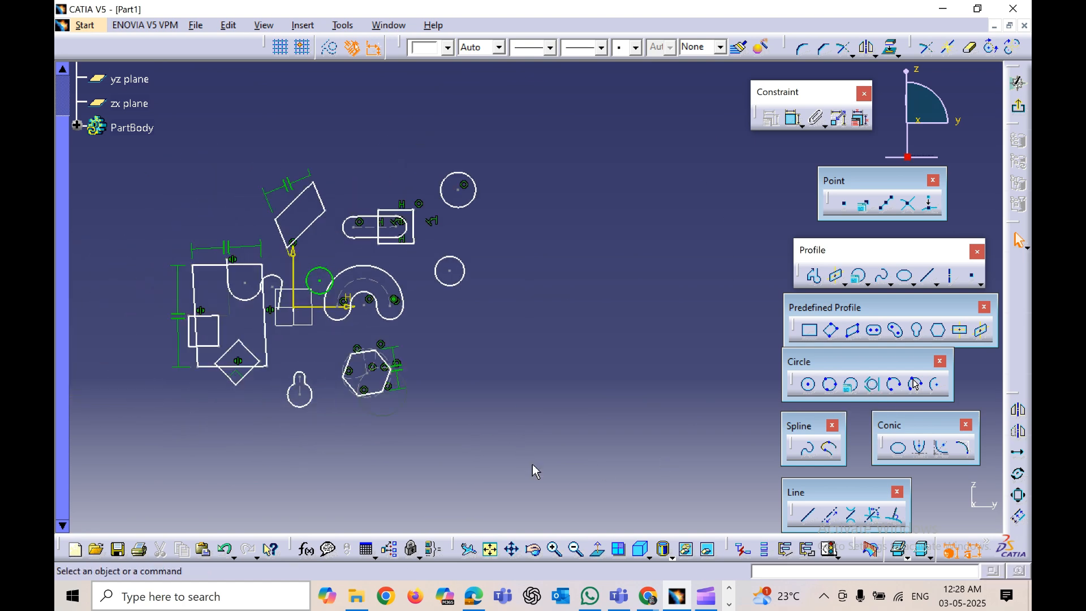
{"action": "left_click", "coordinate": [815, 275]}
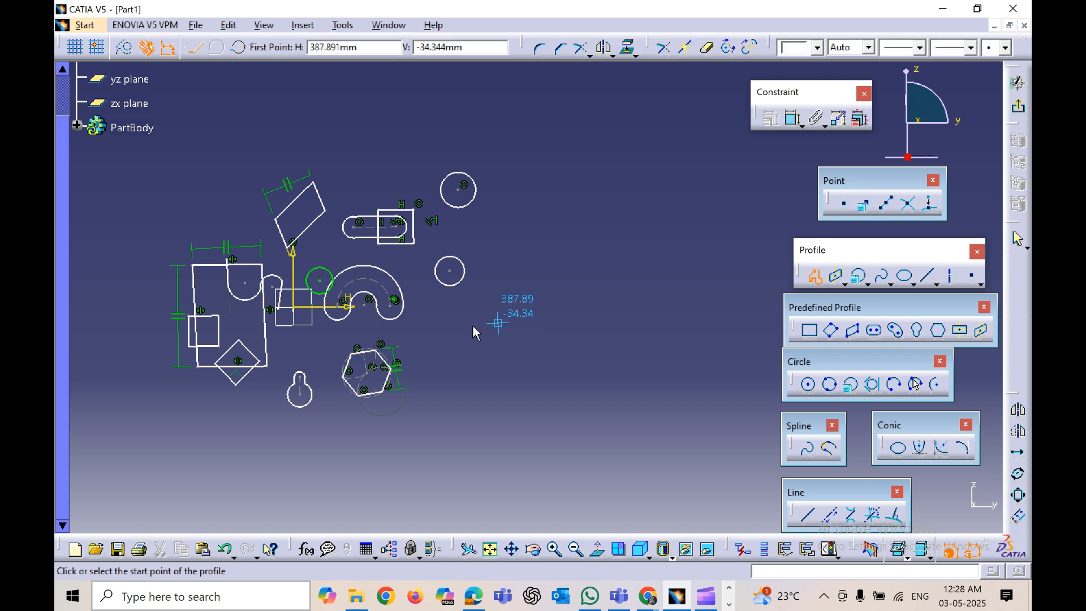
{"action": "left_click", "coordinate": [487, 308]}
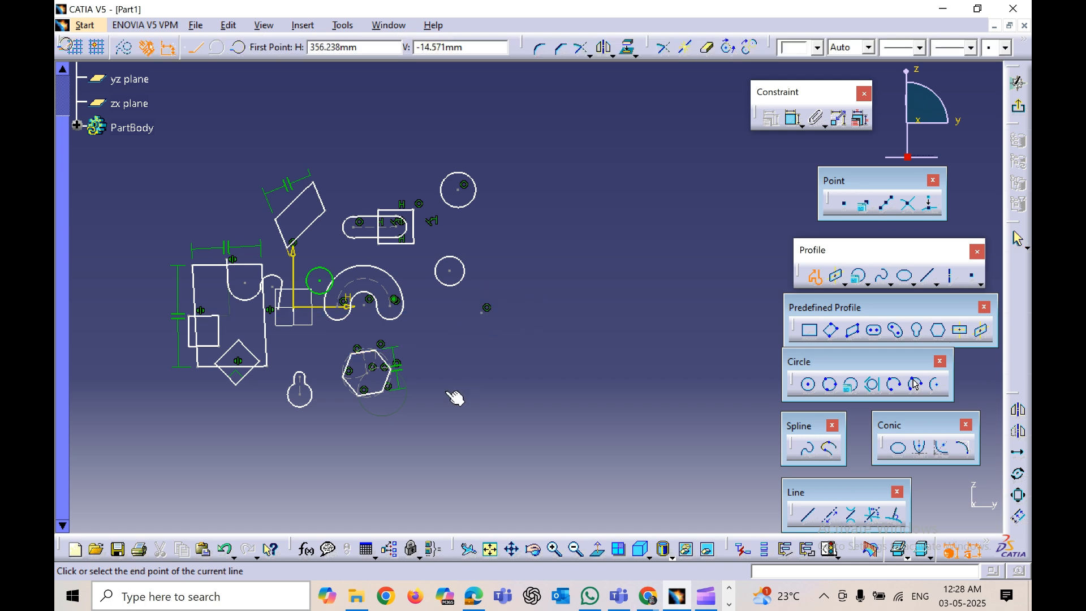
{"action": "left_click", "coordinate": [442, 389]}
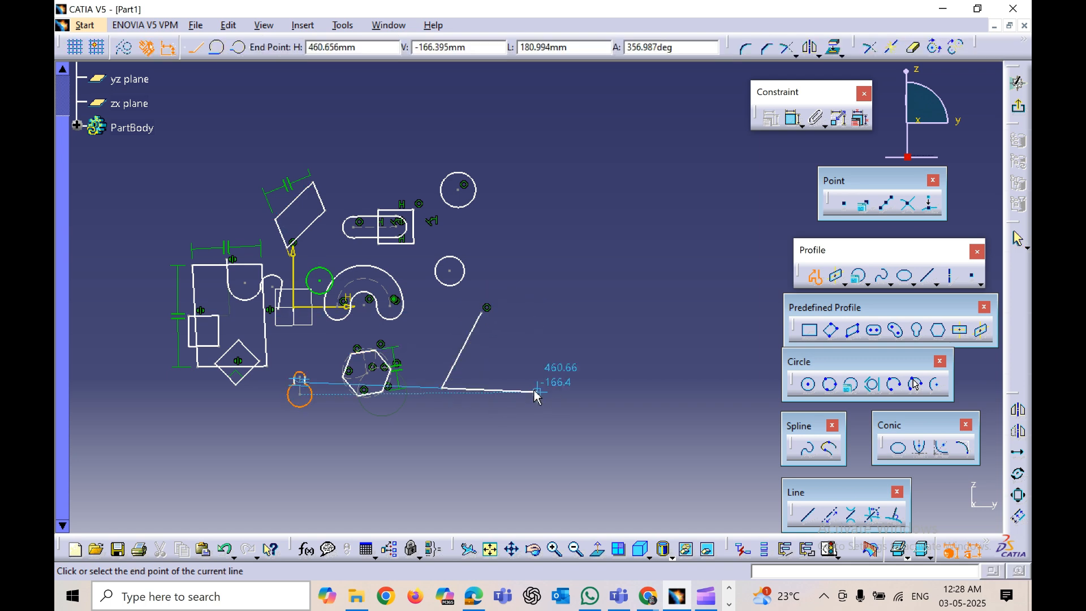
{"action": "left_click", "coordinate": [537, 391]}
{"action": "left_click", "coordinate": [482, 311]}
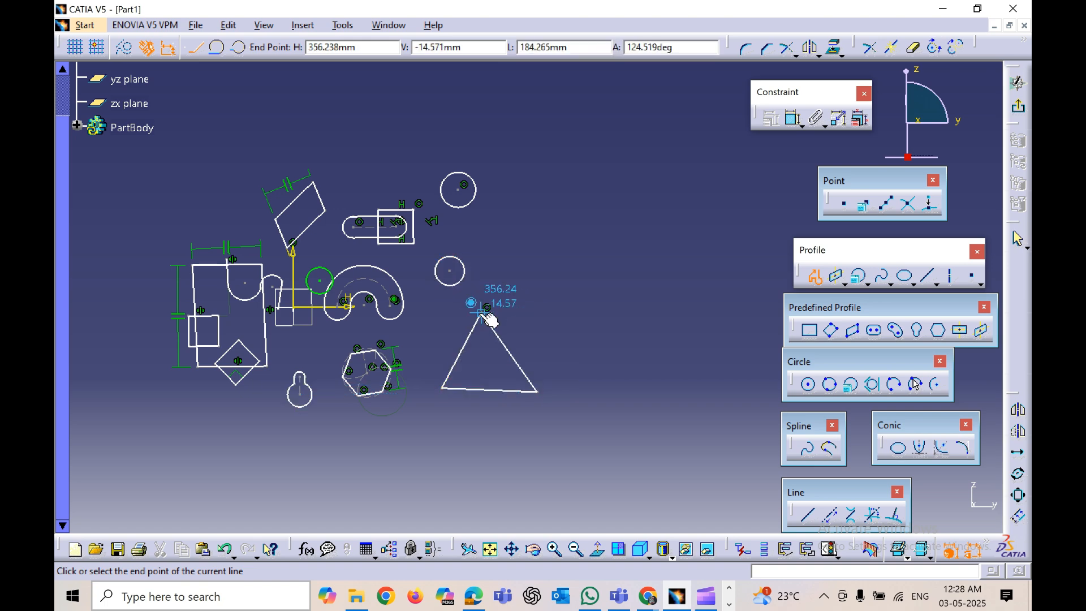
{"action": "left_click", "coordinate": [521, 434]}
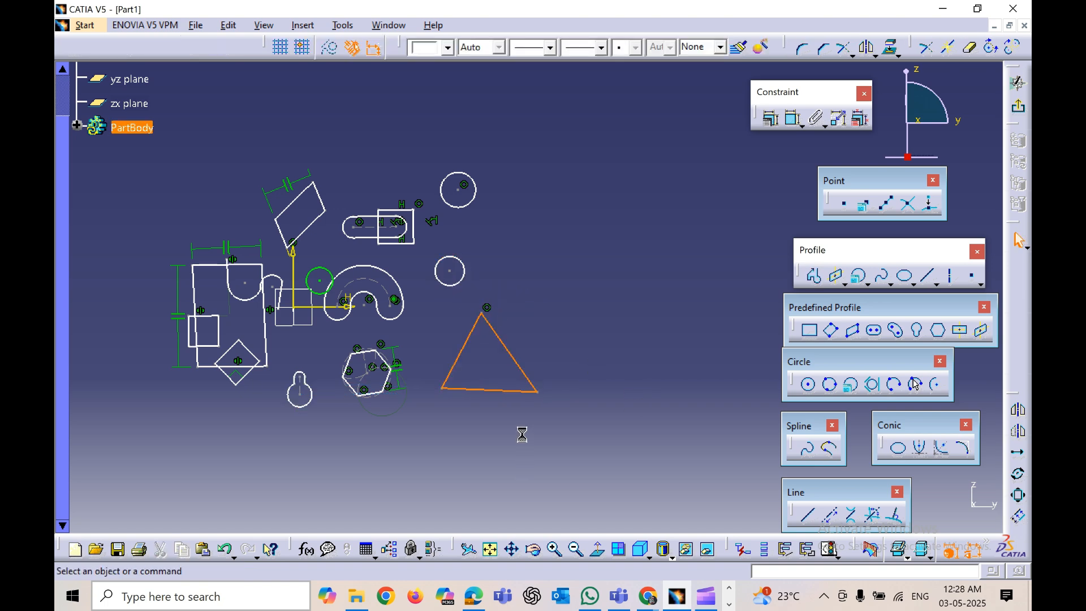
Step: Create a tri-tangent circle inside the triangle, tangent to its base and both sloping sides
{"action": "middle_click_drag", "start_coordinate": [521, 433], "coordinate": [529, 384], "text": "ctrl"}
{"action": "middle_click_drag", "start_coordinate": [595, 457], "coordinate": [595, 392]}
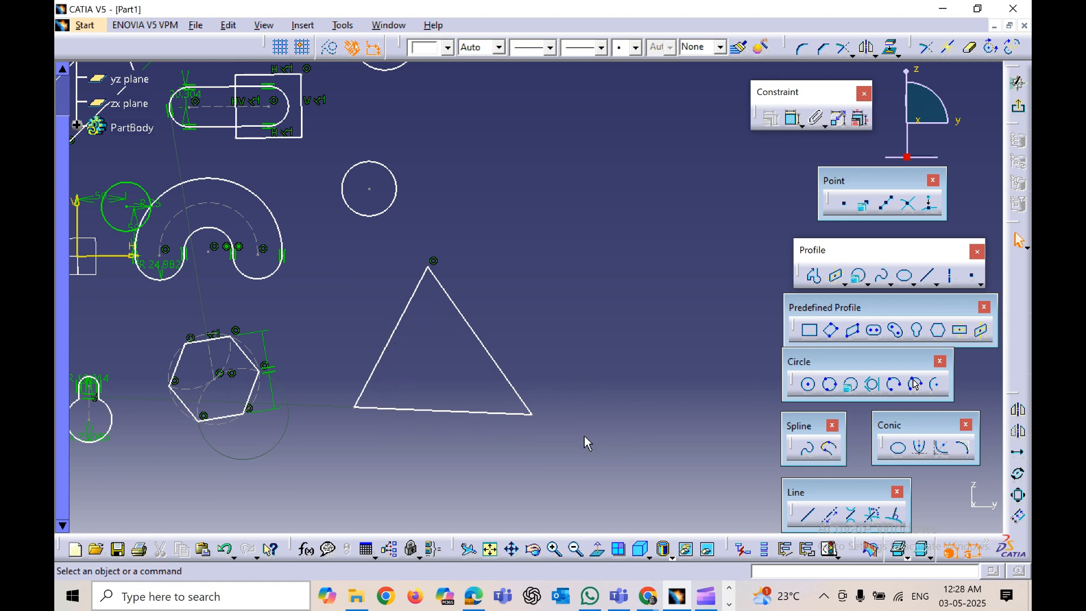
{"action": "left_click", "coordinate": [874, 385]}
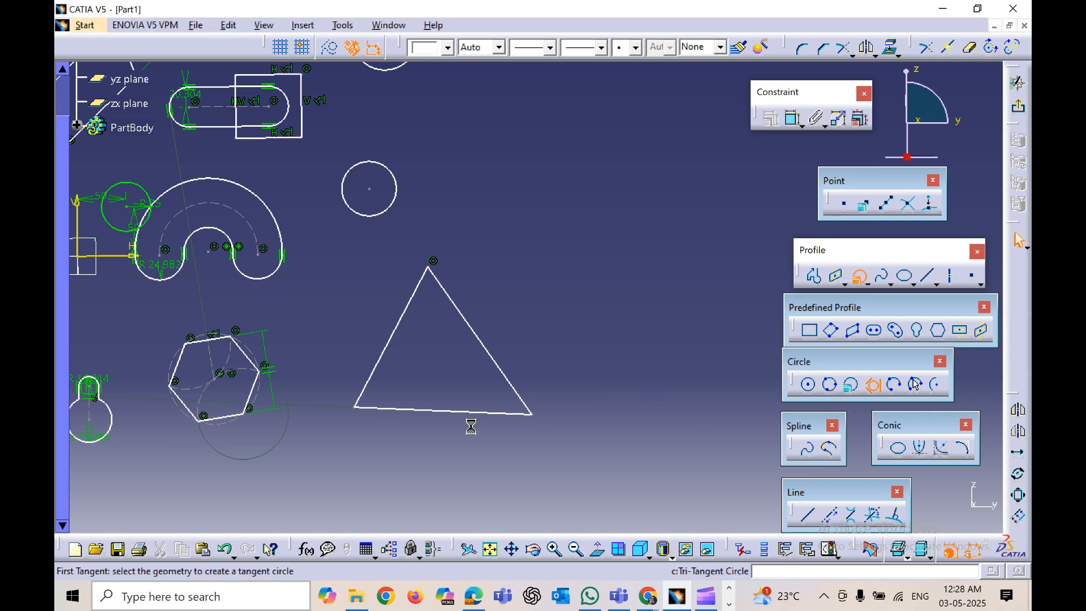
{"action": "left_click", "coordinate": [433, 412]}
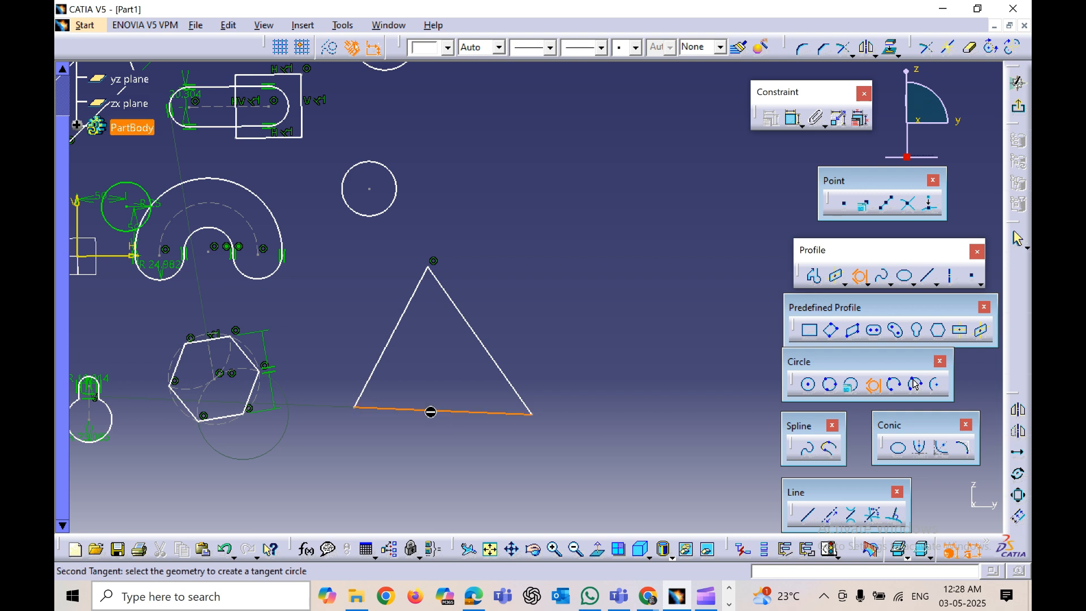
{"action": "left_click", "coordinate": [488, 367]}
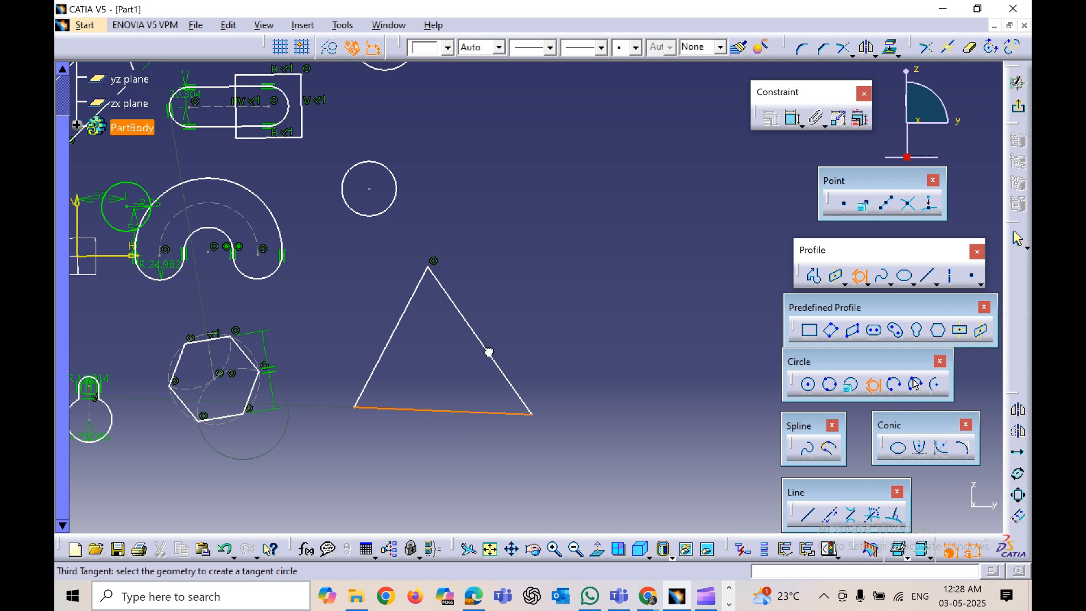
{"action": "left_click", "coordinate": [406, 354]}
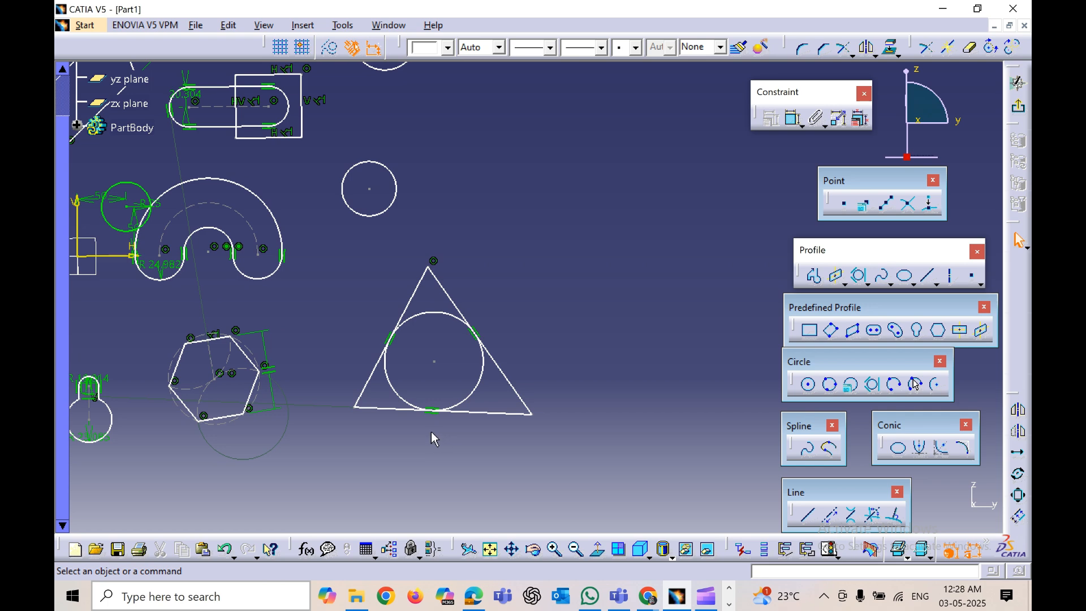
Step: Draw a three-point arc in the empty area above the triangle, right of the small circle
{"action": "mouse_move", "coordinate": [526, 484]}
{"action": "middle_mouse_down"}
{"action": "mouse_move", "coordinate": [531, 436]}
{"action": "mouse_move", "coordinate": [552, 457]}
{"action": "middle_mouse_up"}
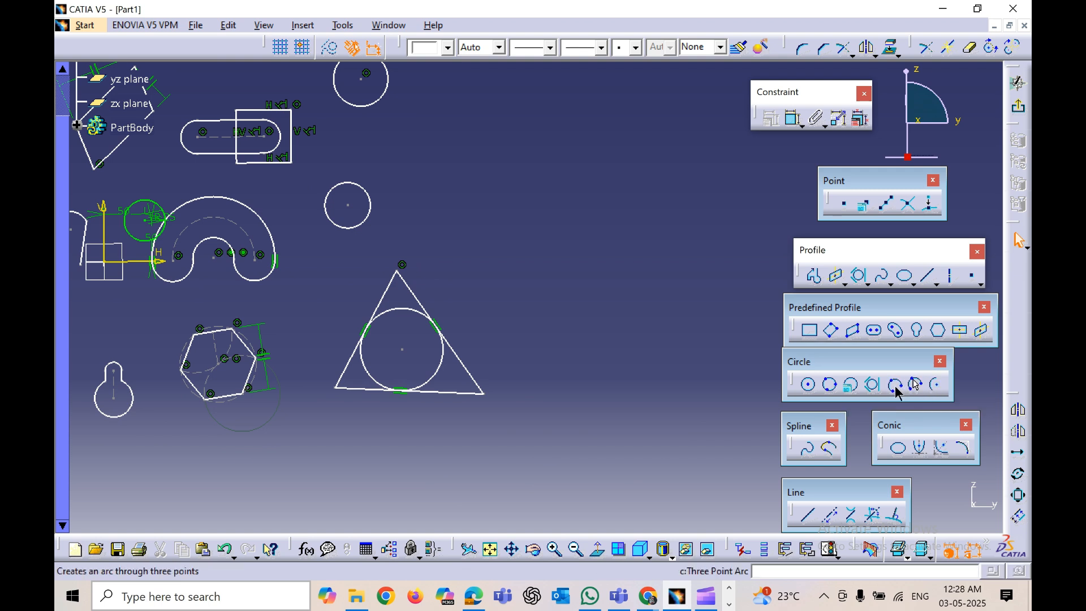
{"action": "left_click", "coordinate": [897, 388]}
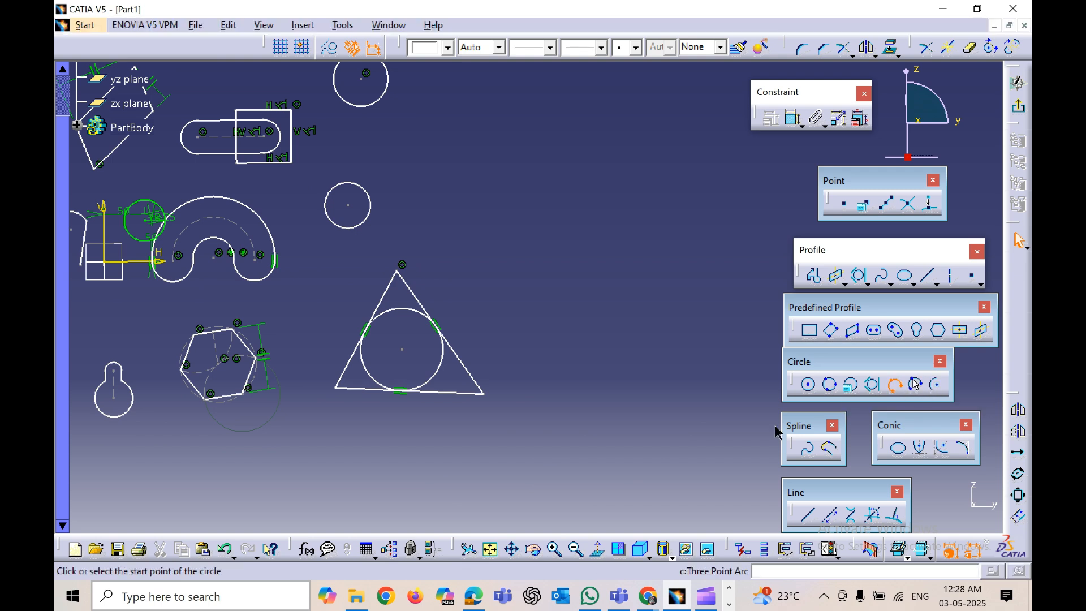
{"action": "left_click", "coordinate": [451, 180]}
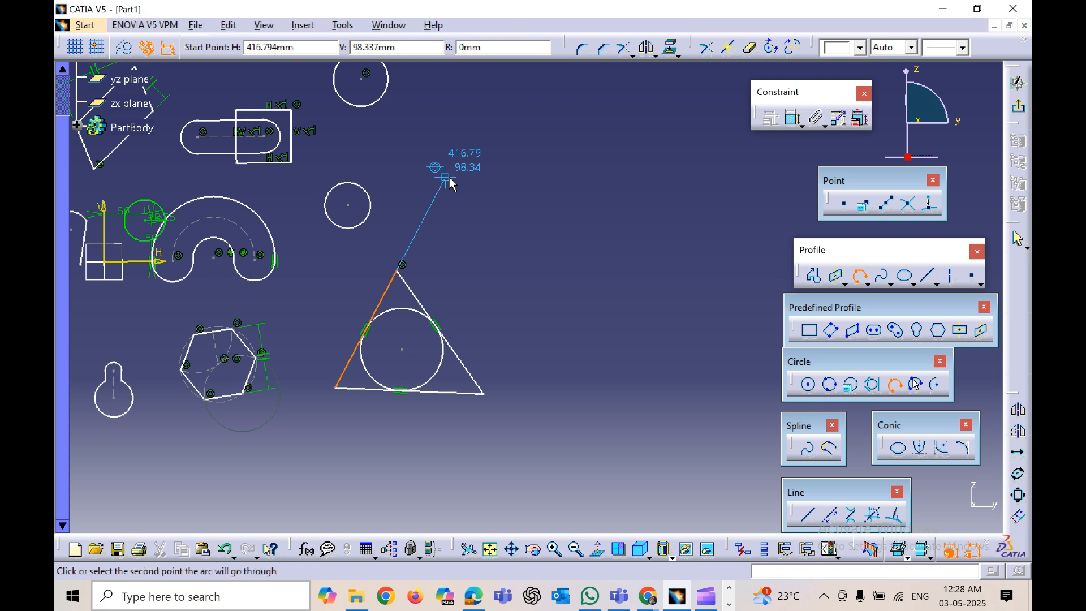
{"action": "left_click", "coordinate": [445, 141]}
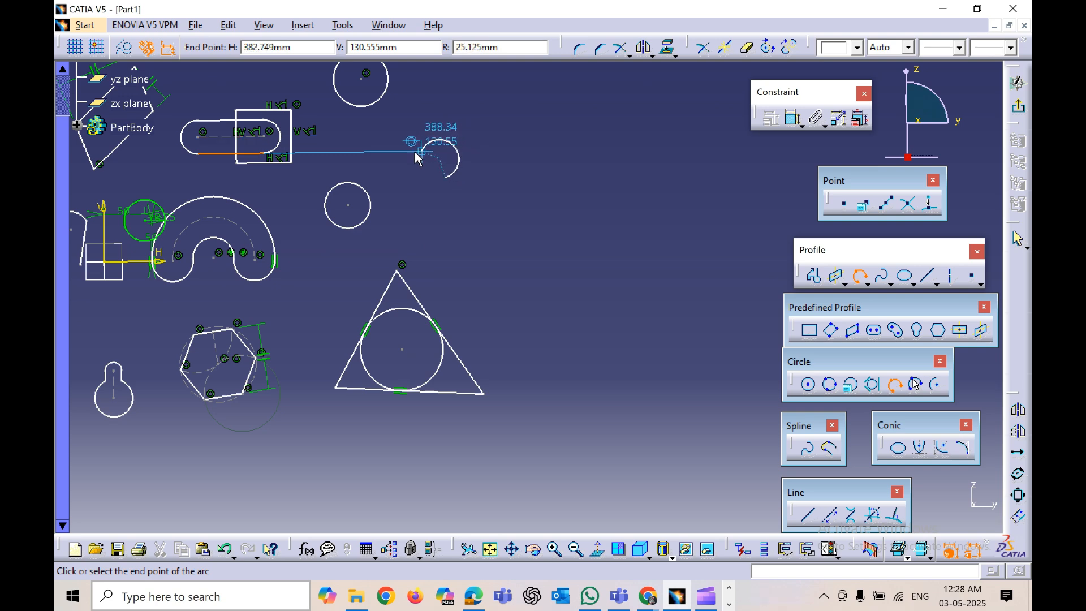
{"action": "left_click", "coordinate": [400, 167]}
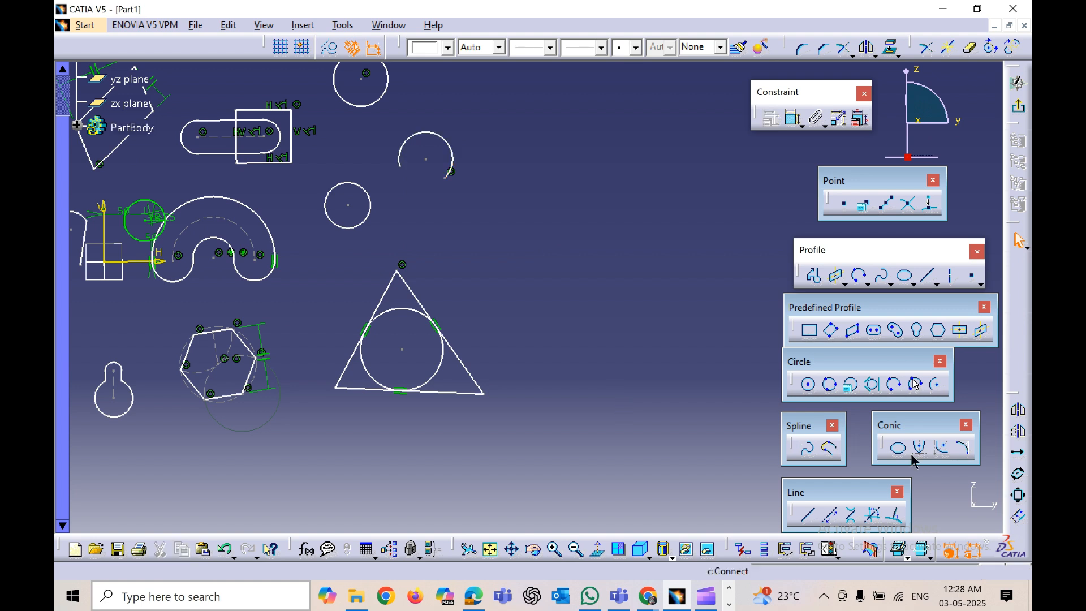
Step: Draw a three-point arc starting with limits, picking both end points first and then a point on the arc
{"action": "left_click", "coordinate": [917, 389]}
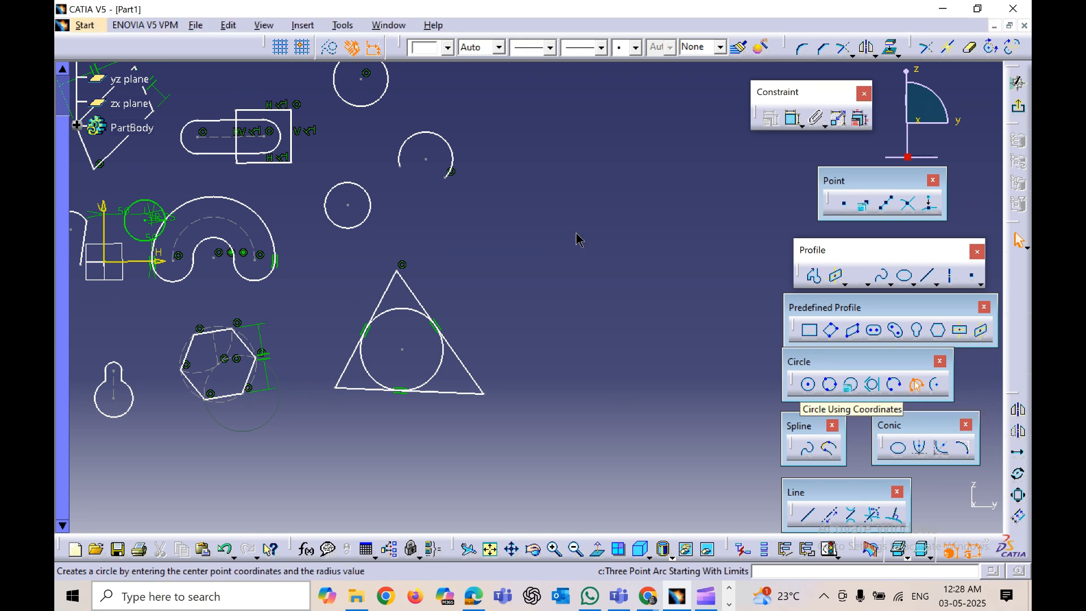
{"action": "left_click", "coordinate": [514, 191]}
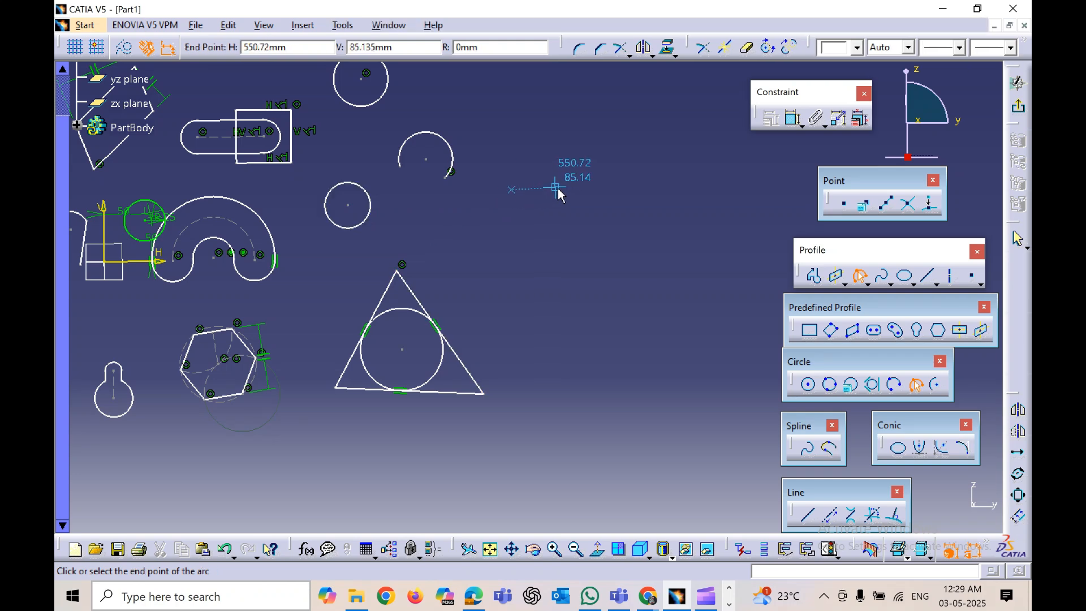
{"action": "left_click", "coordinate": [558, 190]}
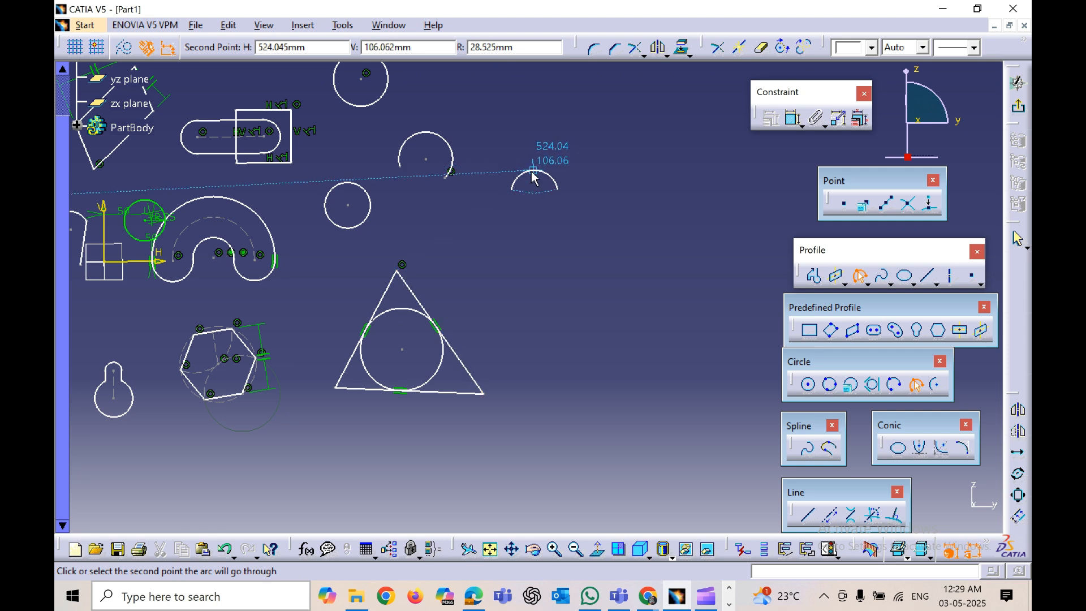
{"action": "left_click", "coordinate": [533, 171]}
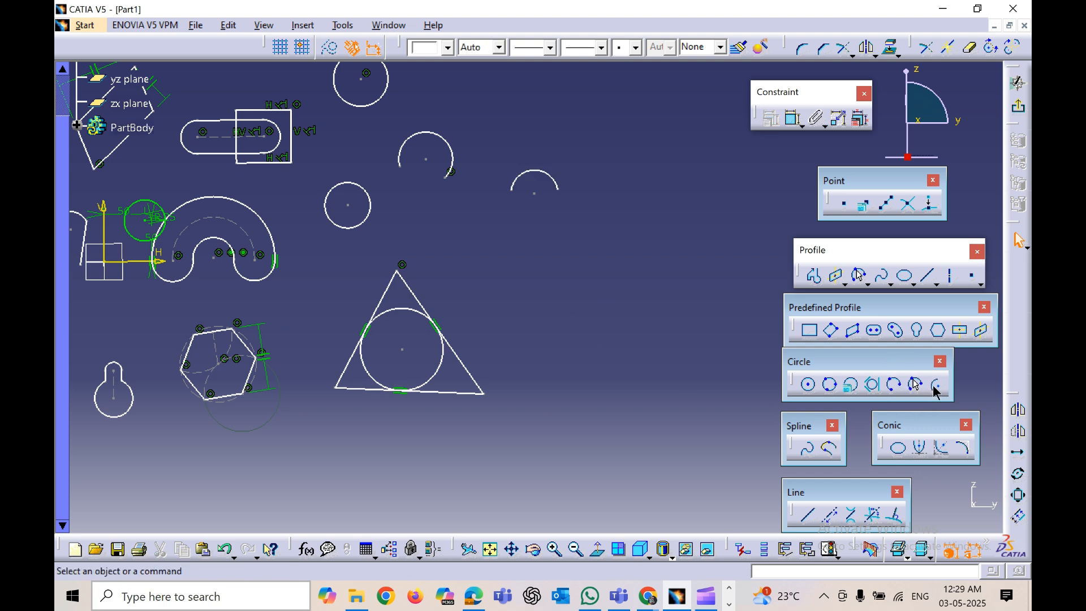
Step: Draw an arc of about 49 mm radius above the triangle by setting its centre, start point and end point
{"action": "left_click", "coordinate": [936, 387]}
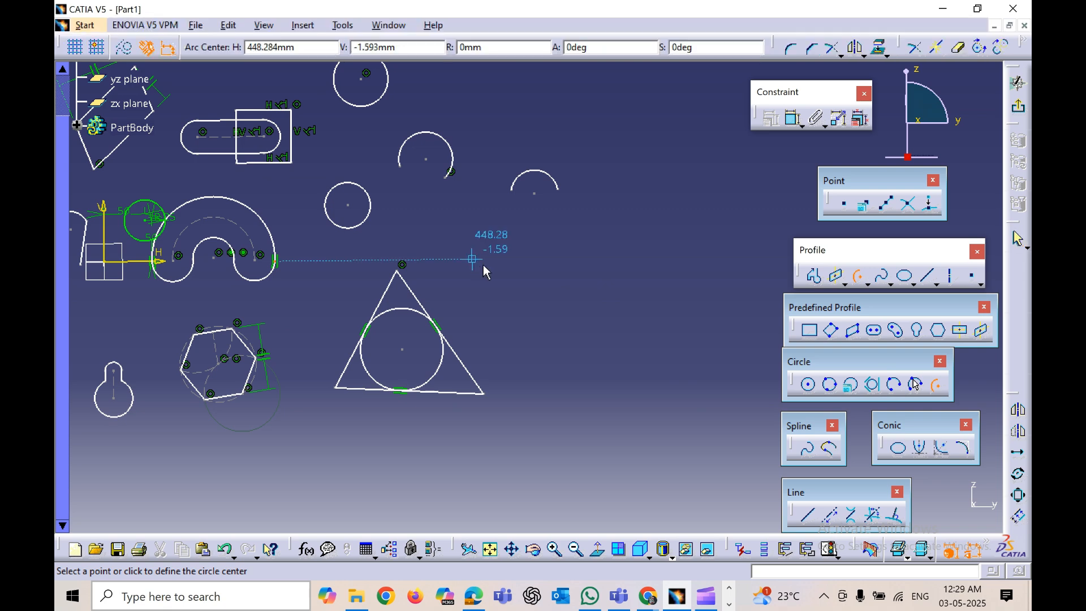
{"action": "left_click", "coordinate": [484, 266]}
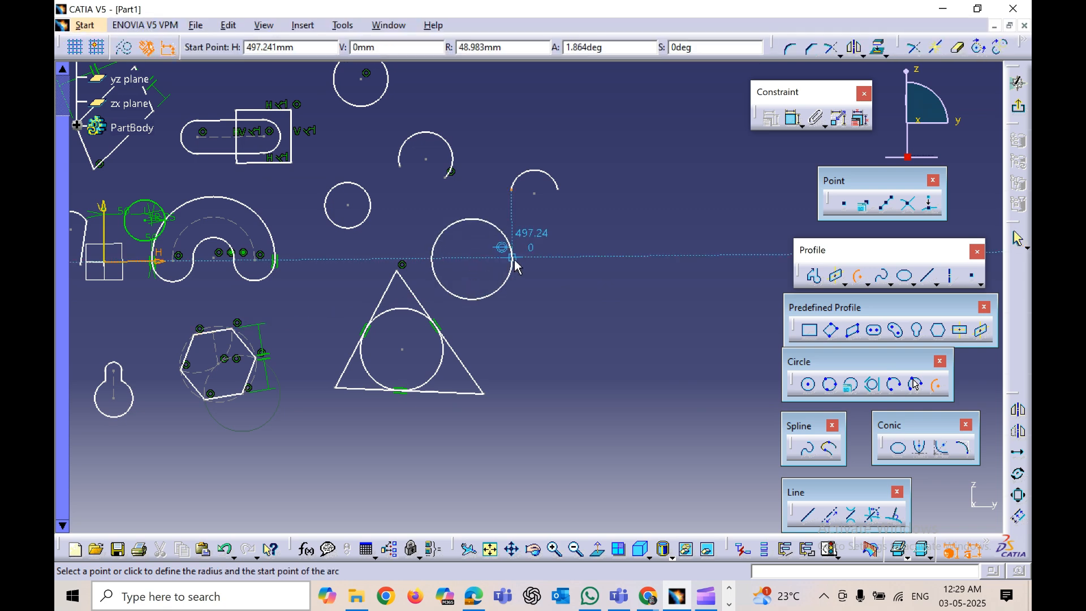
{"action": "left_click", "coordinate": [513, 259]}
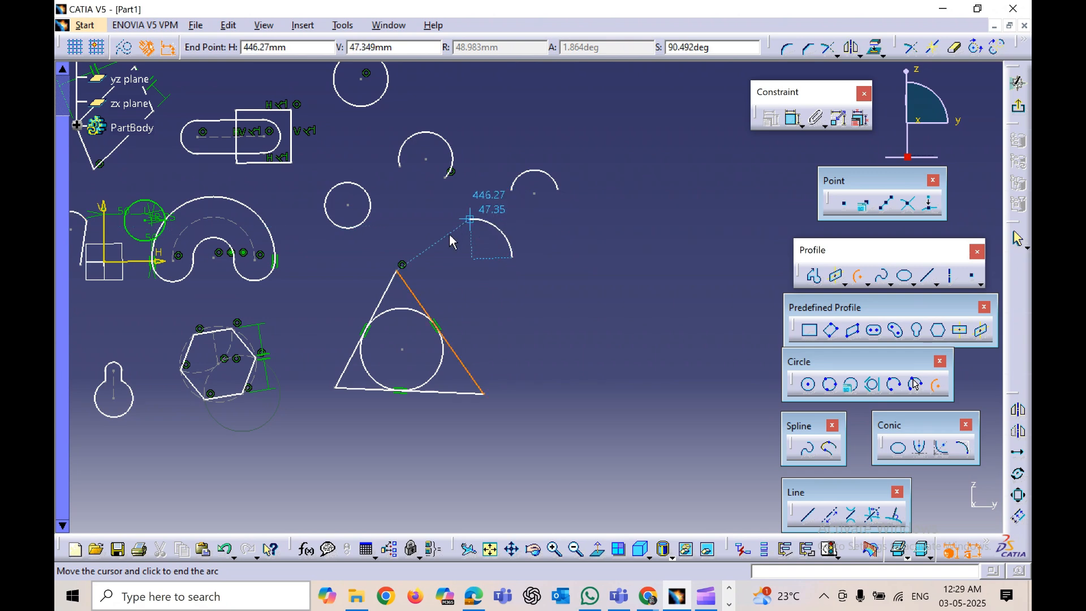
{"action": "left_click", "coordinate": [434, 252]}
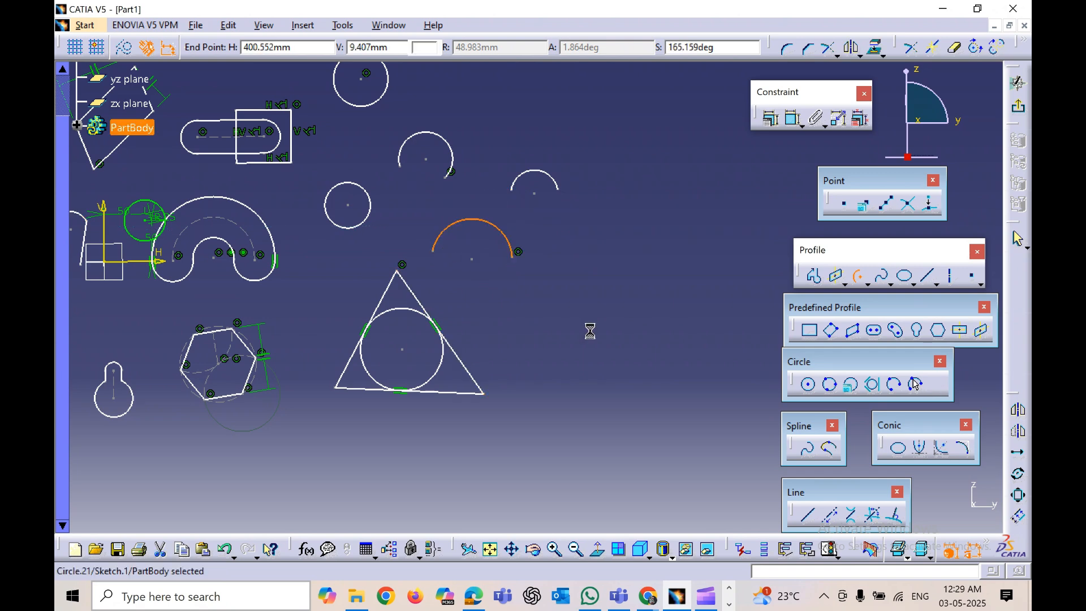
{"action": "left_click", "coordinate": [583, 370]}
{"action": "mouse_move", "coordinate": [554, 360]}
{"action": "middle_mouse_down"}
{"action": "mouse_move", "coordinate": [478, 357]}
{"action": "mouse_move", "coordinate": [503, 408]}
{"action": "middle_mouse_up"}
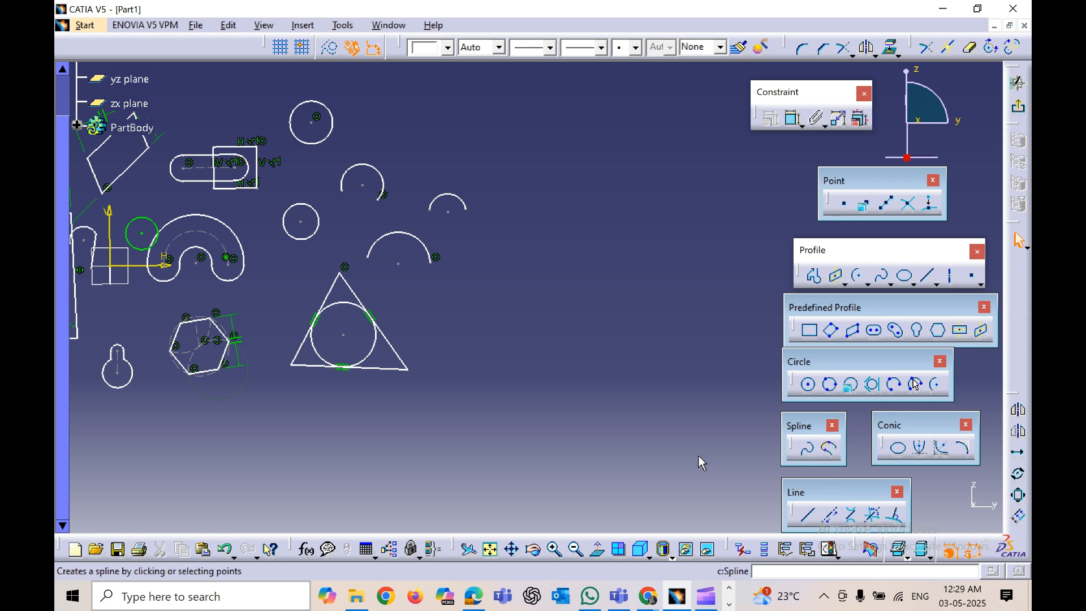
{"action": "middle_click_drag", "start_coordinate": [478, 383], "coordinate": [539, 431]}
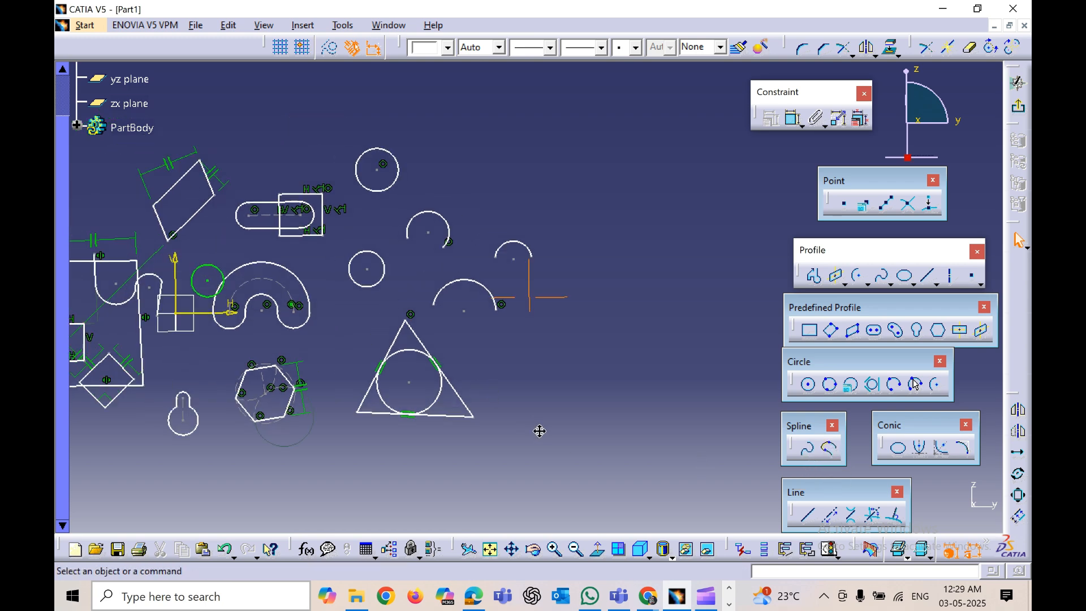
Step: Draw a wavy spline through five control points in the empty area above the arcs
{"action": "left_click", "coordinate": [810, 452]}
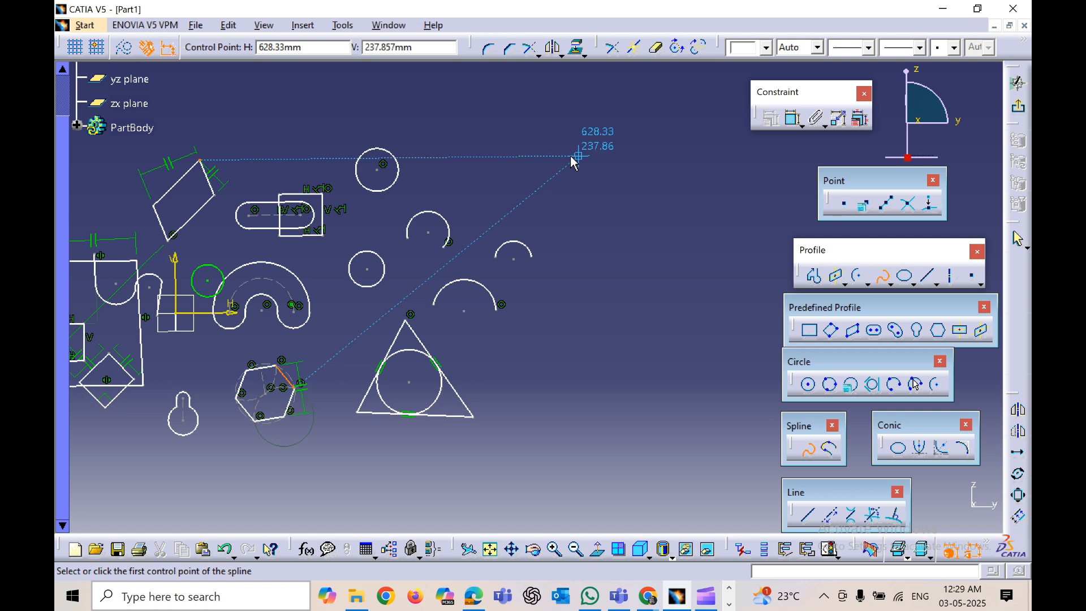
{"action": "left_click", "coordinate": [479, 189]}
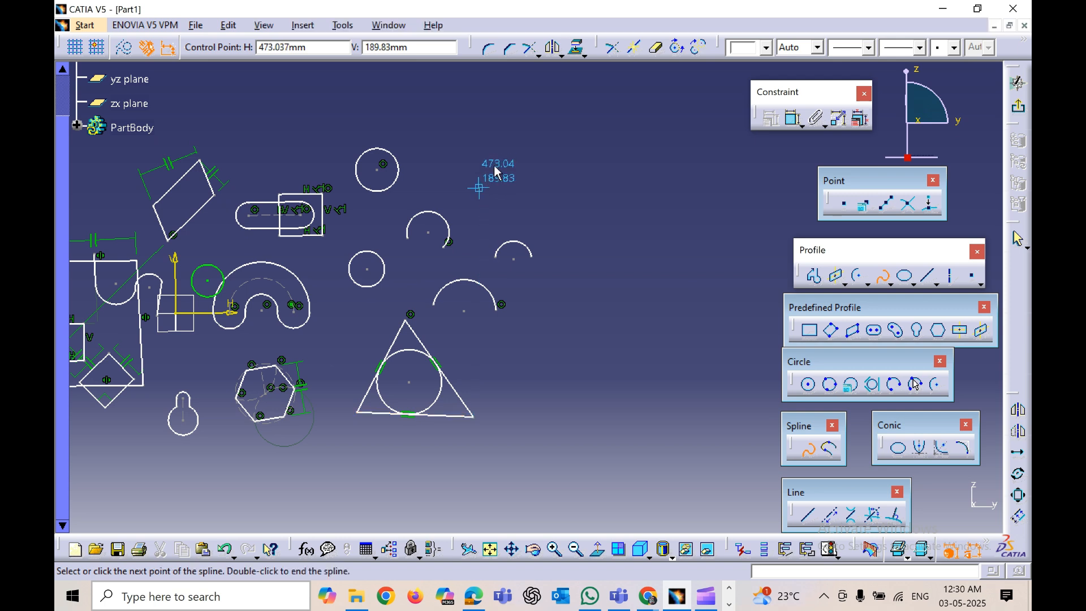
{"action": "left_click", "coordinate": [515, 146]}
{"action": "left_click", "coordinate": [615, 181]}
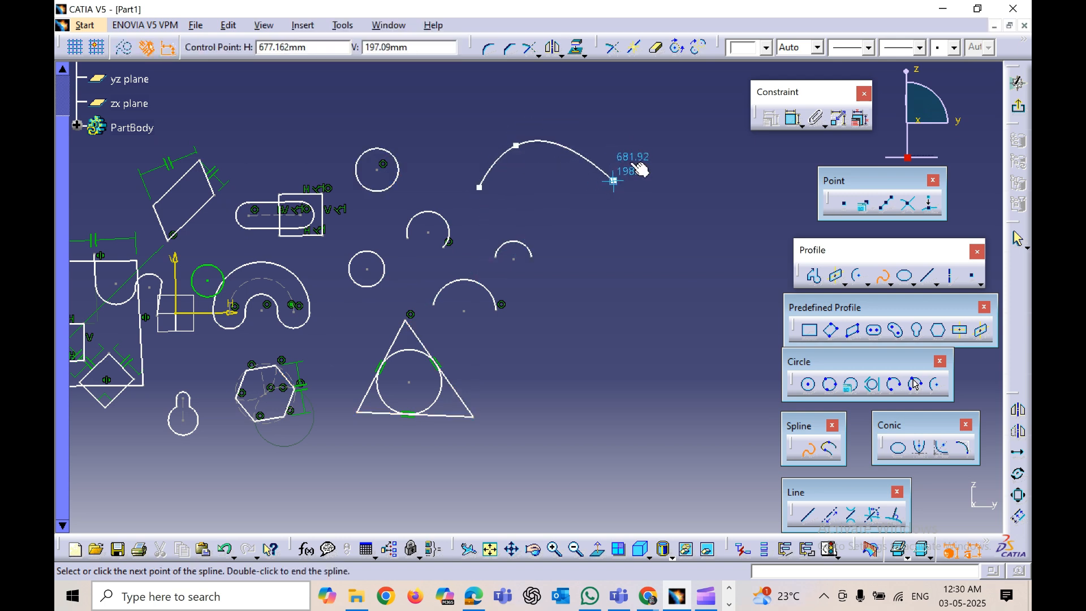
{"action": "left_click", "coordinate": [662, 121]}
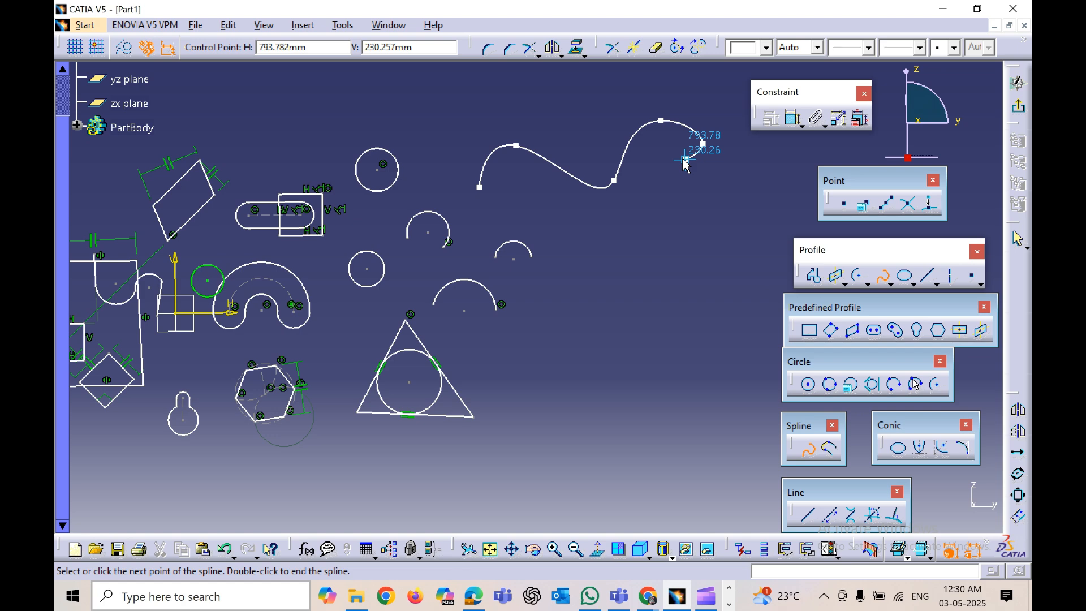
{"action": "key", "text": "Escape"}
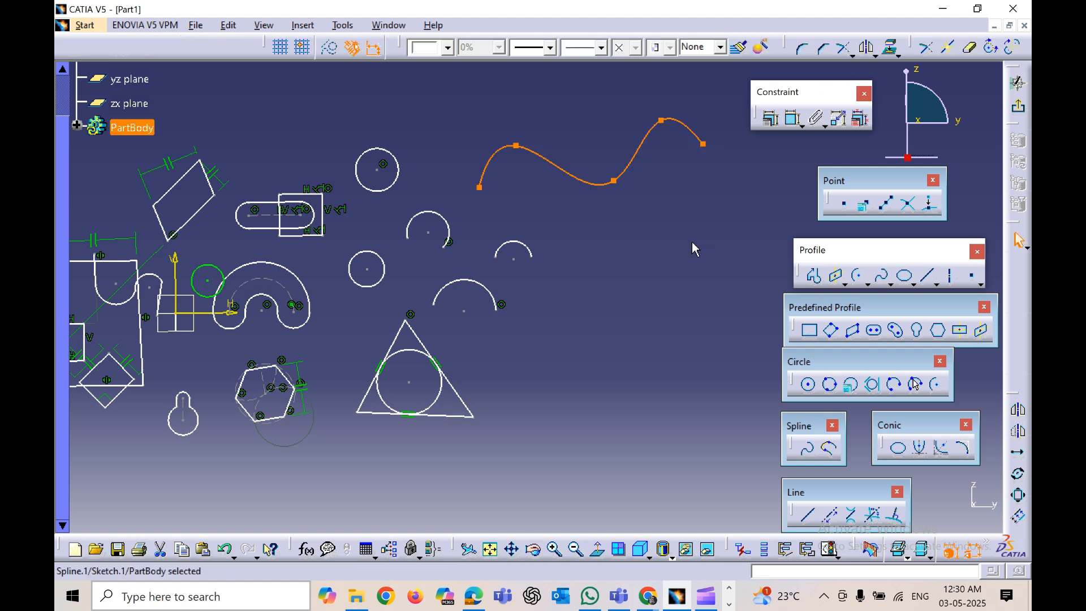
Step: Edit the spline's definition to insert an extra control point on the curve after its second point
{"action": "left_click", "coordinate": [637, 203]}
{"action": "double_click", "coordinate": [588, 184]}
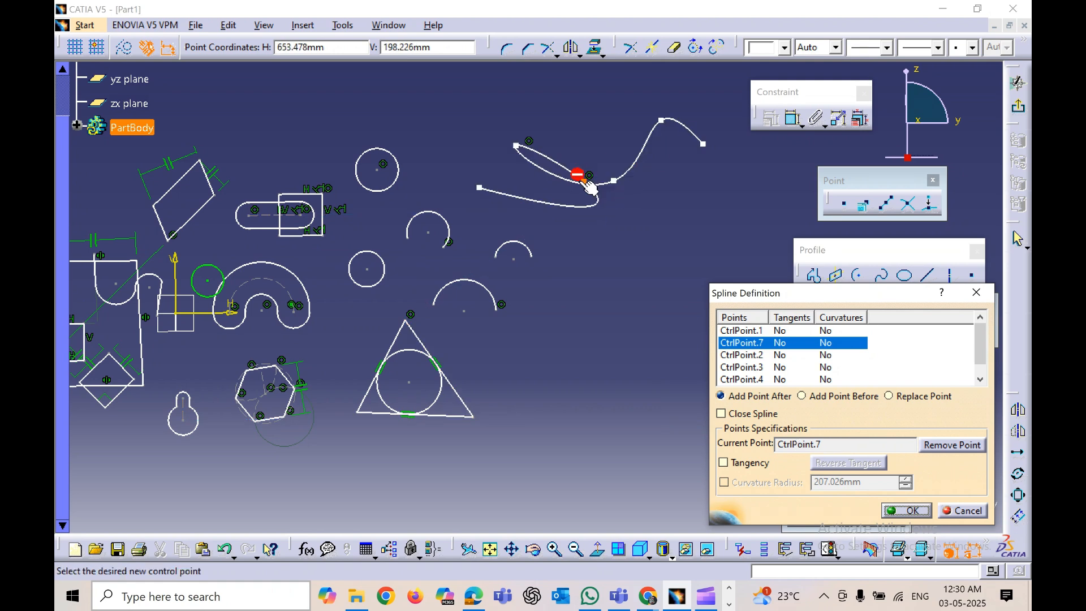
{"action": "left_click", "coordinate": [947, 446]}
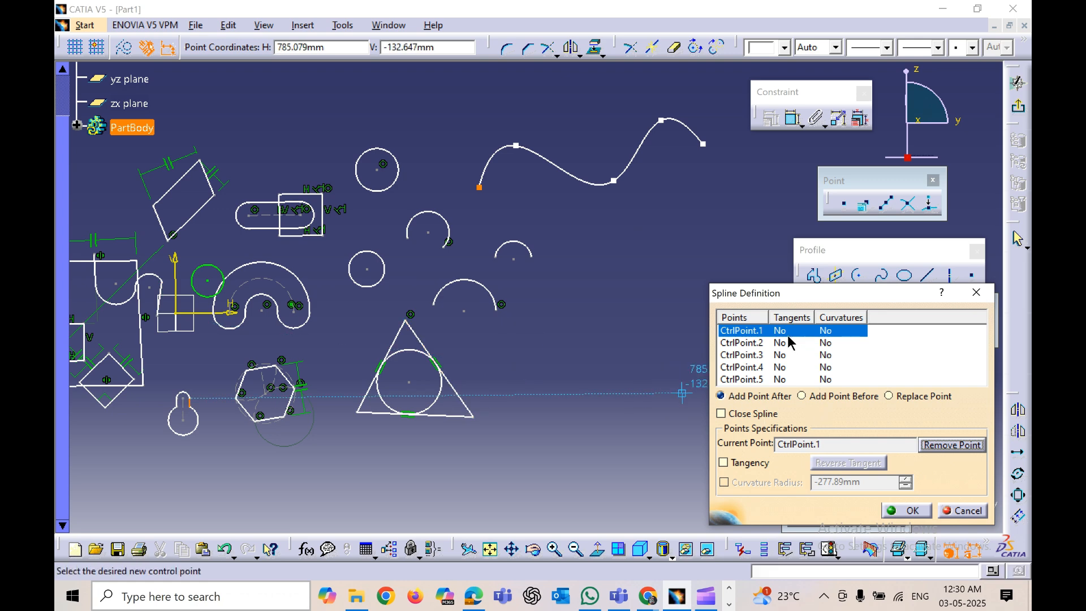
{"action": "left_click", "coordinate": [759, 344]}
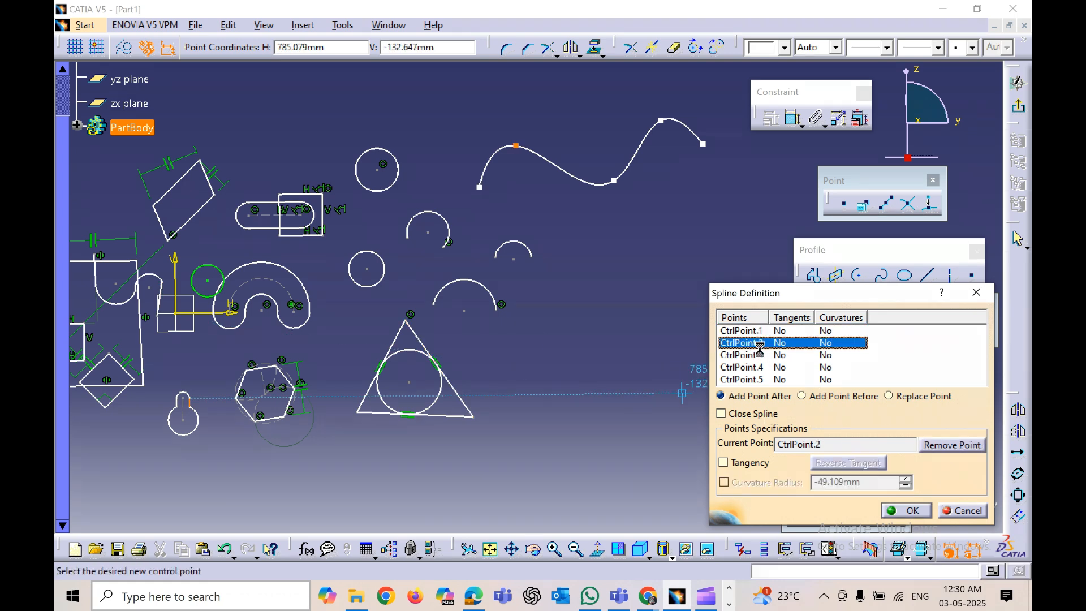
{"action": "left_click", "coordinate": [557, 182]}
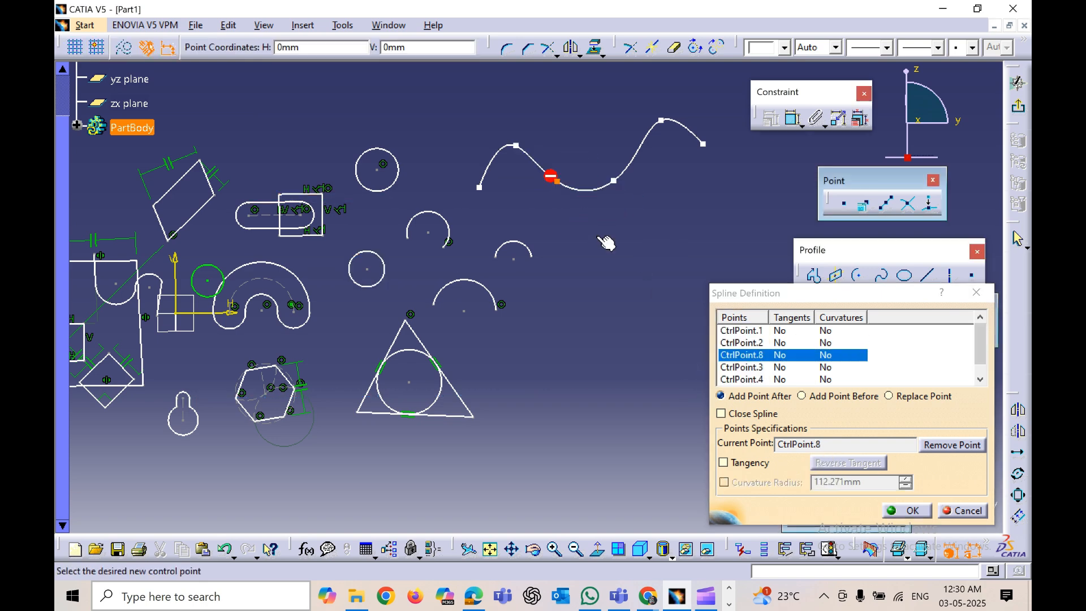
{"action": "left_click", "coordinate": [893, 510]}
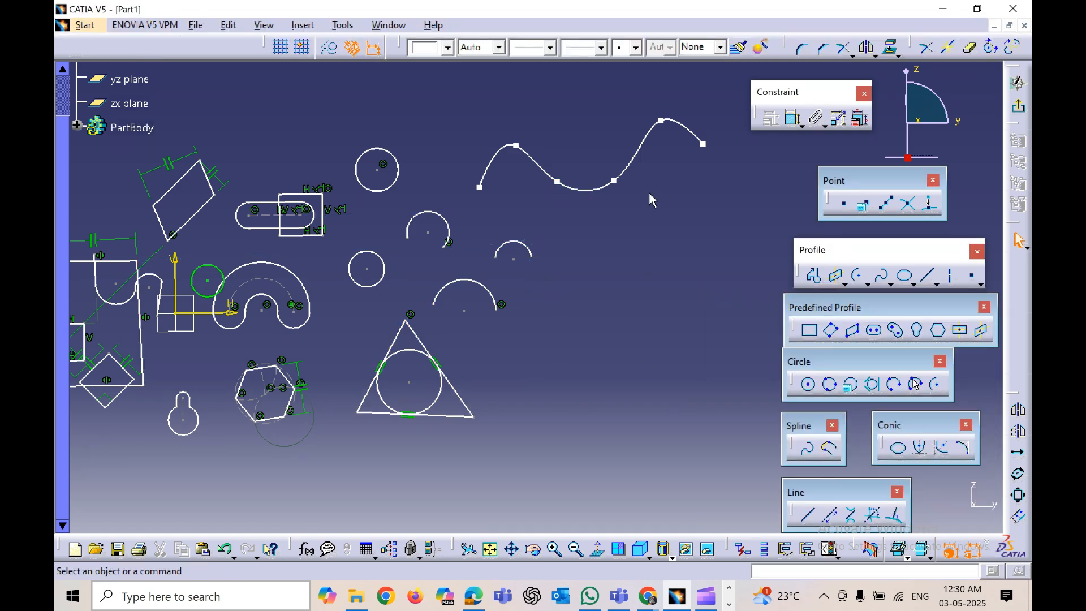
Step: Reshape the spline by moving two of its middle control points slightly upward
{"action": "left_click_drag", "start_coordinate": [614, 181], "coordinate": [621, 154]}
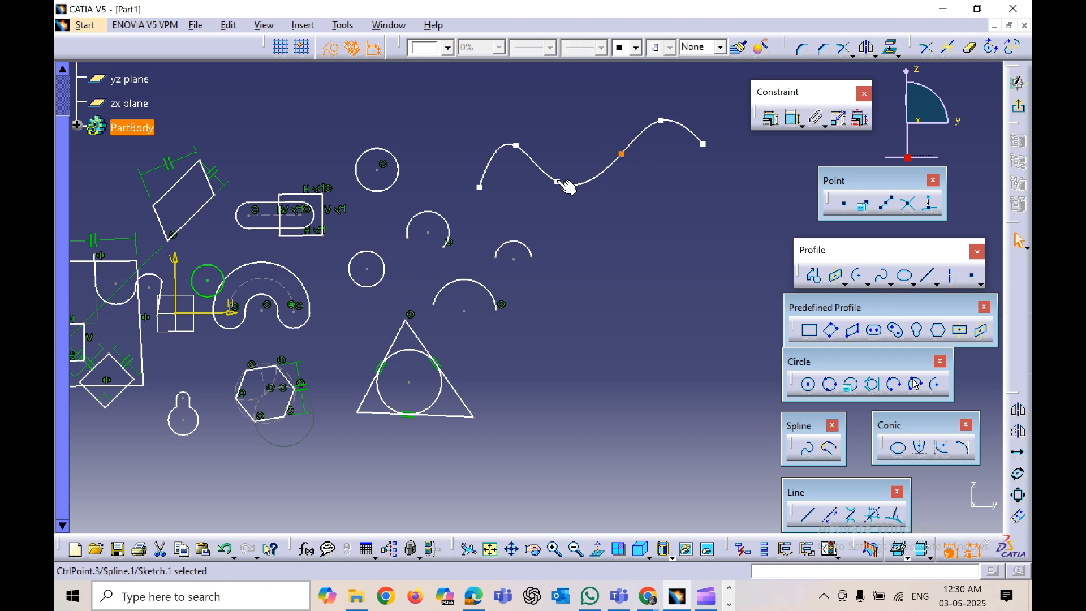
{"action": "left_click_drag", "start_coordinate": [557, 182], "coordinate": [568, 168]}
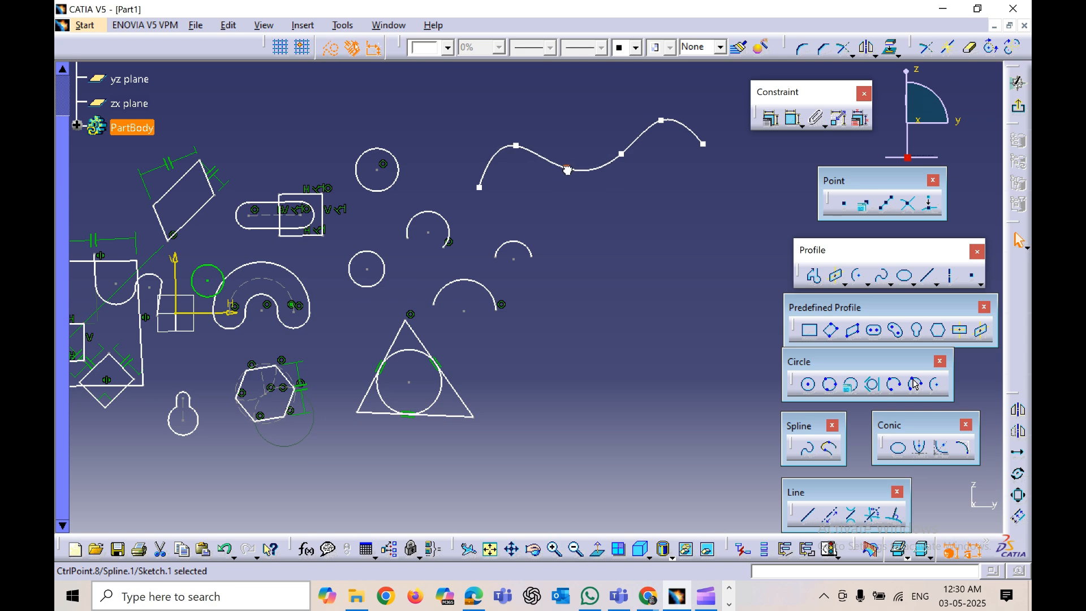
{"action": "left_click", "coordinate": [579, 230]}
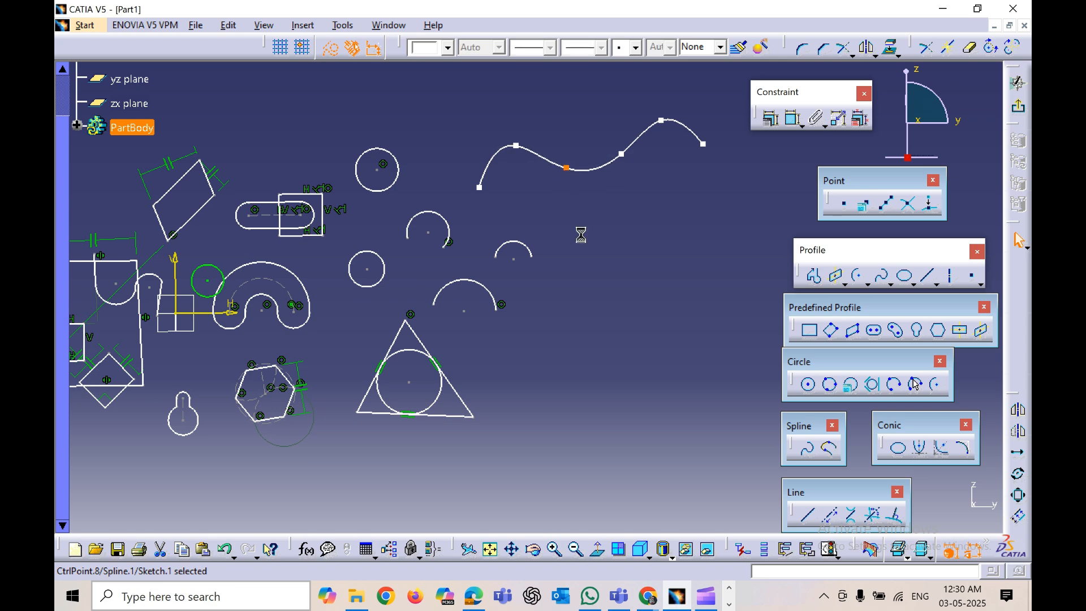
Step: Create a connect curve joining the triangle's left sloping side to its right side
{"action": "left_click", "coordinate": [831, 449]}
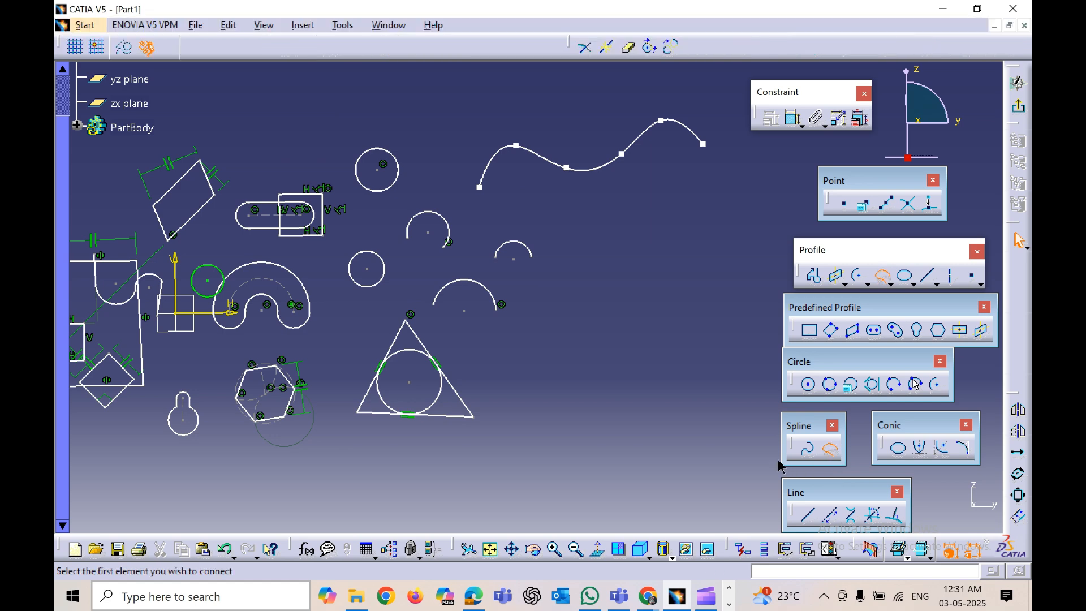
{"action": "middle_click_drag", "start_coordinate": [612, 372], "coordinate": [725, 372]}
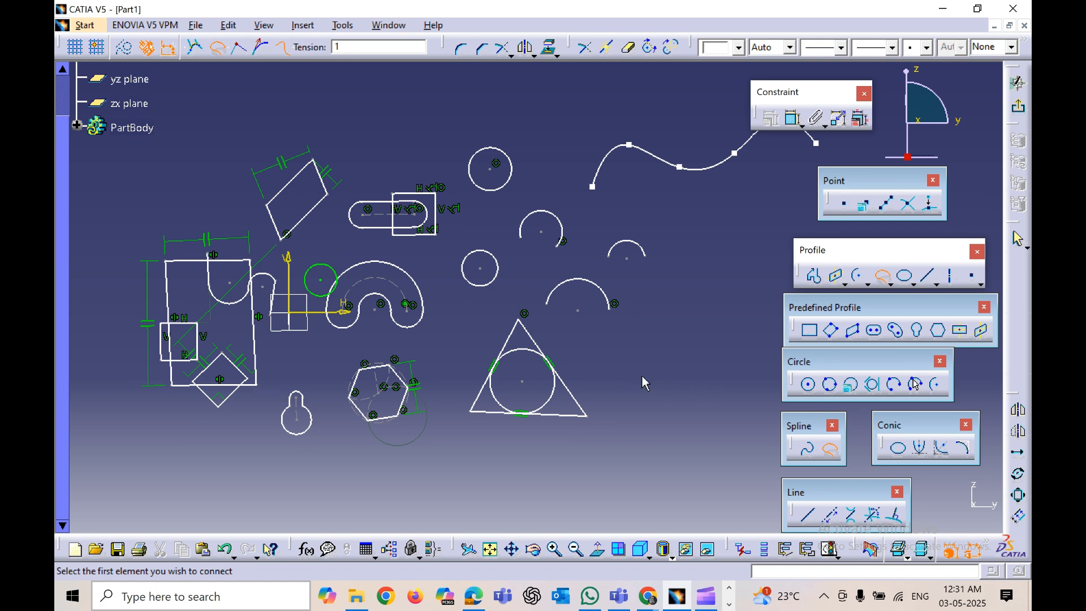
{"action": "left_click", "coordinate": [522, 328]}
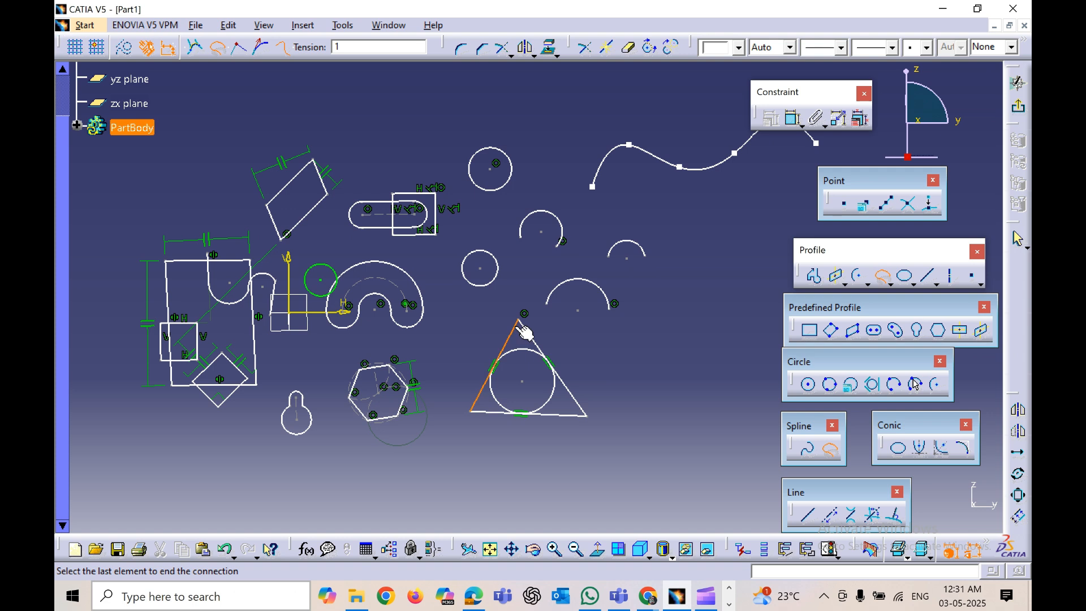
{"action": "left_click", "coordinate": [579, 419]}
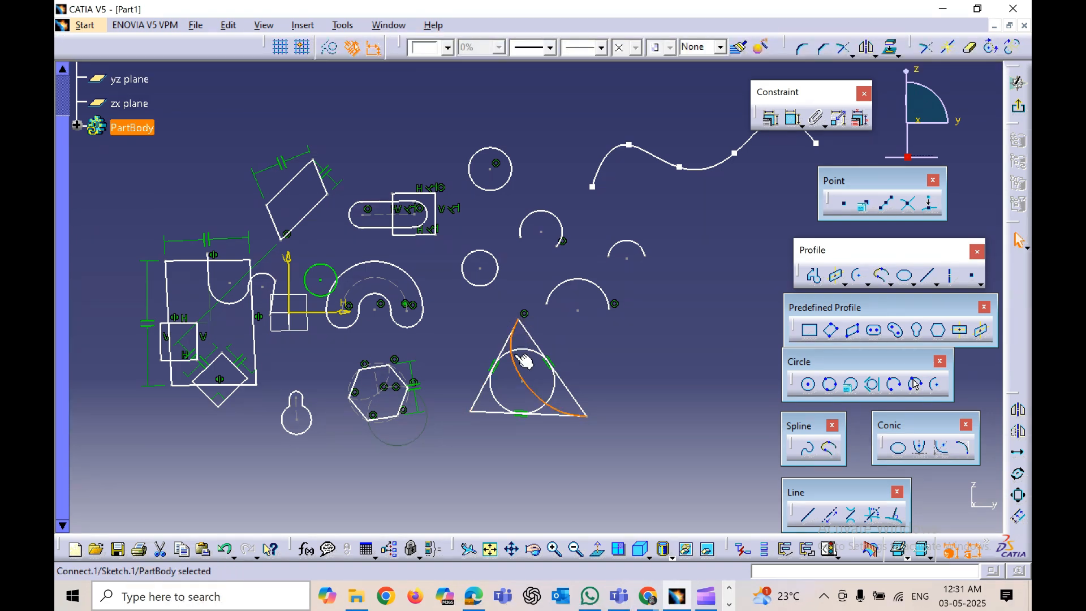
Step: Create a connect curve joining the spline's start point to its end point
{"action": "middle_click_drag", "start_coordinate": [611, 349], "coordinate": [485, 395]}
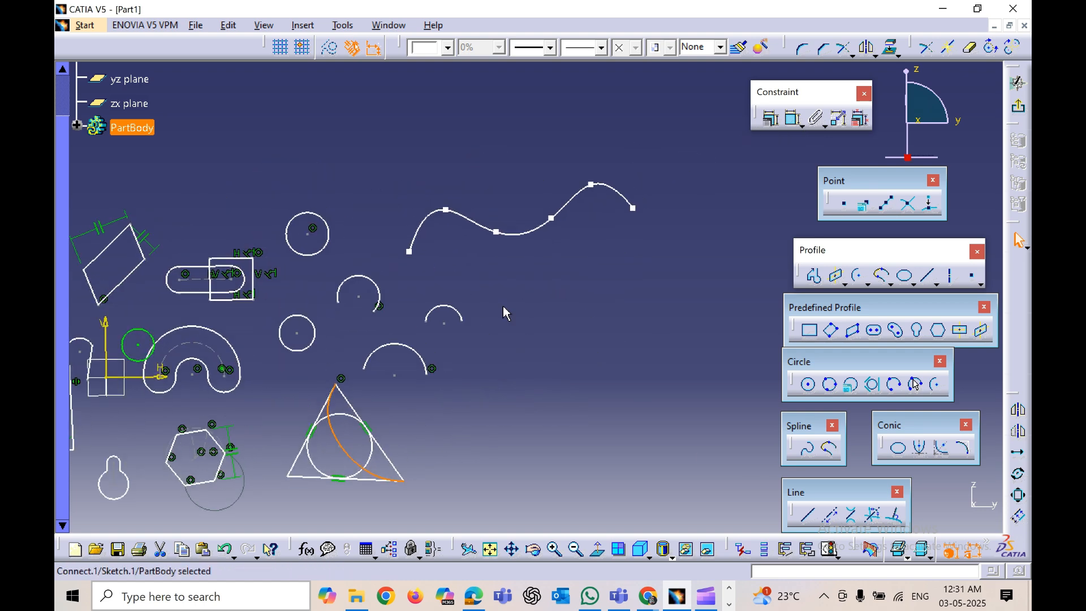
{"action": "left_click", "coordinate": [829, 449]}
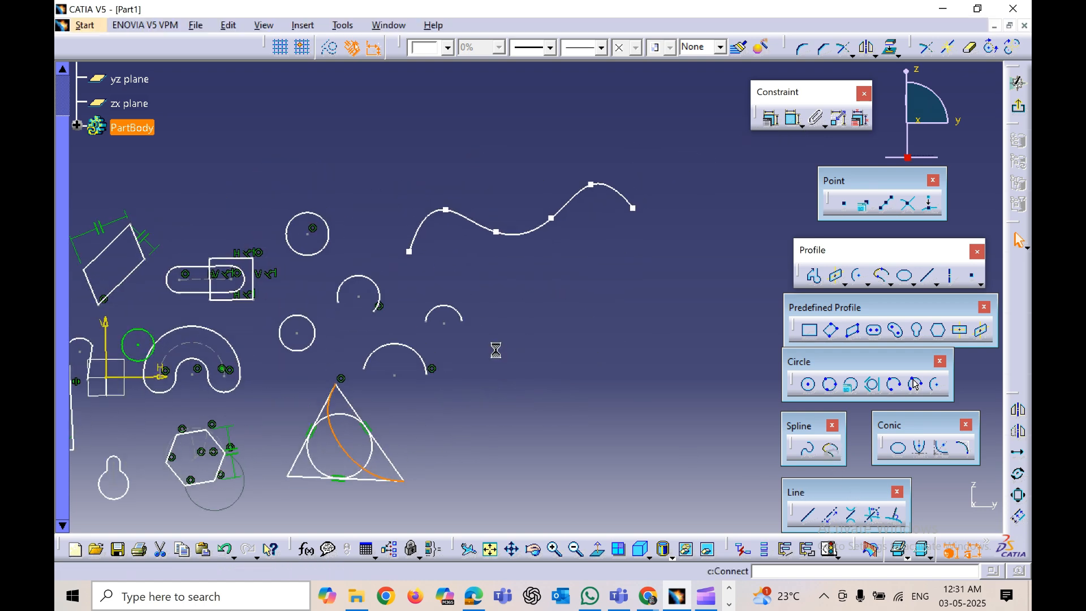
{"action": "left_click", "coordinate": [410, 252]}
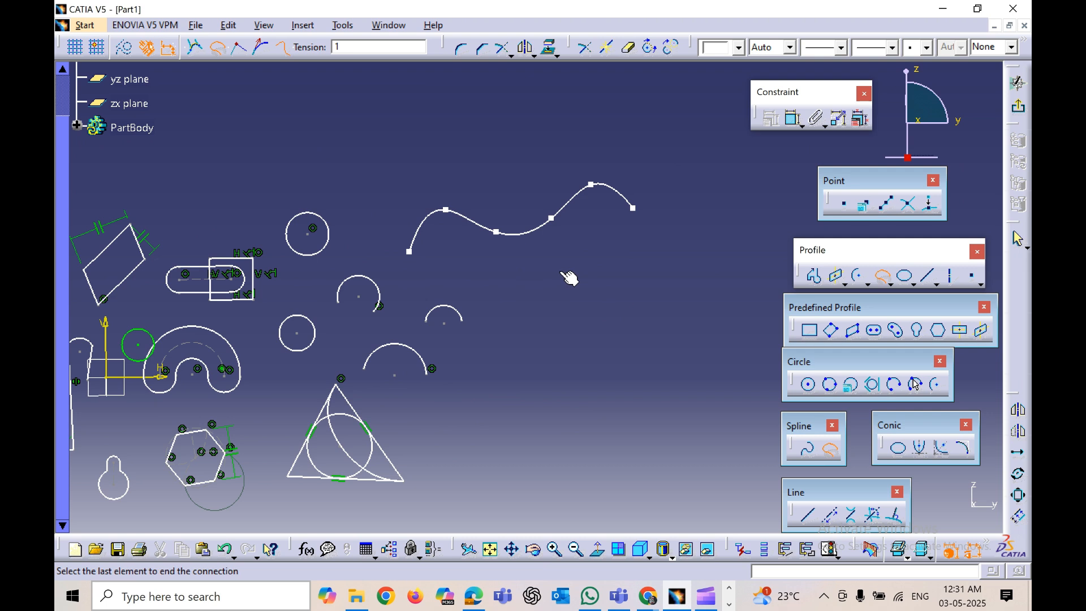
{"action": "left_click", "coordinate": [634, 210]}
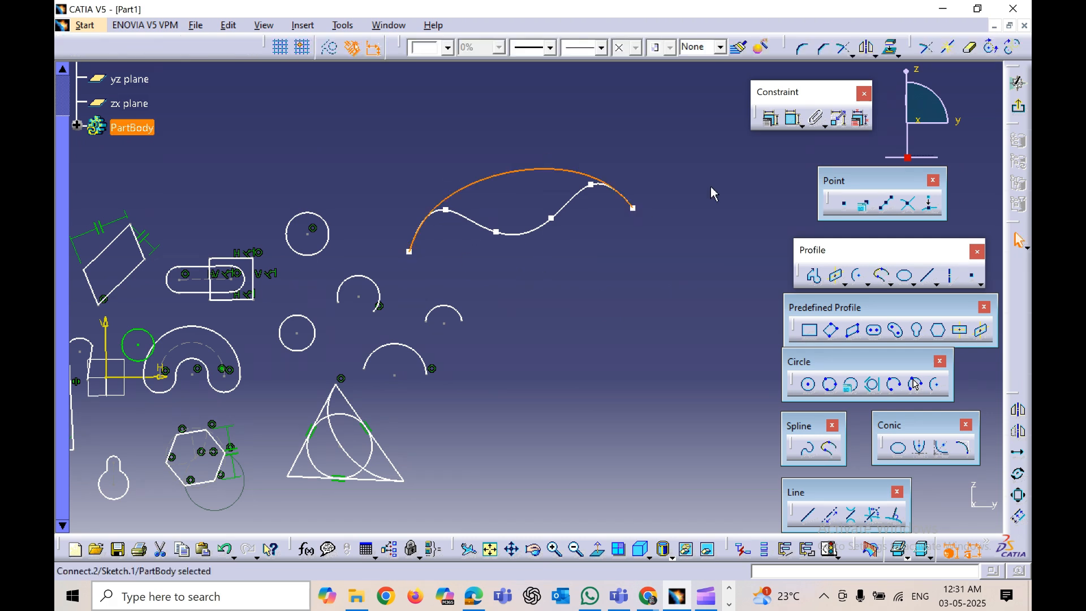
{"action": "left_click", "coordinate": [615, 284]}
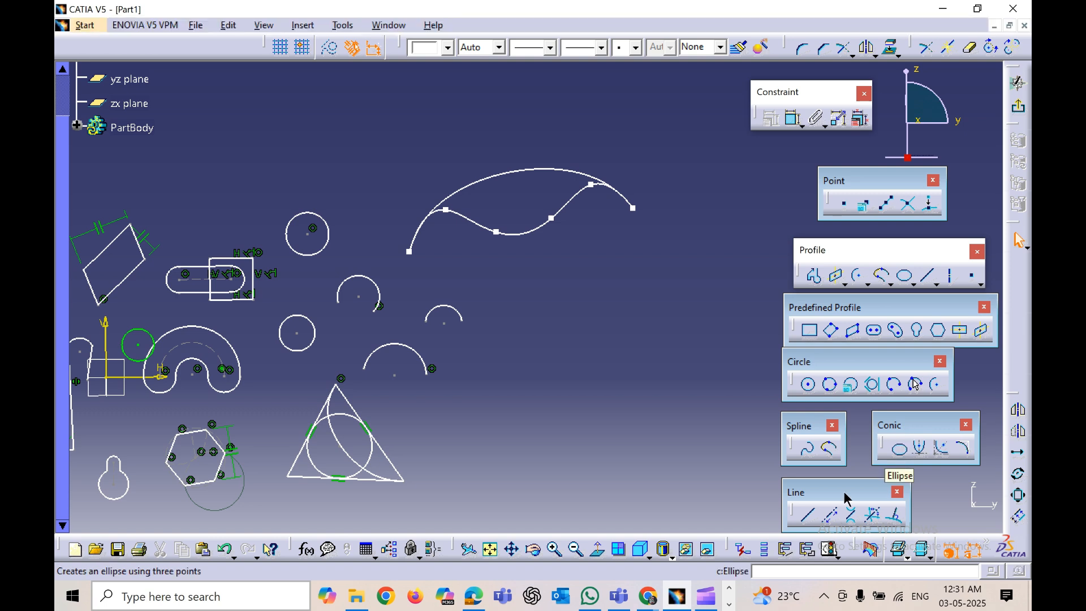
Step: Draw an ellipse right of the triangle with a horizontal major radius of about 79 mm and minor radius about 39 mm
{"action": "left_click", "coordinate": [899, 450]}
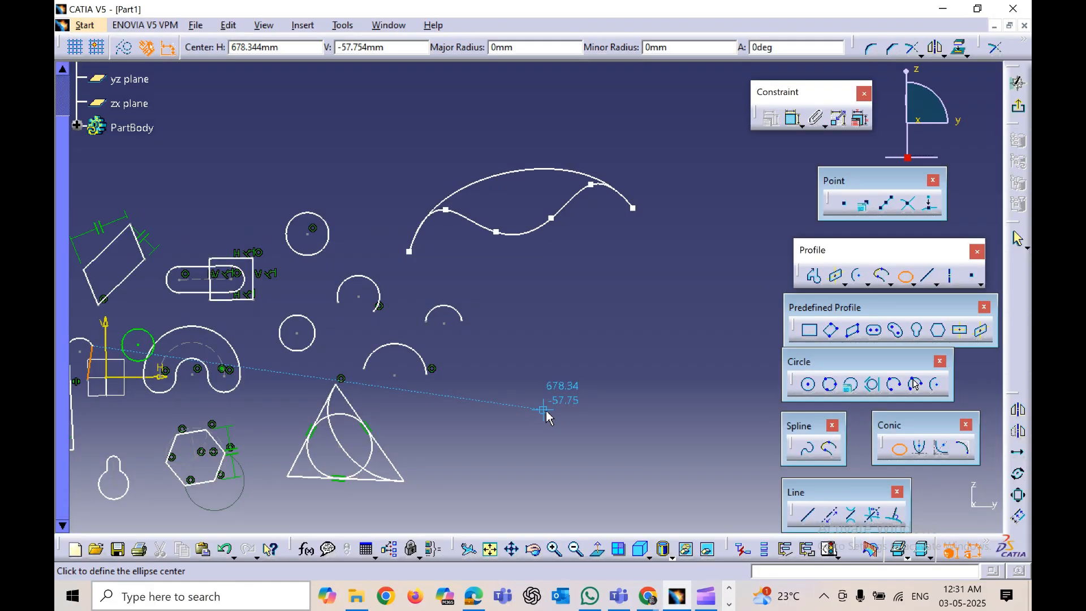
{"action": "left_click", "coordinate": [570, 391]}
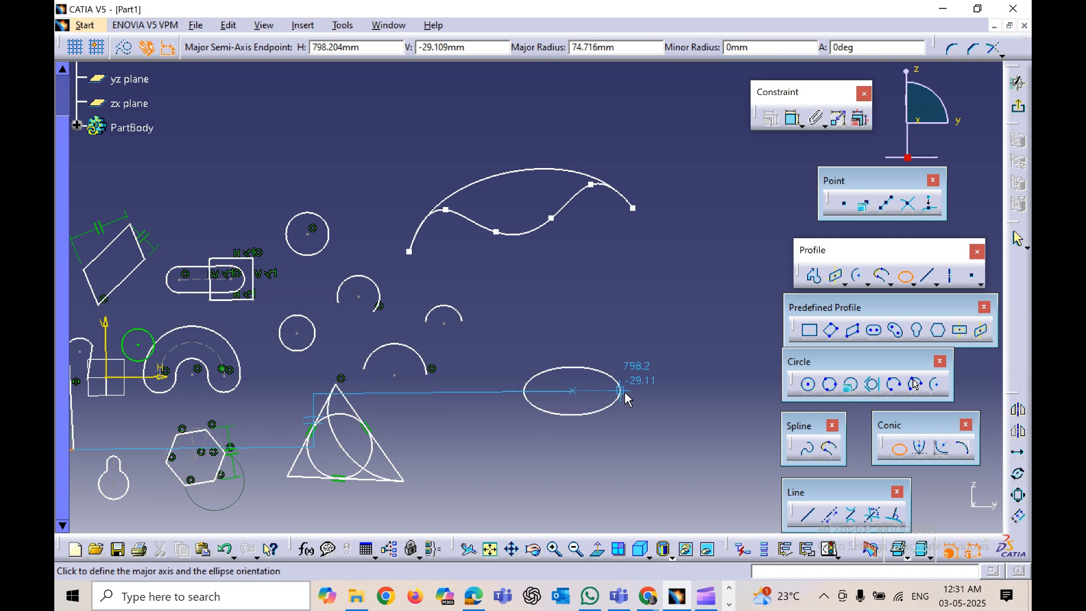
{"action": "left_click", "coordinate": [622, 391]}
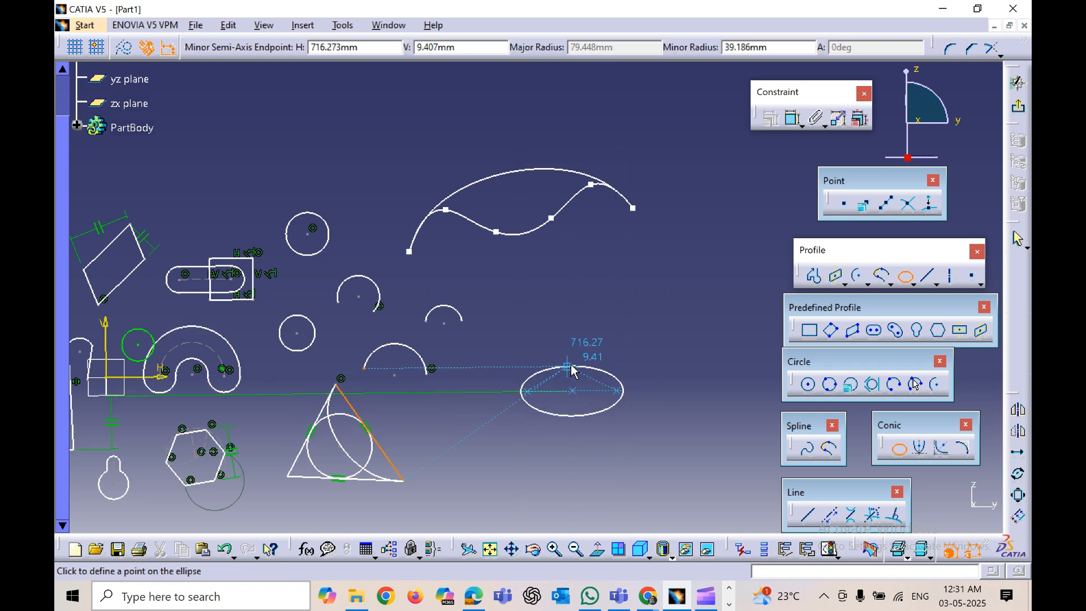
{"action": "left_click", "coordinate": [570, 367]}
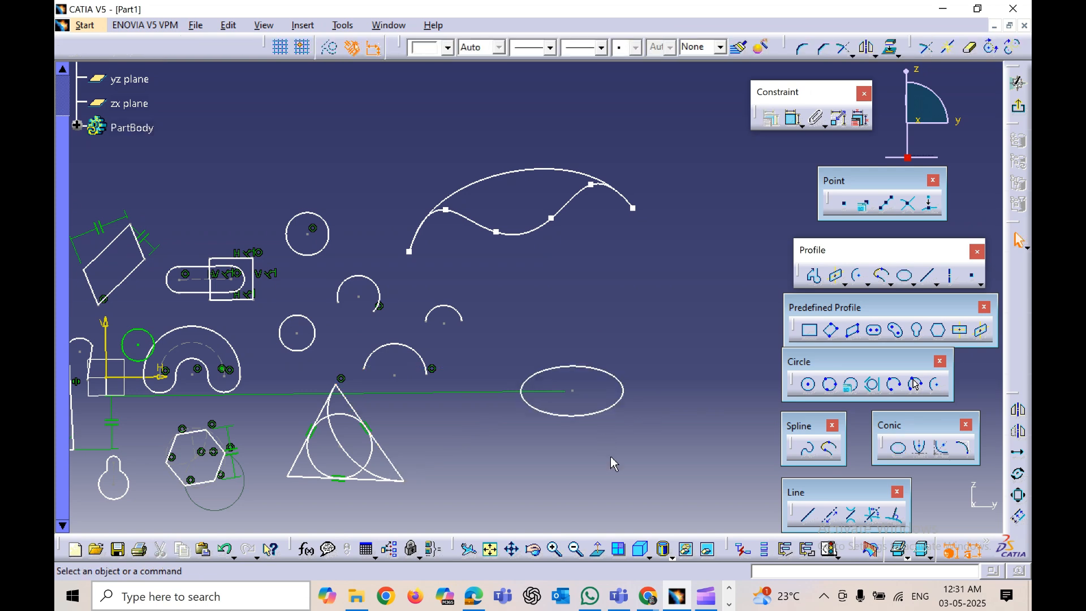
Step: Draw a vertical line about 195 mm long to the right of the ellipse
{"action": "middle_click_drag", "start_coordinate": [650, 445], "coordinate": [600, 429]}
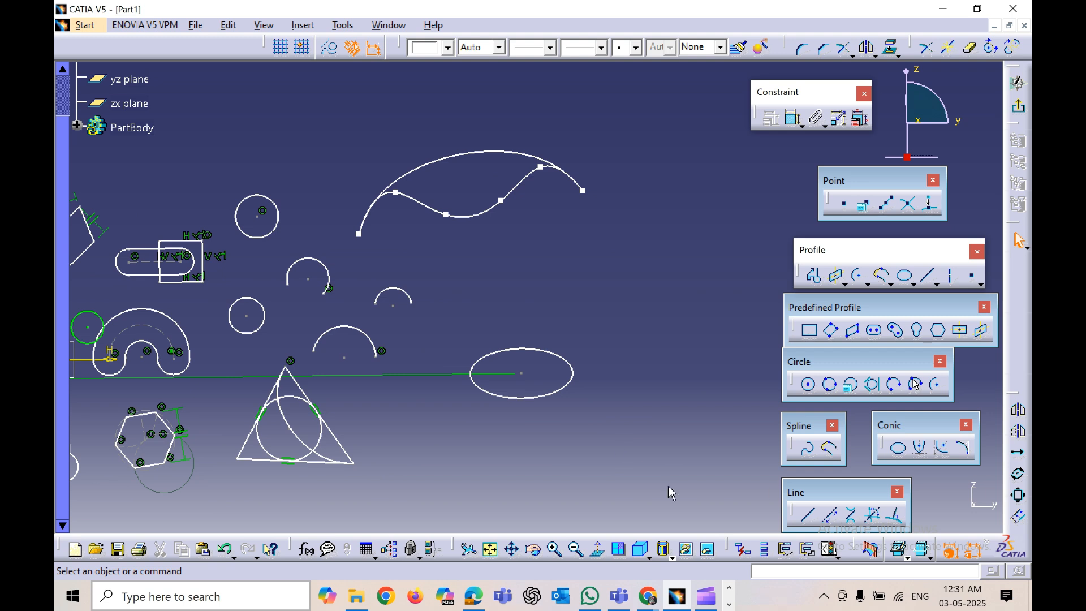
{"action": "left_click", "coordinate": [807, 515]}
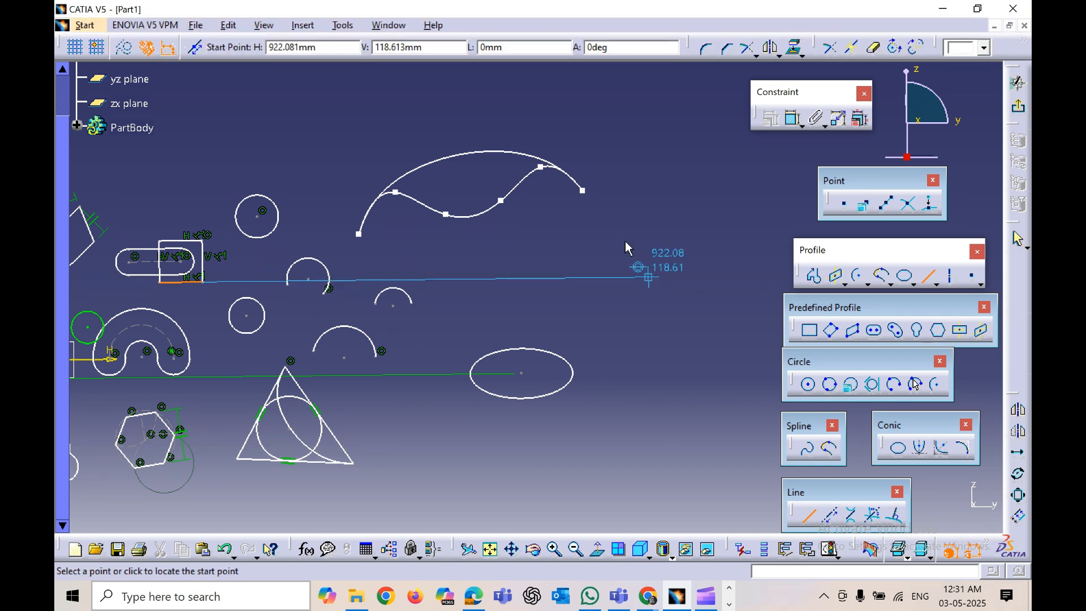
{"action": "left_click", "coordinate": [622, 236]}
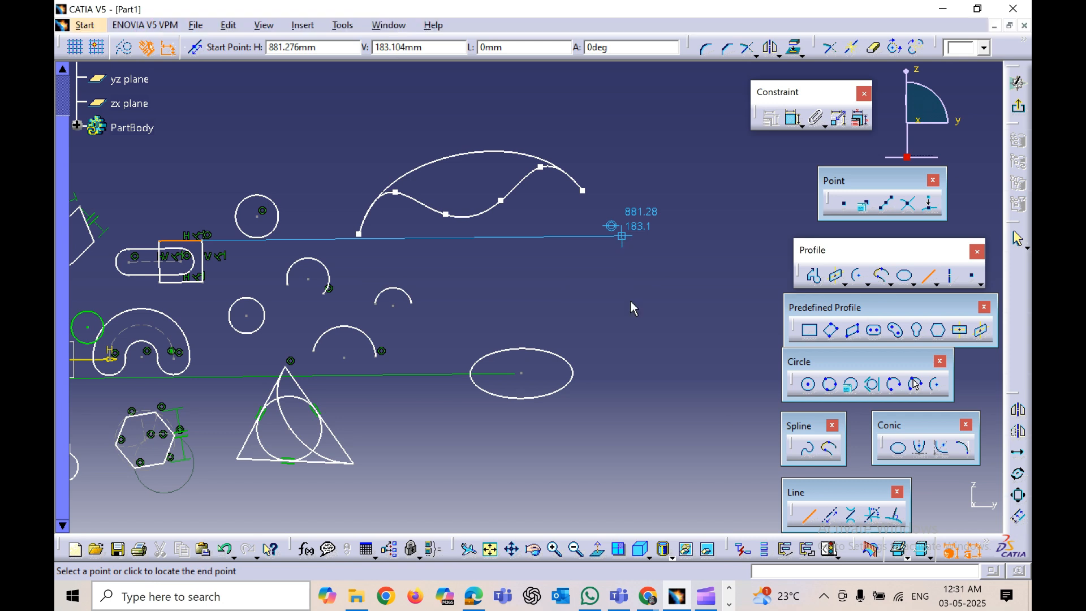
{"action": "left_click", "coordinate": [626, 363]}
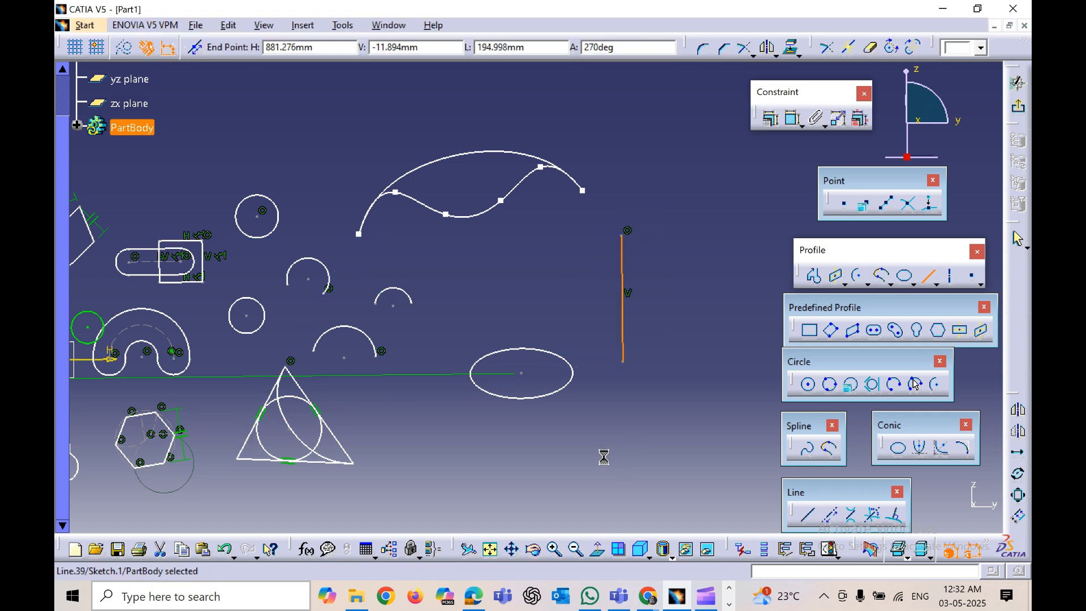
{"action": "left_click", "coordinate": [604, 457]}
Step: Create a horizontal infinite line above the sketch with the Infinite Line tool
{"action": "mouse_move", "coordinate": [610, 457]}
{"action": "middle_mouse_down"}
{"action": "mouse_move", "coordinate": [430, 456]}
{"action": "mouse_move", "coordinate": [468, 485]}
{"action": "mouse_move", "coordinate": [553, 468]}
{"action": "middle_mouse_up"}
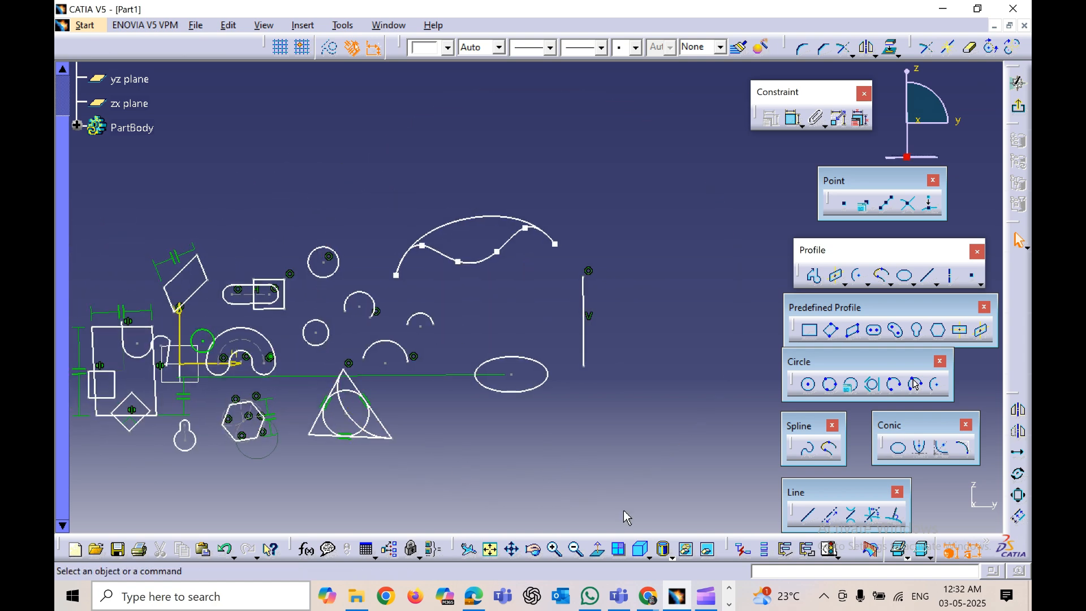
{"action": "left_click", "coordinate": [827, 520]}
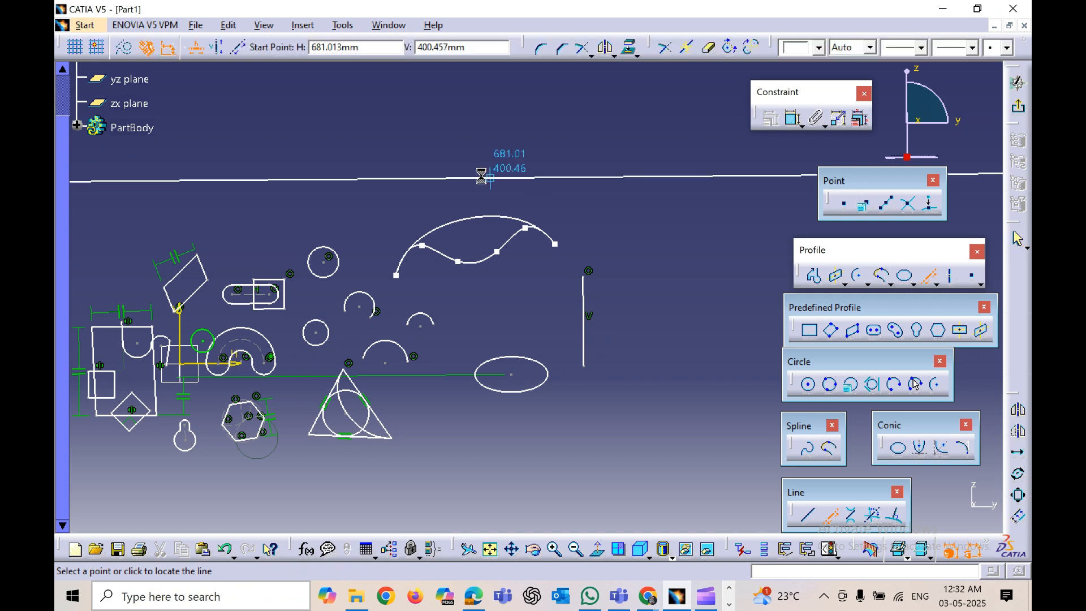
{"action": "left_click", "coordinate": [480, 175]}
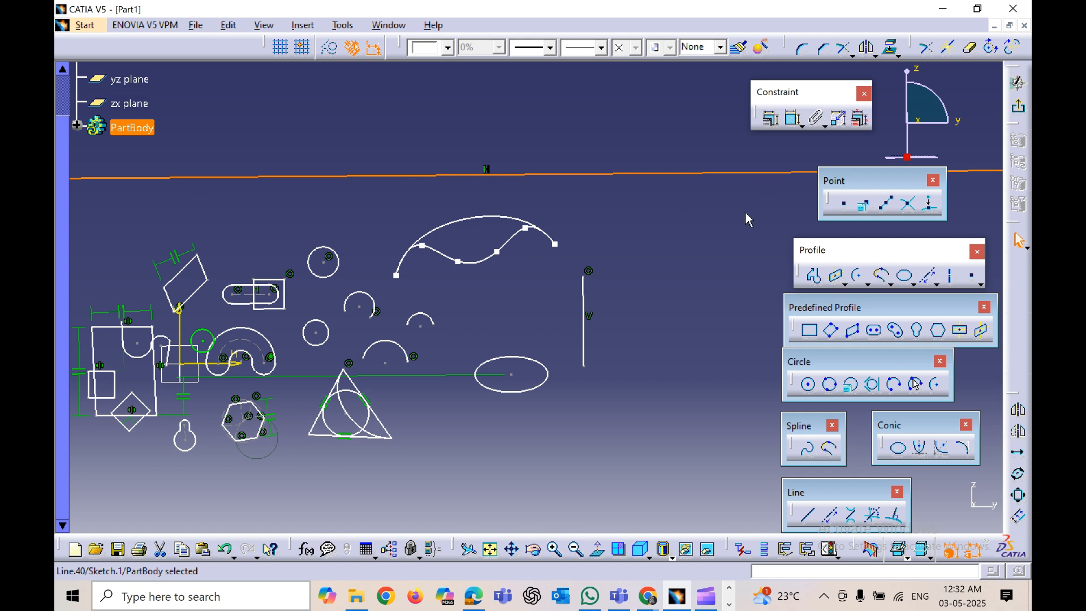
{"action": "left_click", "coordinate": [684, 242]}
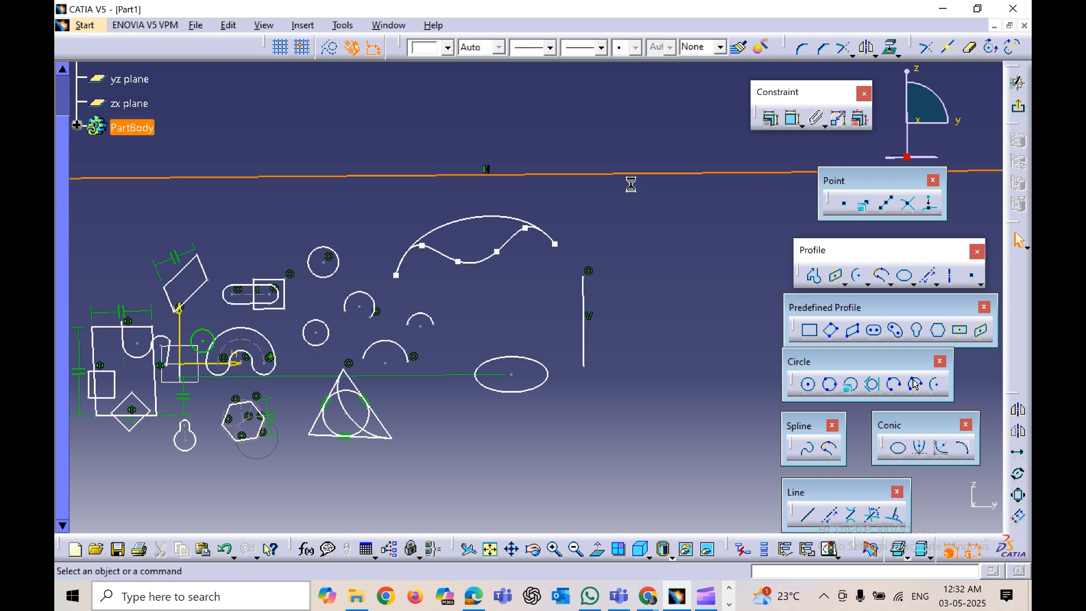
Step: Delete the horizontal infinite line above the sketch
{"action": "left_click", "coordinate": [618, 175]}
{"action": "right_click", "coordinate": [618, 175]}
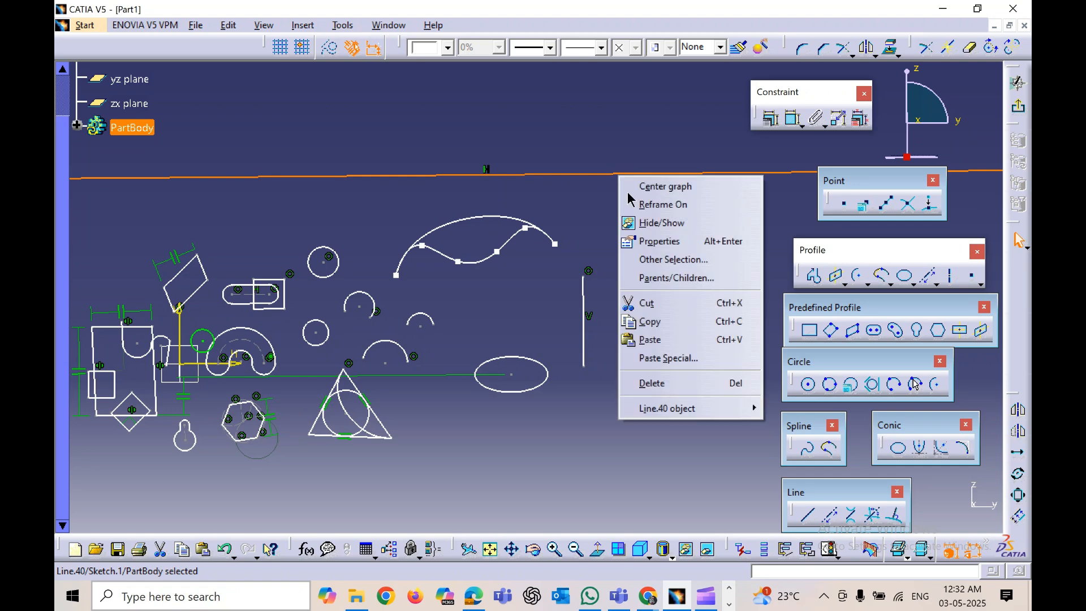
{"action": "left_click", "coordinate": [654, 382]}
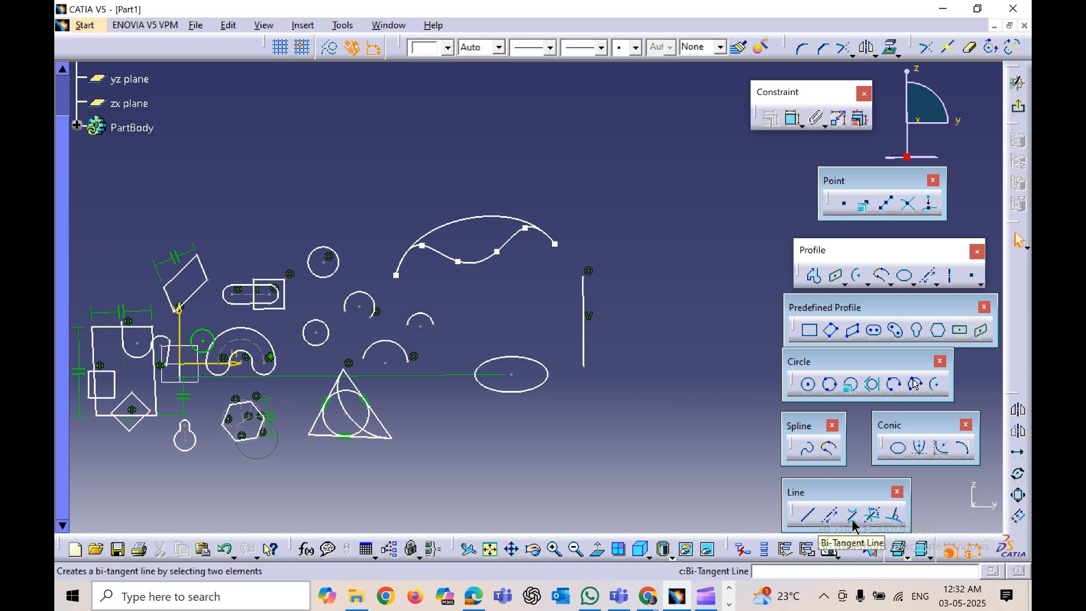
Step: Create a bi-tangent line between the lower small circle and the circle above it
{"action": "left_click", "coordinate": [853, 522]}
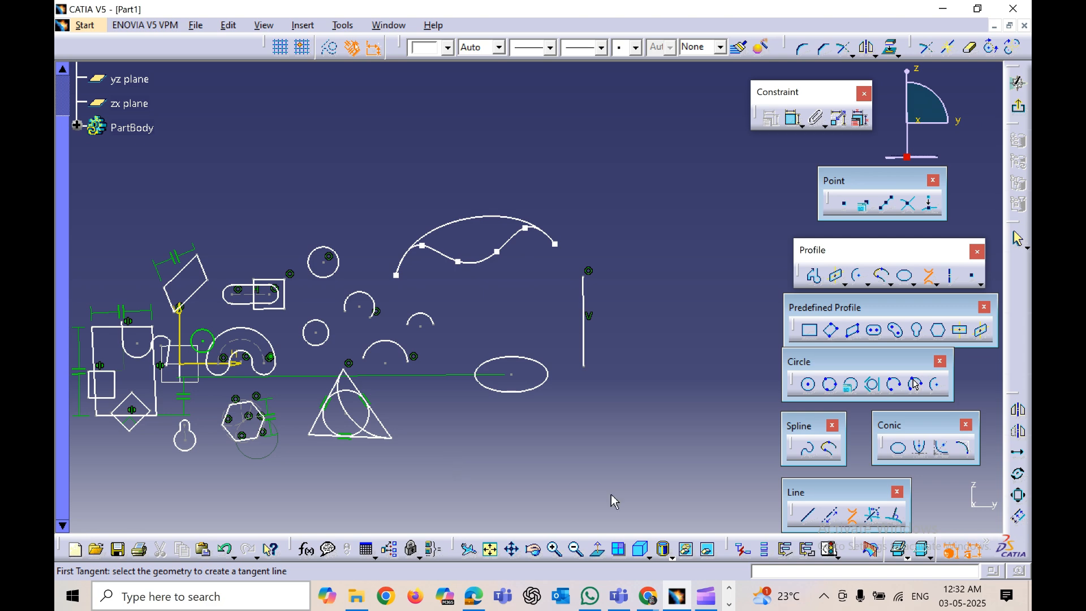
{"action": "mouse_move", "coordinate": [511, 464]}
{"action": "middle_mouse_down"}
{"action": "mouse_move", "coordinate": [681, 483]}
{"action": "mouse_move", "coordinate": [666, 439]}
{"action": "middle_mouse_up"}
{"action": "middle_click_drag", "start_coordinate": [481, 339], "coordinate": [490, 429]}
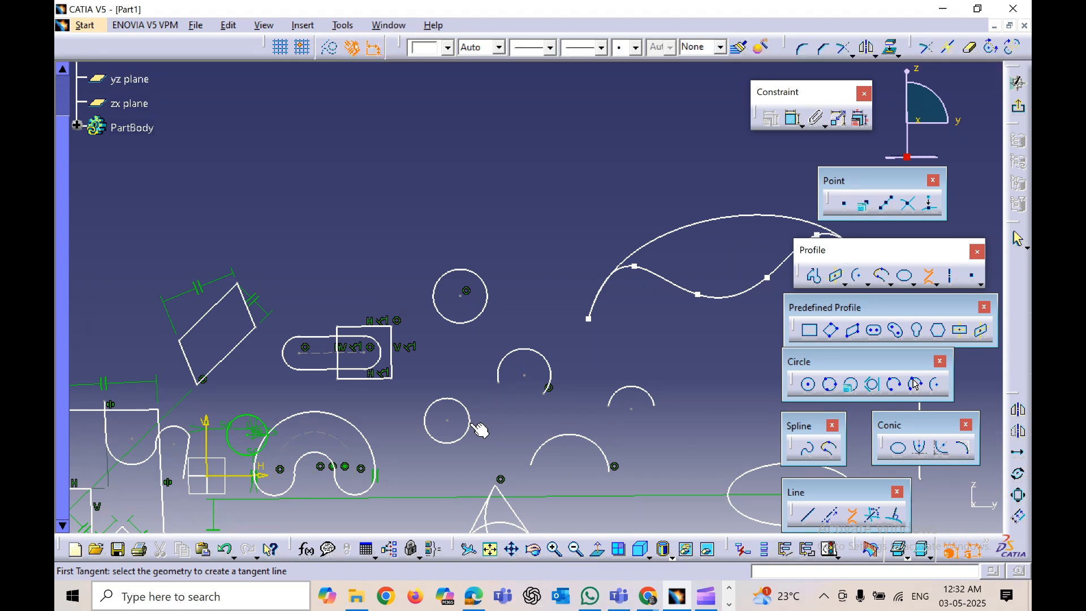
{"action": "left_click", "coordinate": [471, 425]}
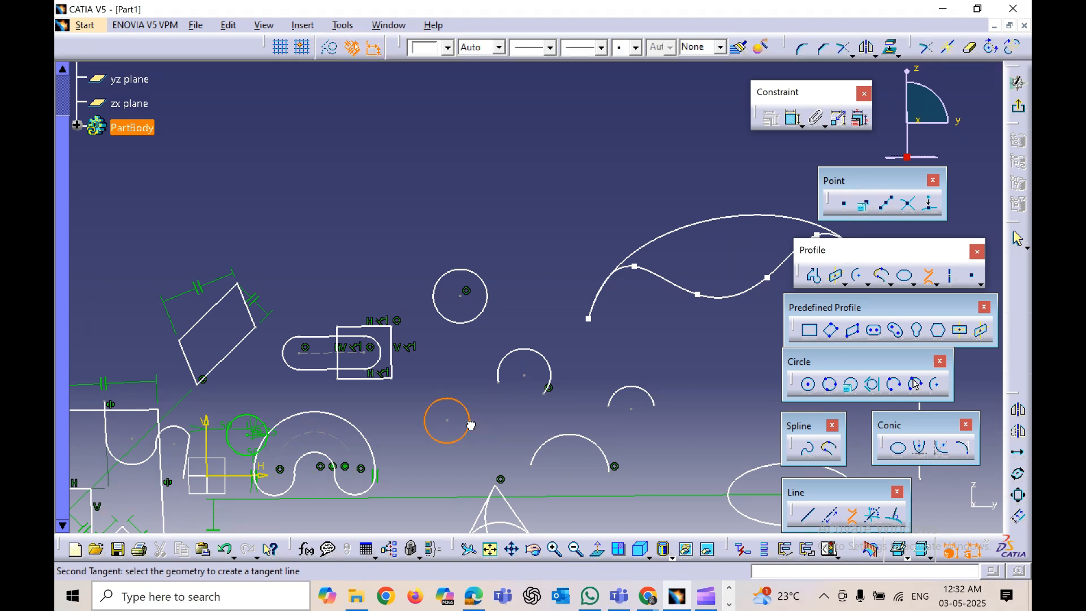
{"action": "left_click", "coordinate": [443, 295]}
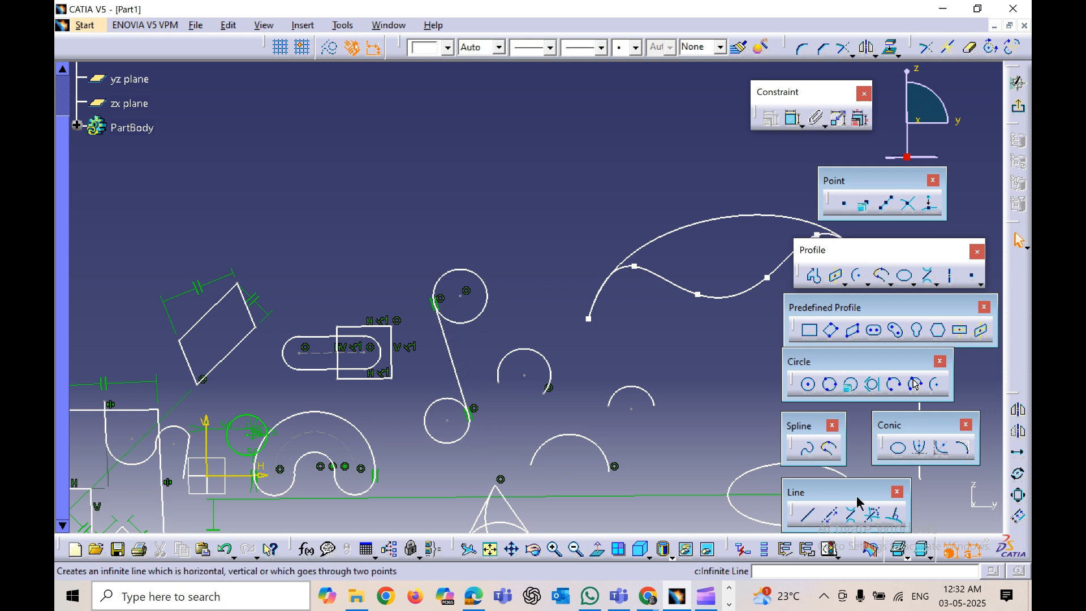
Step: Create a second, crossing bi-tangent line between the same two circles
{"action": "left_click", "coordinate": [853, 517]}
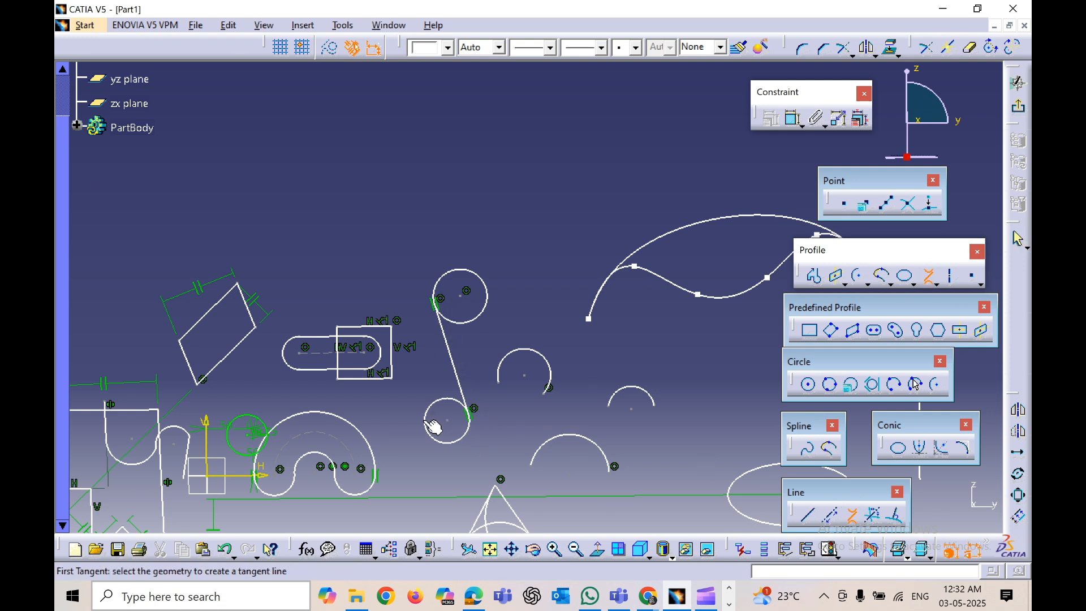
{"action": "left_click", "coordinate": [452, 440]}
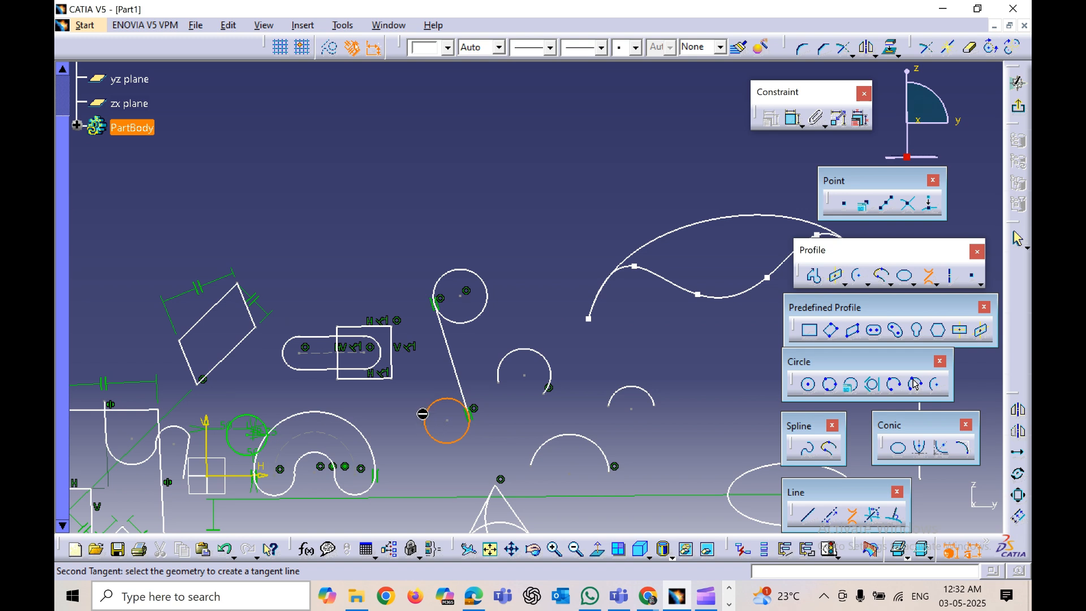
{"action": "left_click", "coordinate": [489, 307]}
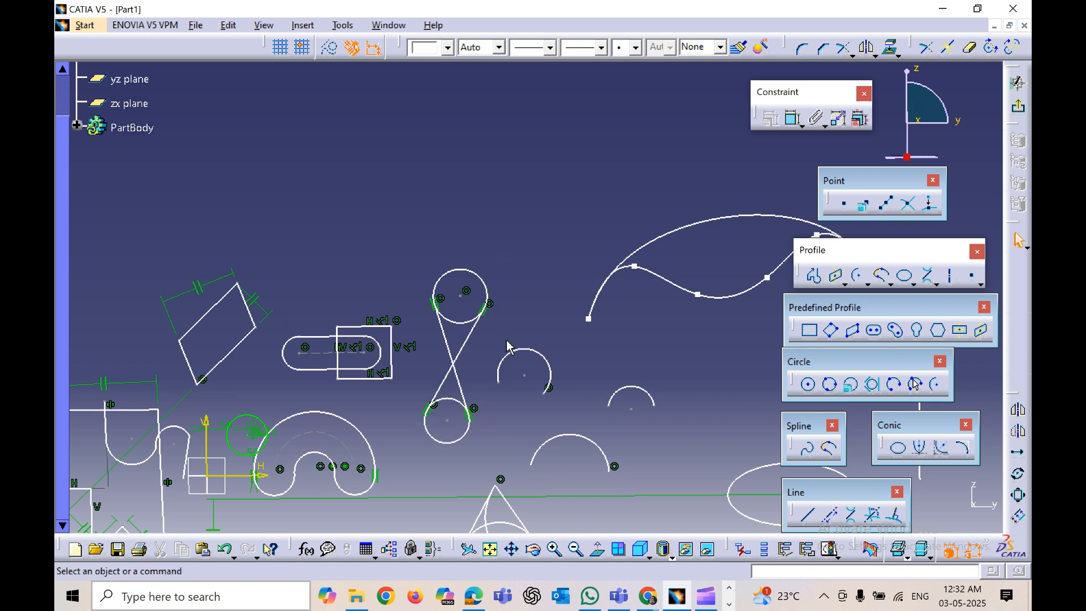
Step: Create a bisecting line of the two crossing tangent lines and delete it
{"action": "mouse_move", "coordinate": [521, 436]}
{"action": "middle_mouse_down"}
{"action": "mouse_move", "coordinate": [436, 396]}
{"action": "mouse_move", "coordinate": [447, 414]}
{"action": "mouse_move", "coordinate": [464, 411]}
{"action": "mouse_move", "coordinate": [442, 398]}
{"action": "middle_mouse_up"}
{"action": "left_click", "coordinate": [436, 394]}
{"action": "left_click", "coordinate": [442, 398]}
{"action": "middle_click_drag", "start_coordinate": [442, 398], "coordinate": [455, 417]}
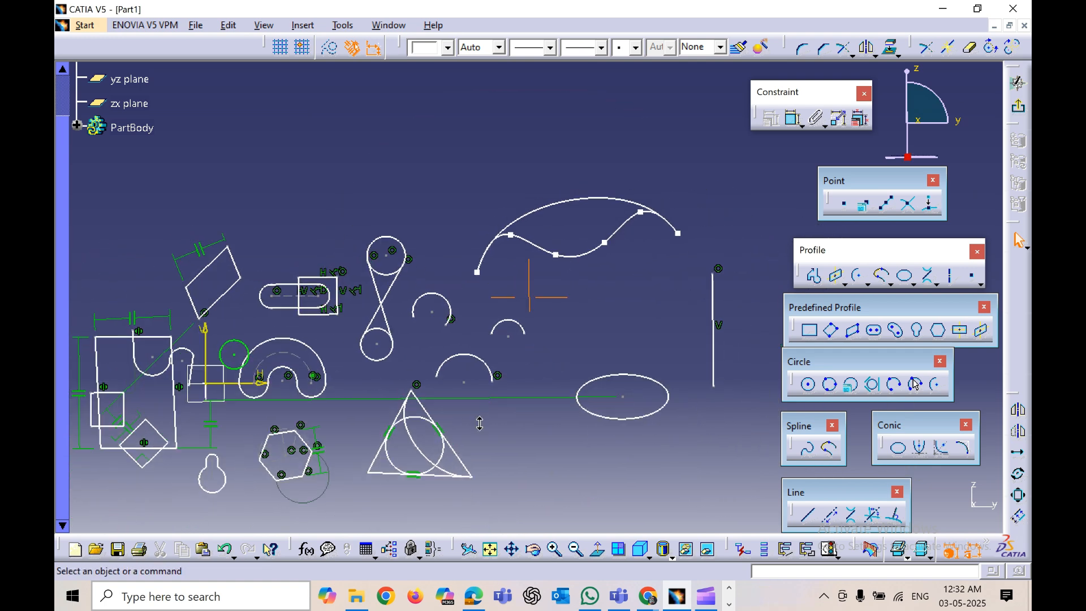
{"action": "left_click", "coordinate": [872, 518]}
{"action": "mouse_move", "coordinate": [510, 453]}
{"action": "middle_mouse_down"}
{"action": "mouse_move", "coordinate": [586, 454]}
{"action": "mouse_move", "coordinate": [572, 400]}
{"action": "middle_mouse_up"}
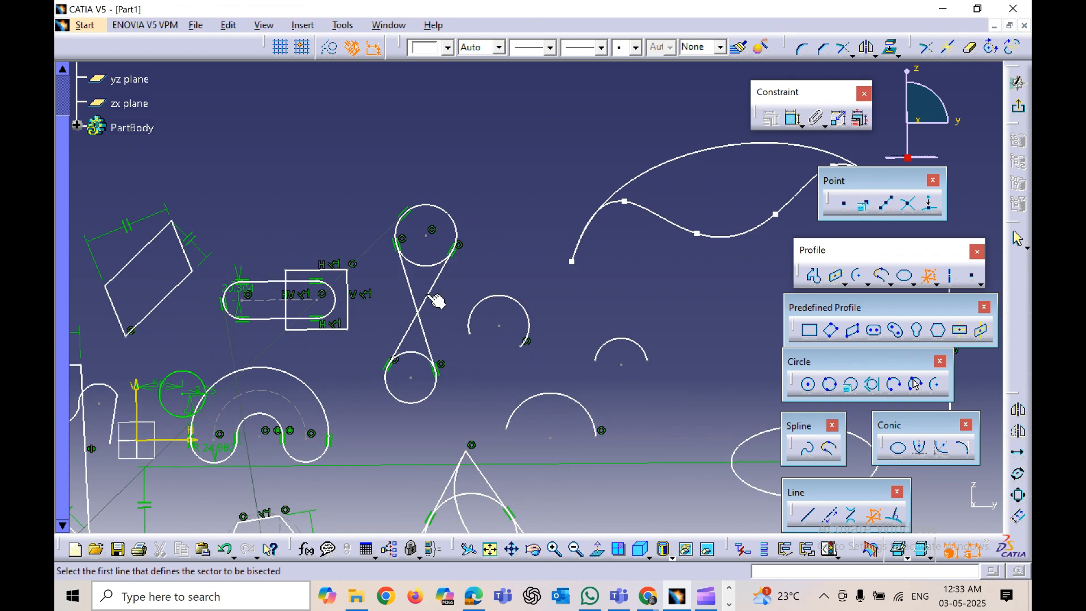
{"action": "left_click", "coordinate": [430, 296]}
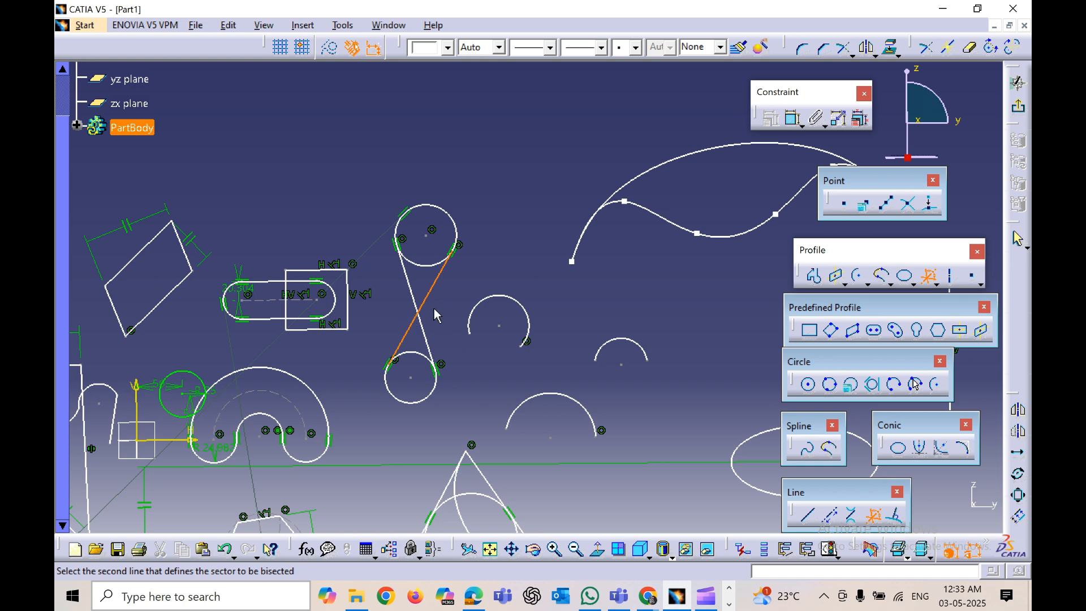
{"action": "left_click", "coordinate": [433, 346]}
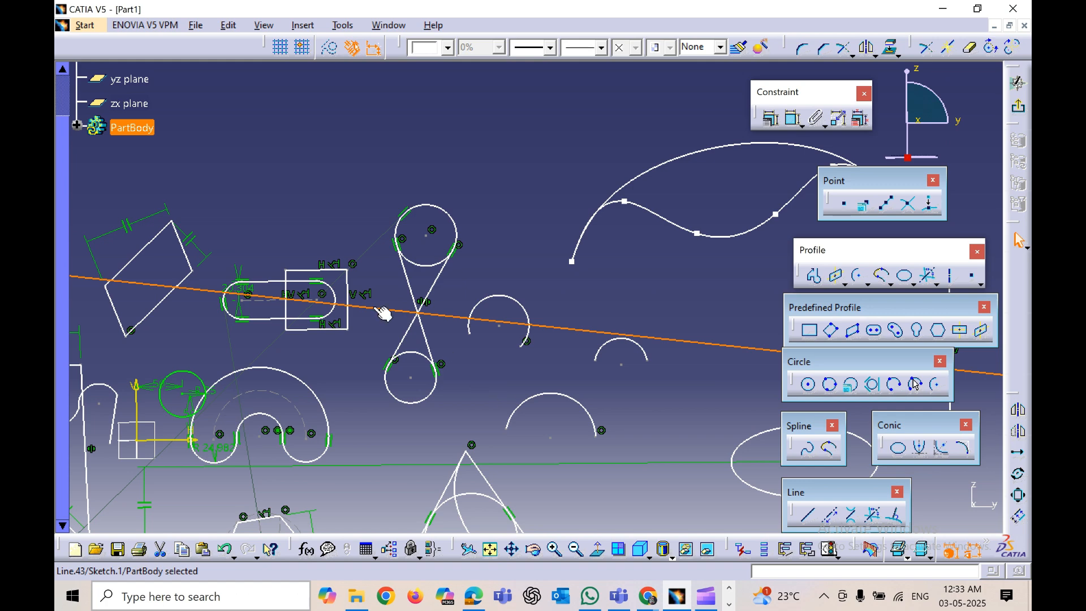
{"action": "right_click", "coordinate": [443, 319]}
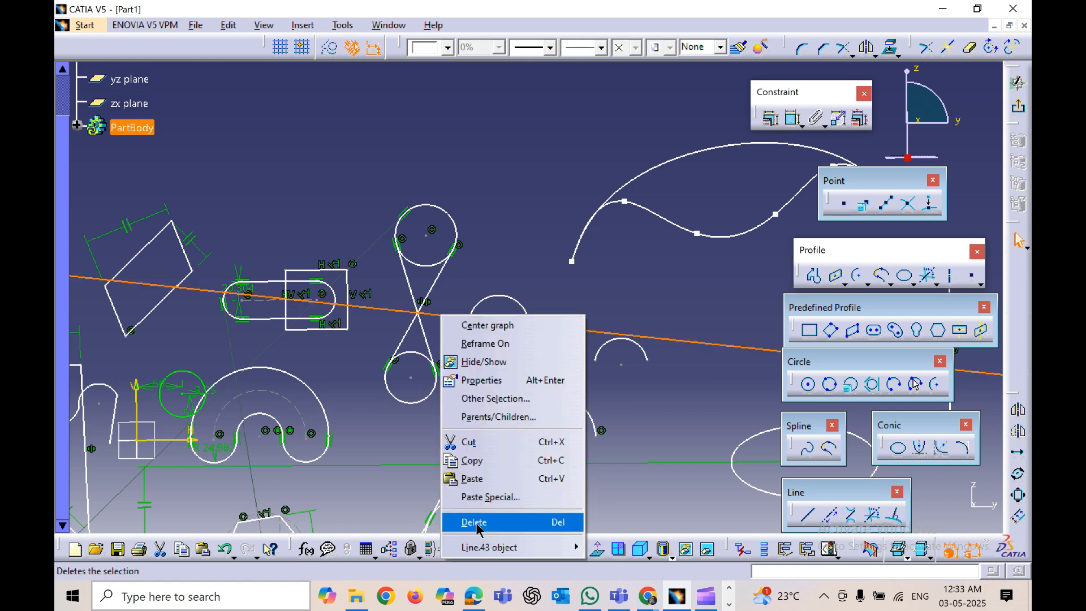
{"action": "left_click", "coordinate": [477, 521]}
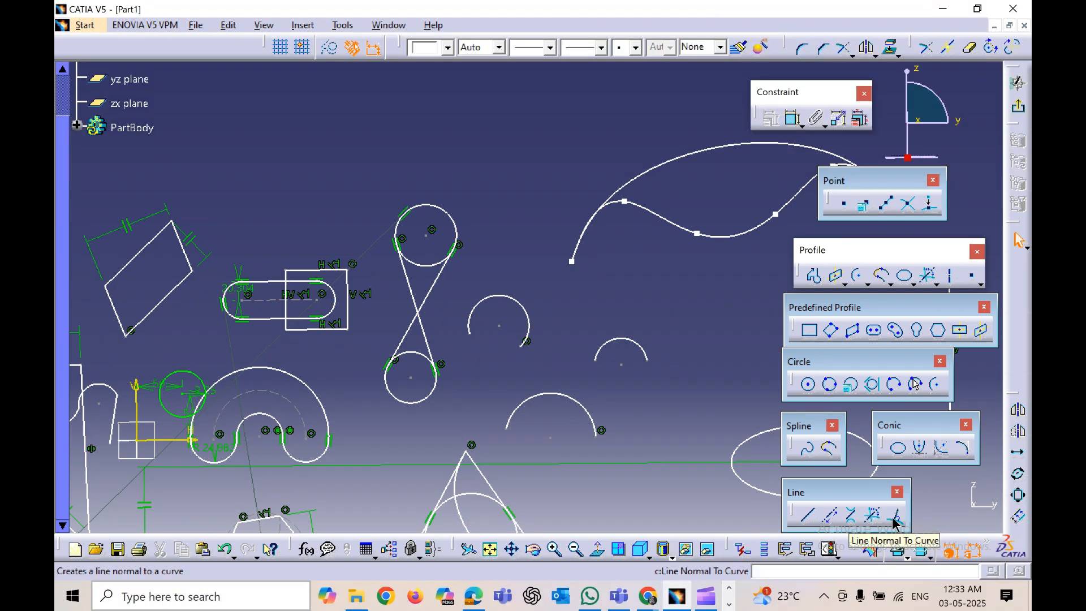
Step: Draw a line normal to the lower arc, rising vertically from the top of the arc
{"action": "left_click", "coordinate": [895, 518]}
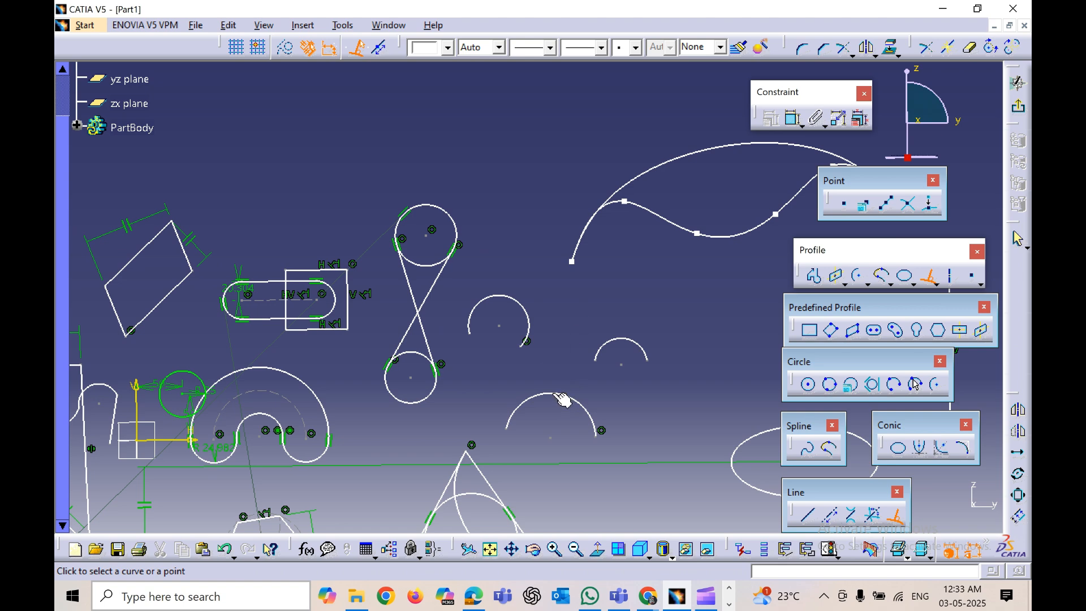
{"action": "left_click", "coordinate": [553, 393]}
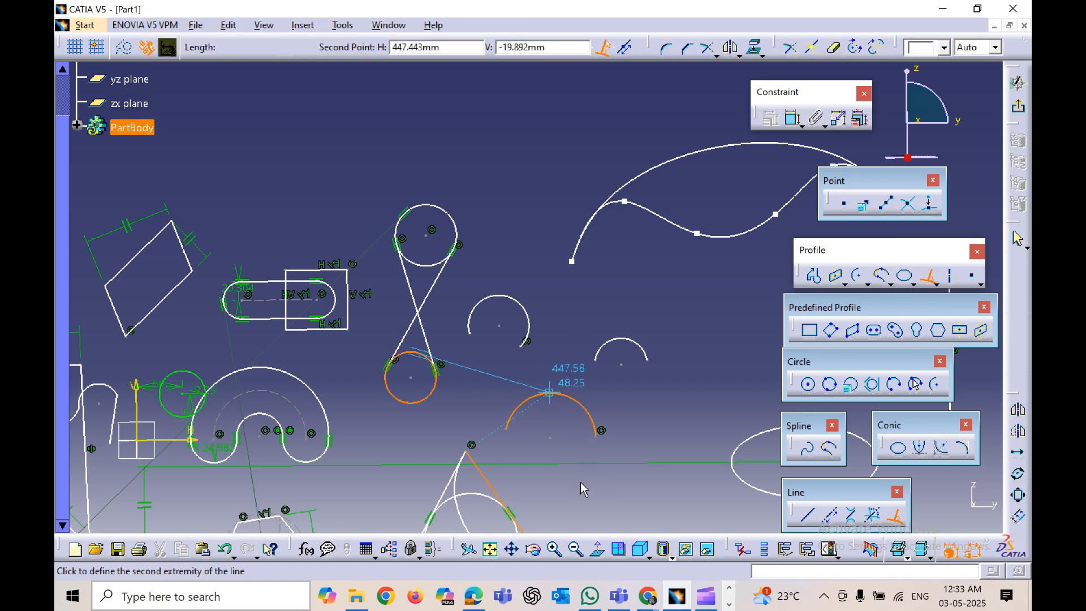
{"action": "middle_click_drag", "start_coordinate": [517, 441], "coordinate": [494, 400]}
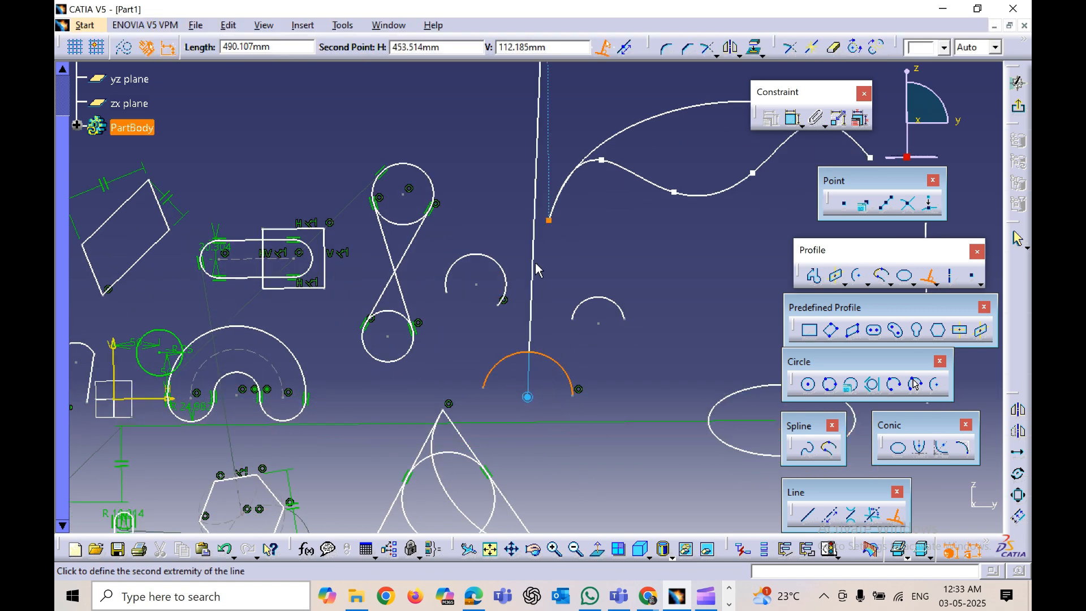
{"action": "left_click", "coordinate": [544, 283]}
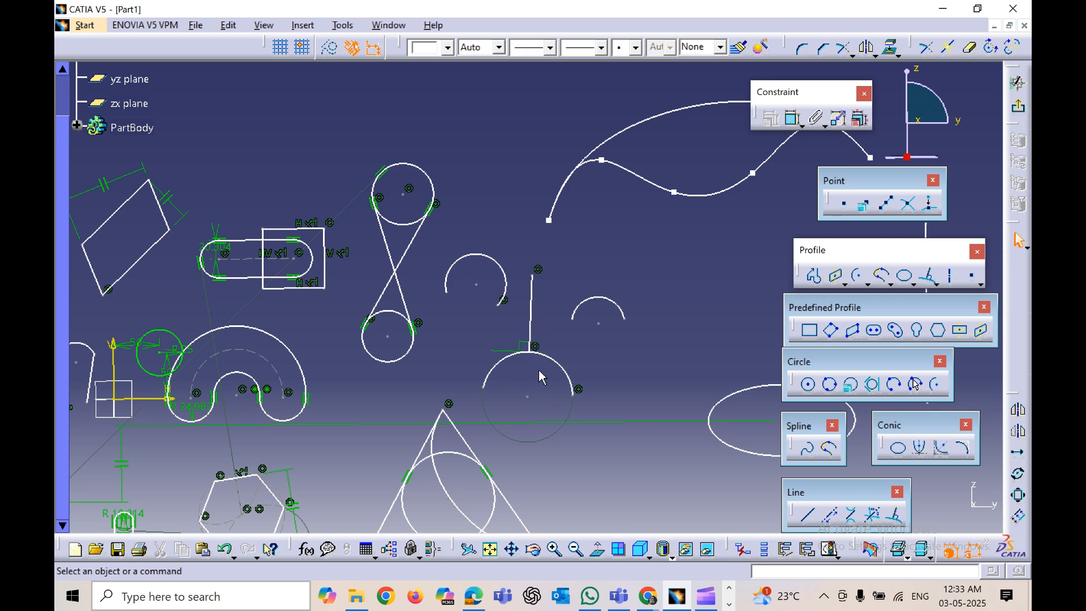
Step: Create a vertical axis about 200 mm long to the right of the triangle
{"action": "middle_click_drag", "start_coordinate": [550, 407], "coordinate": [556, 437]}
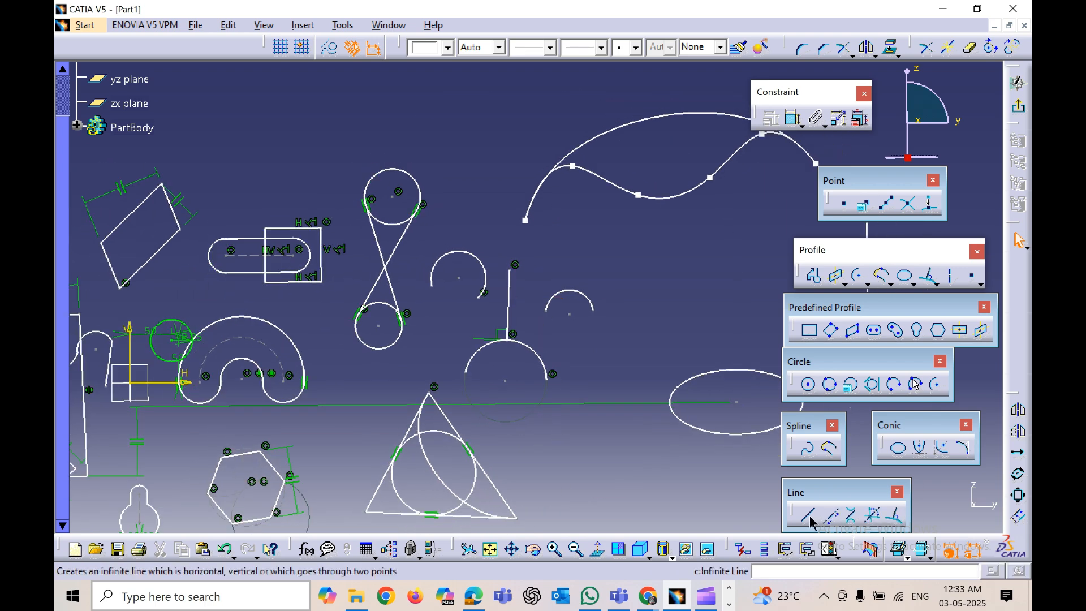
{"action": "left_click", "coordinate": [952, 283]}
{"action": "middle_click_drag", "start_coordinate": [614, 459], "coordinate": [537, 431]}
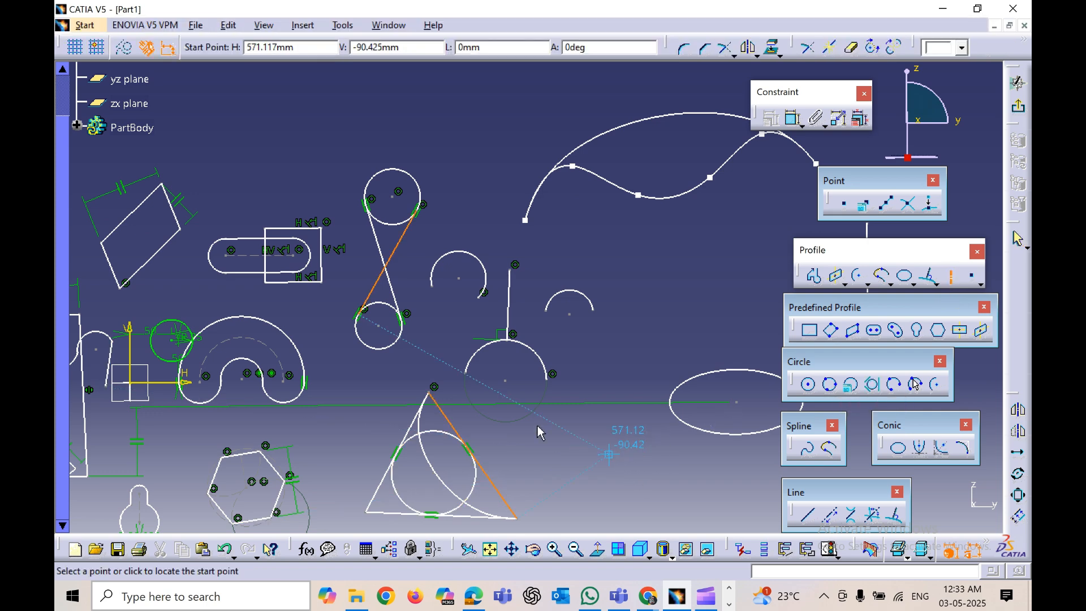
{"action": "left_click", "coordinate": [546, 456]}
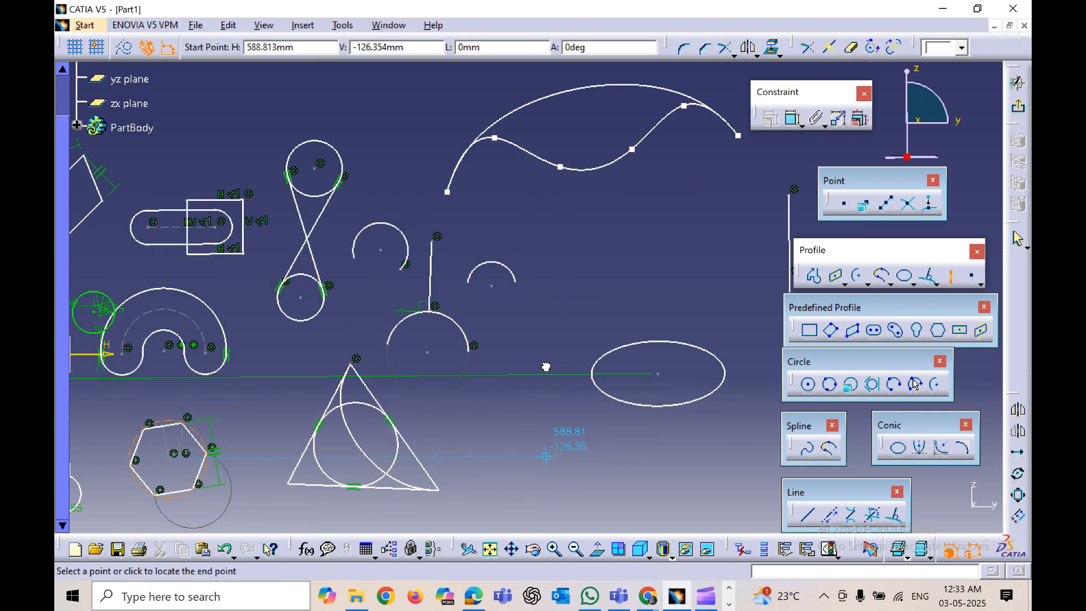
{"action": "left_click", "coordinate": [546, 289]}
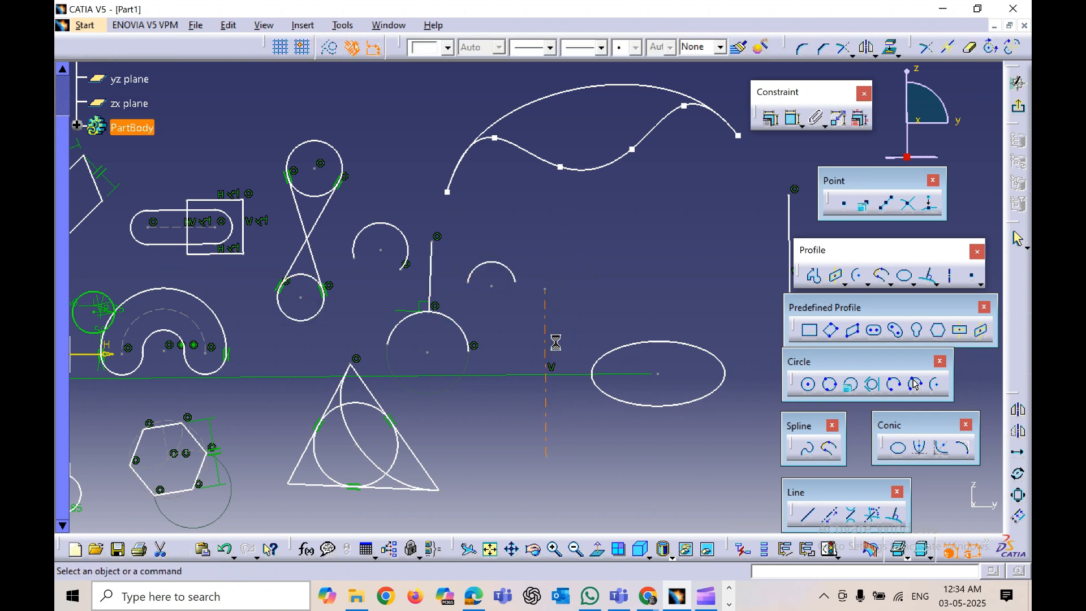
Step: Place a point with the Point tool at about H 645 mm, V 119 mm above the arcs
{"action": "left_click", "coordinate": [547, 339]}
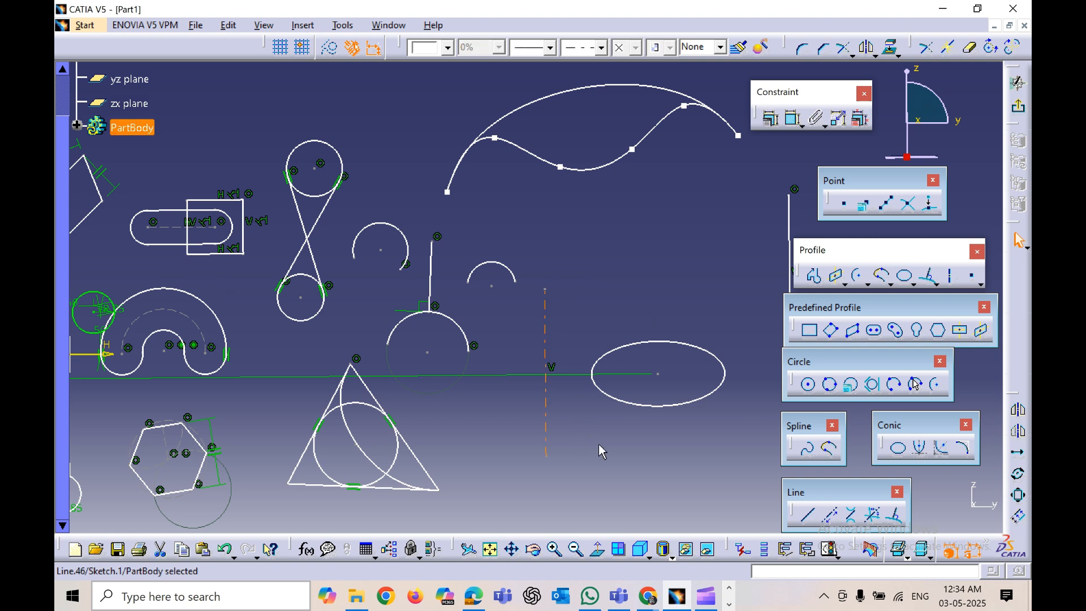
{"action": "left_click", "coordinate": [565, 440]}
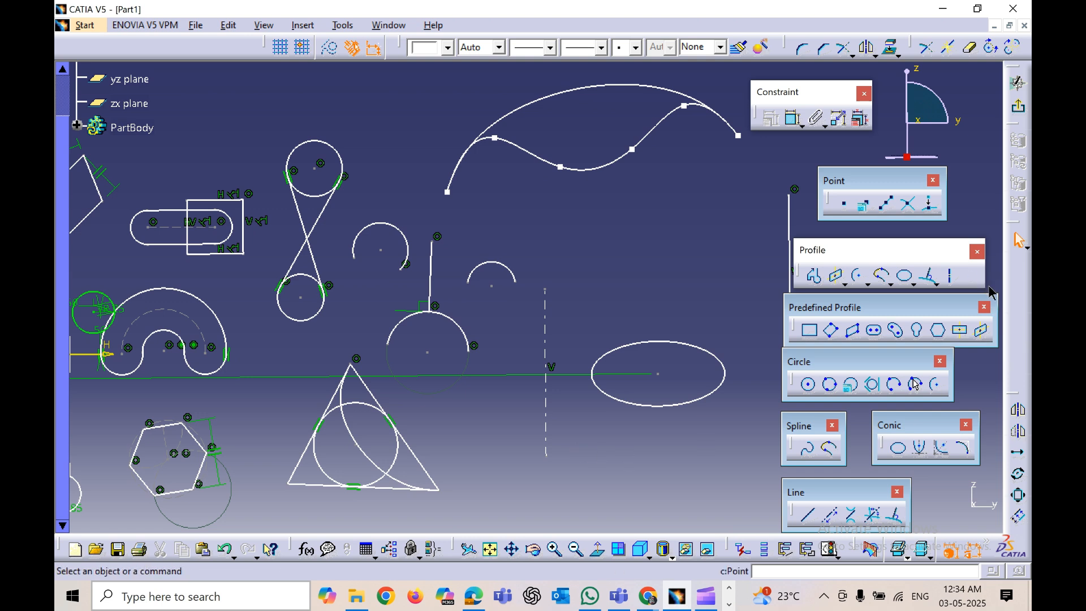
{"action": "left_click", "coordinate": [845, 207]}
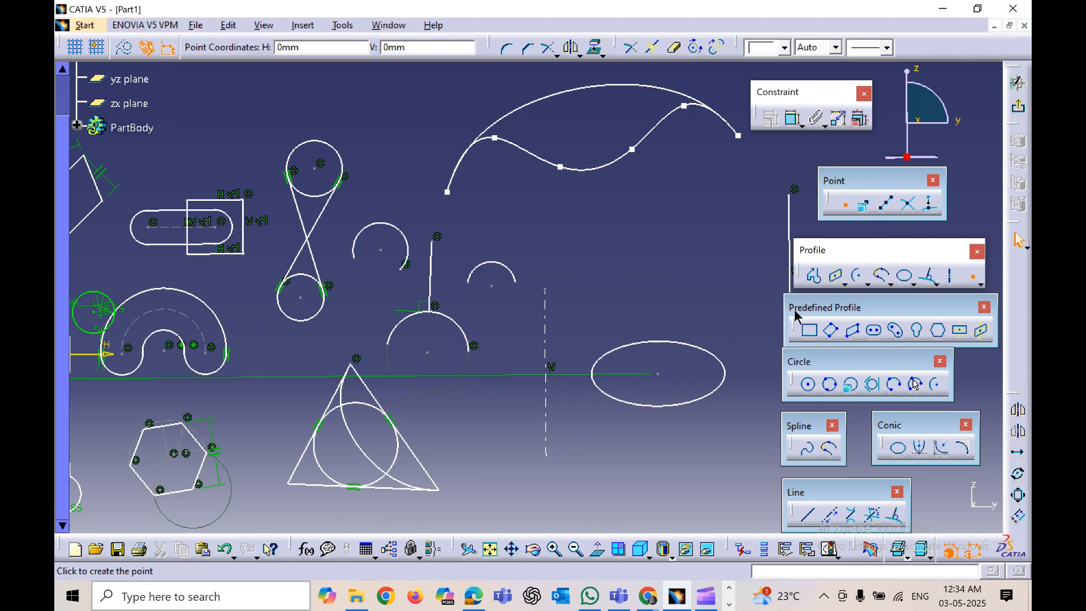
{"action": "left_click", "coordinate": [588, 252]}
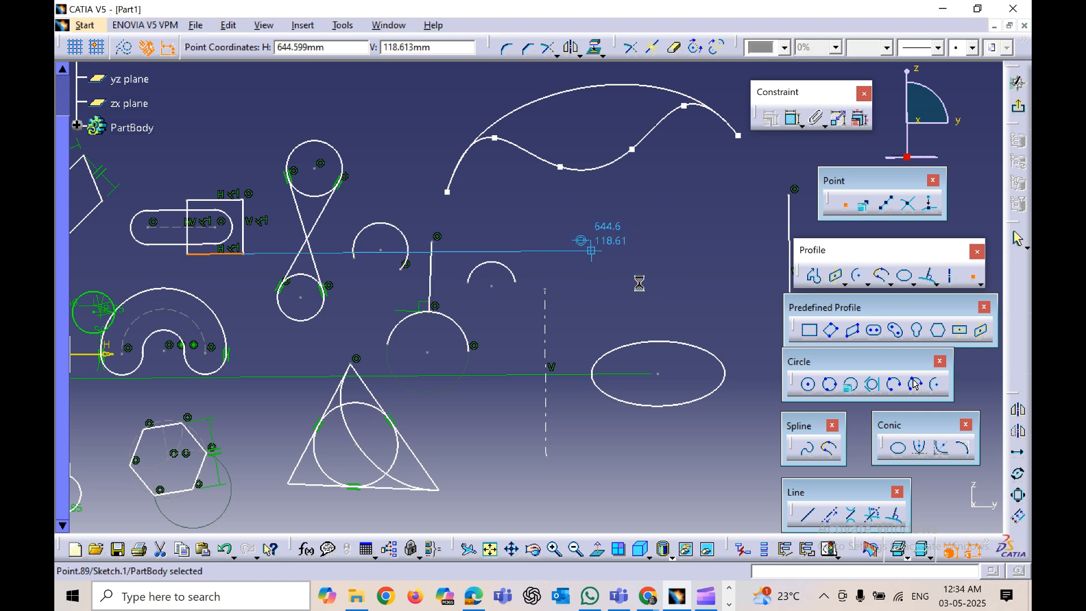
{"action": "middle_click_drag", "start_coordinate": [610, 296], "coordinate": [505, 297]}
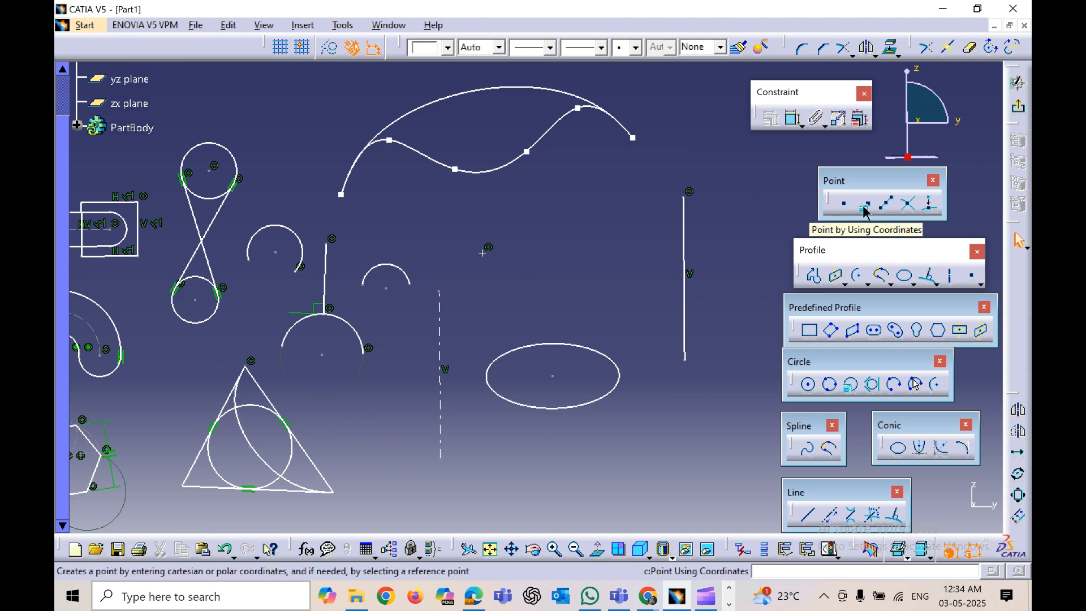
Step: Create a point by coordinates at H 60 mm and V 80 mm
{"action": "left_click", "coordinate": [866, 208]}
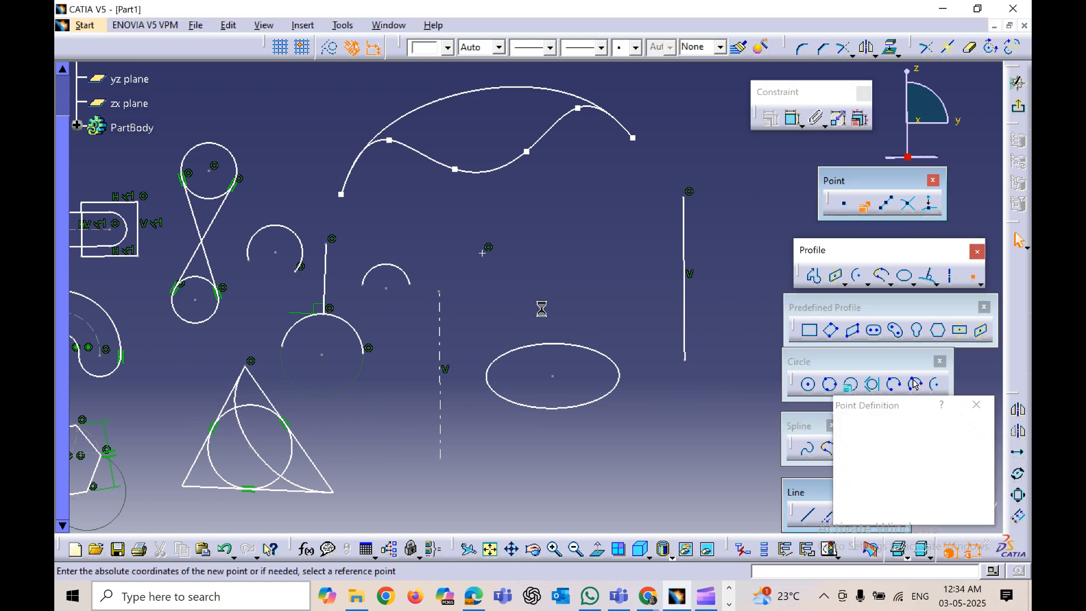
{"action": "middle_click_drag", "start_coordinate": [561, 307], "coordinate": [808, 323]}
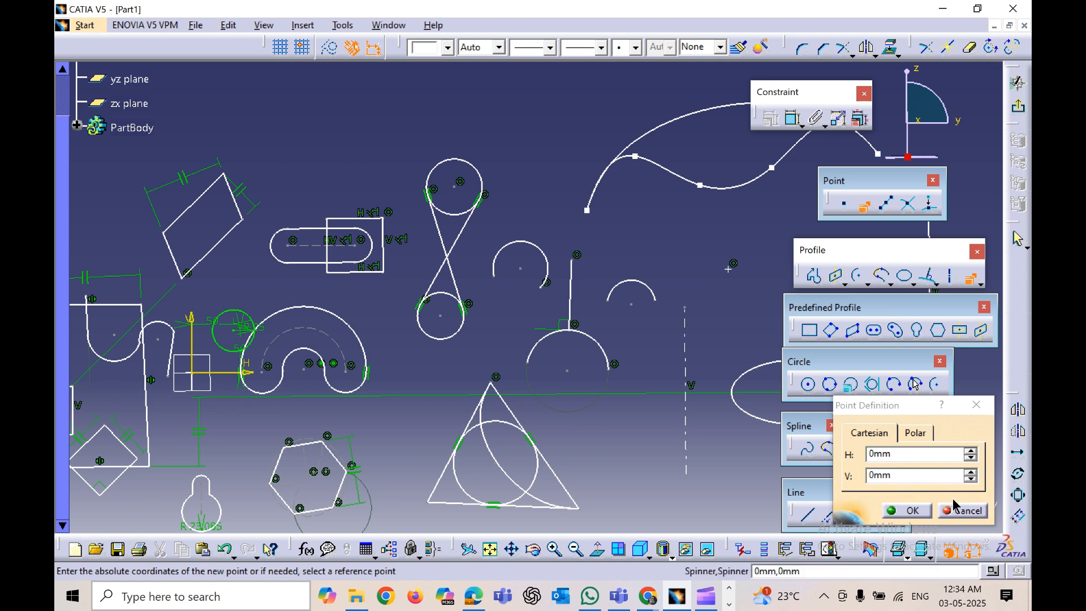
{"action": "double_click", "coordinate": [902, 457]}
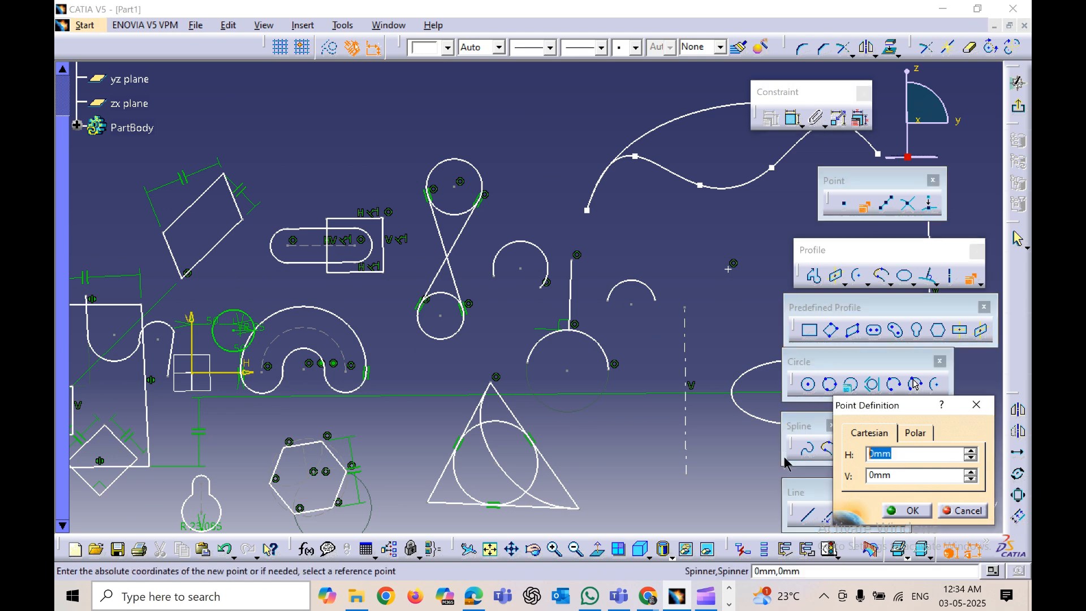
{"action": "type", "text": "60"}
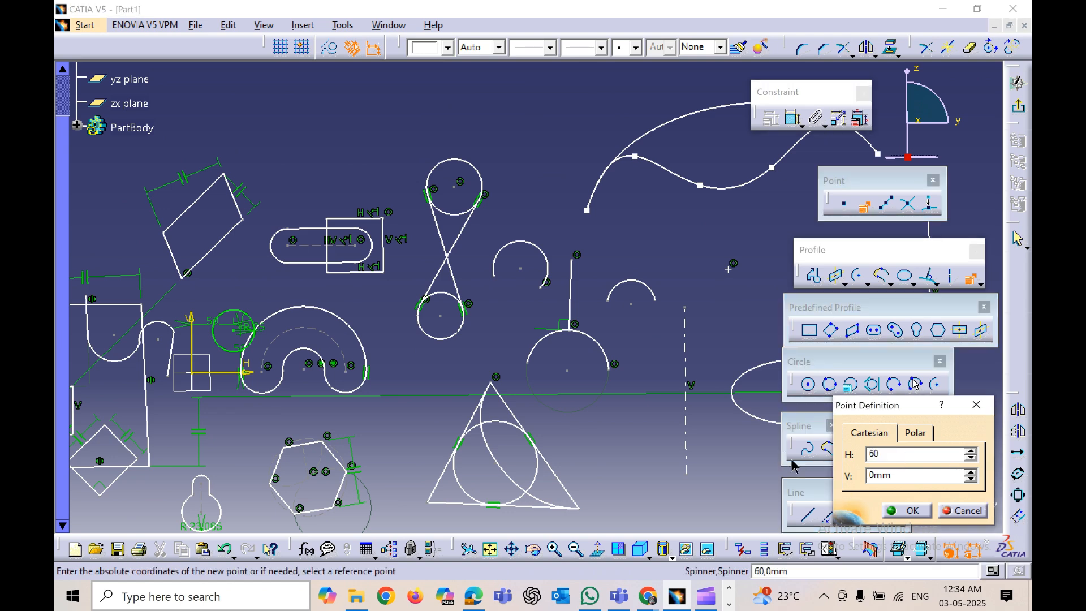
{"action": "key", "text": "Tab"}
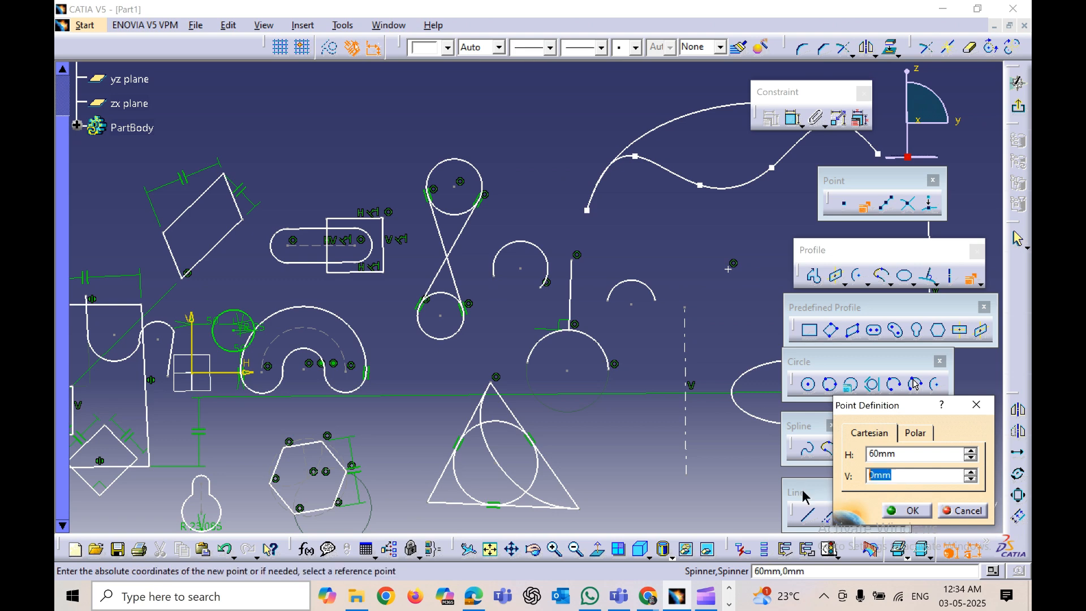
{"action": "type", "text": "80"}
{"action": "left_click", "coordinate": [907, 510]}
{"action": "mouse_move", "coordinate": [439, 371]}
{"action": "middle_mouse_down"}
{"action": "mouse_move", "coordinate": [657, 392]}
{"action": "mouse_move", "coordinate": [605, 265]}
{"action": "middle_mouse_up"}
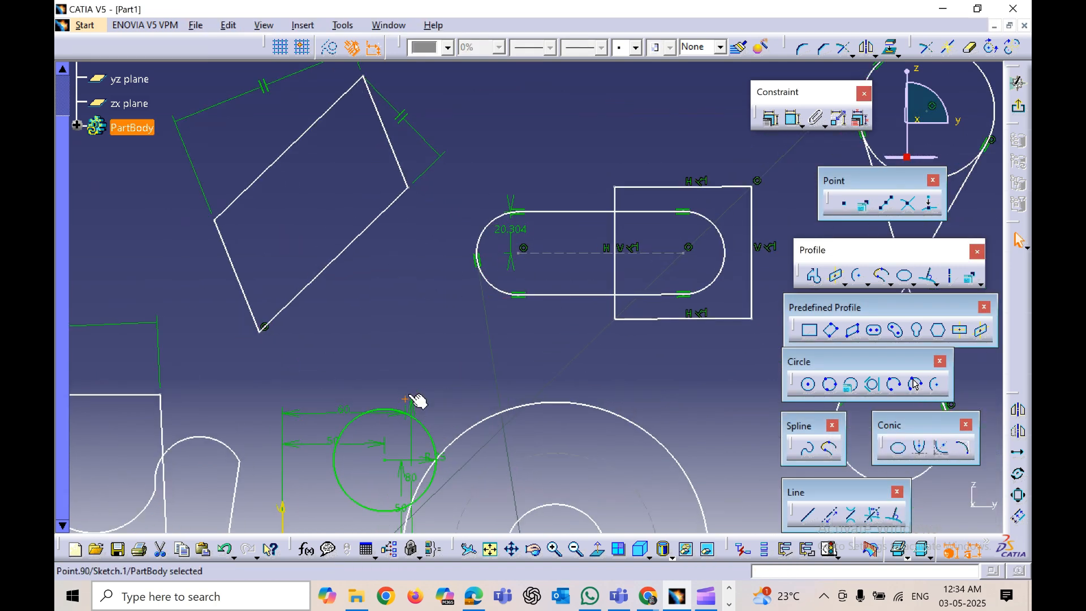
Step: Create 5 equidistant points along the long vertical line with the Equidistant Points tool
{"action": "mouse_move", "coordinate": [579, 389]}
{"action": "middle_mouse_down"}
{"action": "mouse_move", "coordinate": [347, 359]}
{"action": "mouse_move", "coordinate": [368, 419]}
{"action": "mouse_move", "coordinate": [509, 447]}
{"action": "mouse_move", "coordinate": [521, 429]}
{"action": "mouse_move", "coordinate": [528, 448]}
{"action": "middle_mouse_up"}
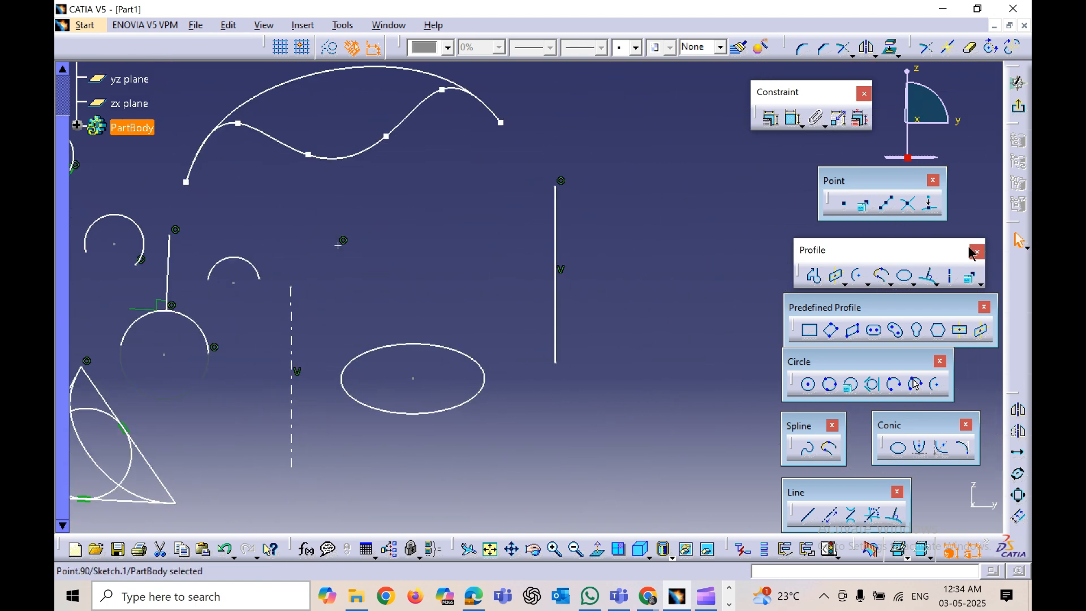
{"action": "left_click", "coordinate": [887, 207]}
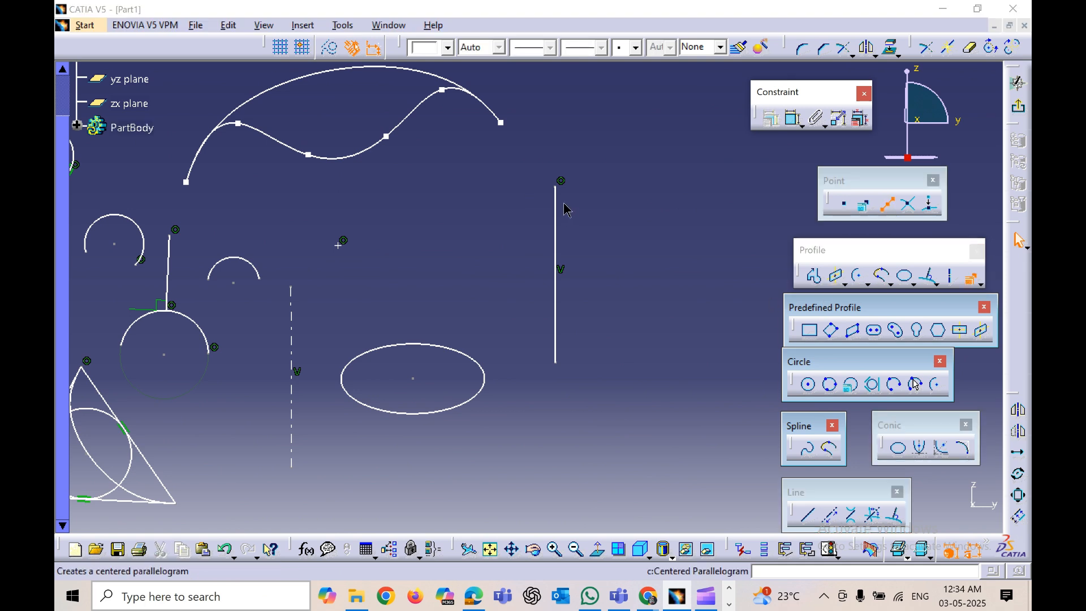
{"action": "left_click", "coordinate": [558, 334]}
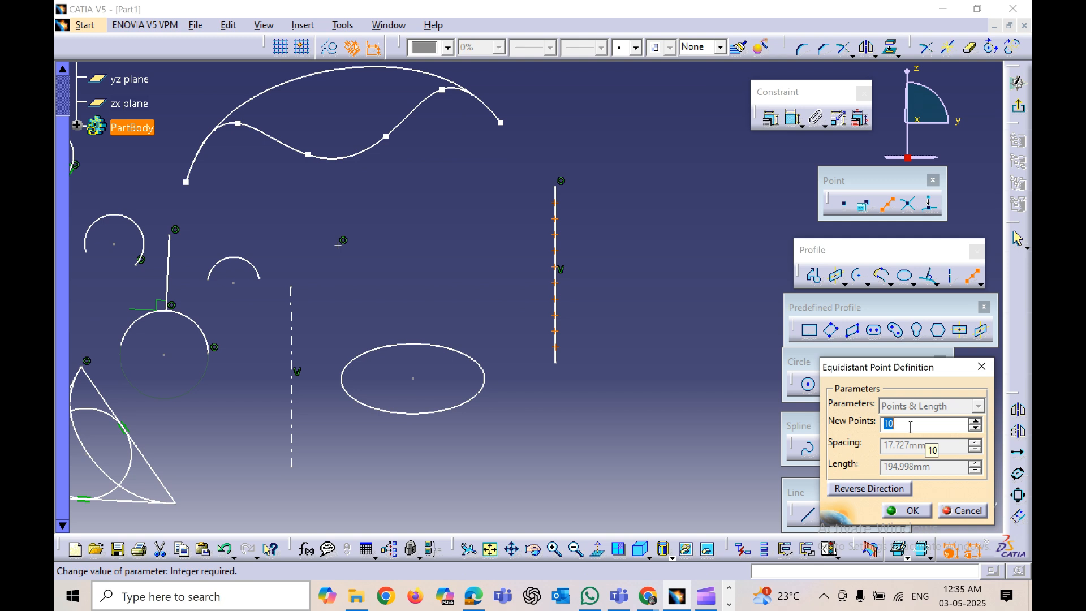
{"action": "type", "text": "5"}
{"action": "left_click", "coordinate": [661, 436]}
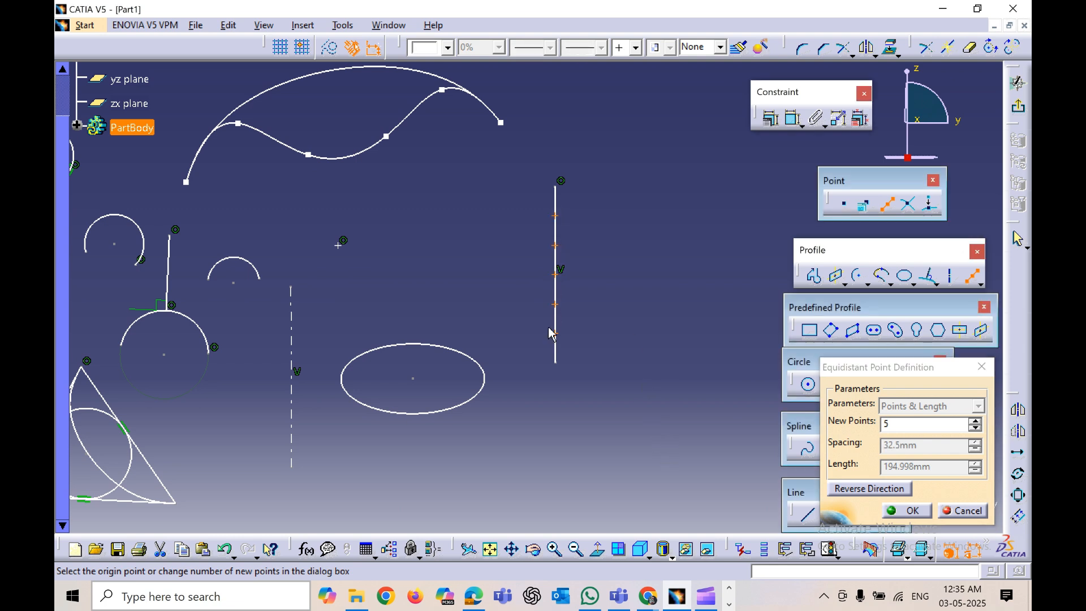
{"action": "left_click", "coordinate": [907, 510]}
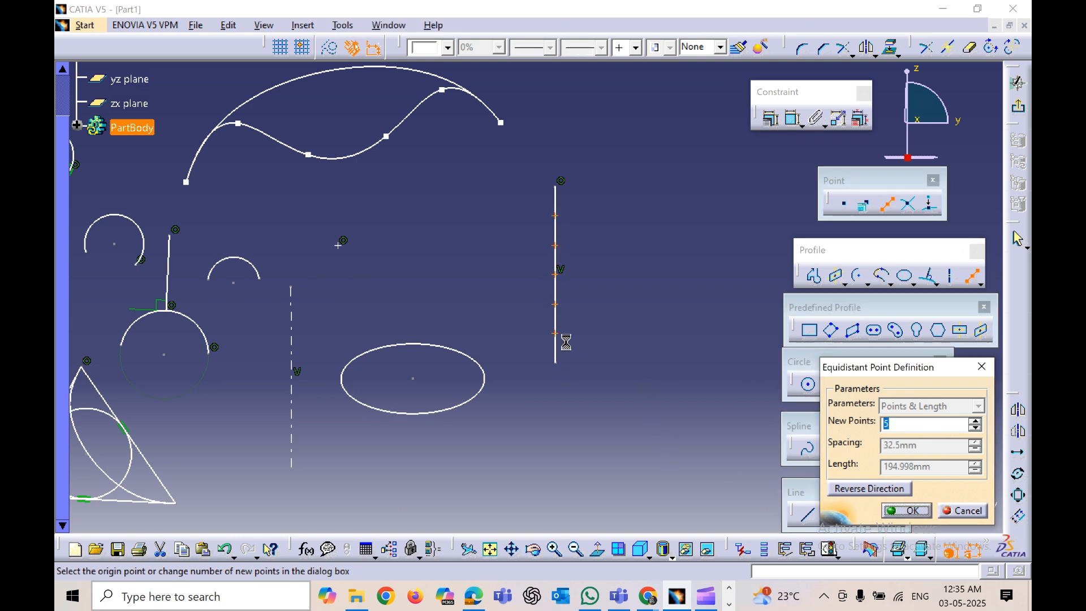
Step: Create an intersection point where the two crossing lines between the stacked circles meet
{"action": "mouse_move", "coordinate": [621, 392]}
{"action": "middle_mouse_down"}
{"action": "mouse_move", "coordinate": [621, 417]}
{"action": "mouse_move", "coordinate": [596, 437]}
{"action": "middle_mouse_up"}
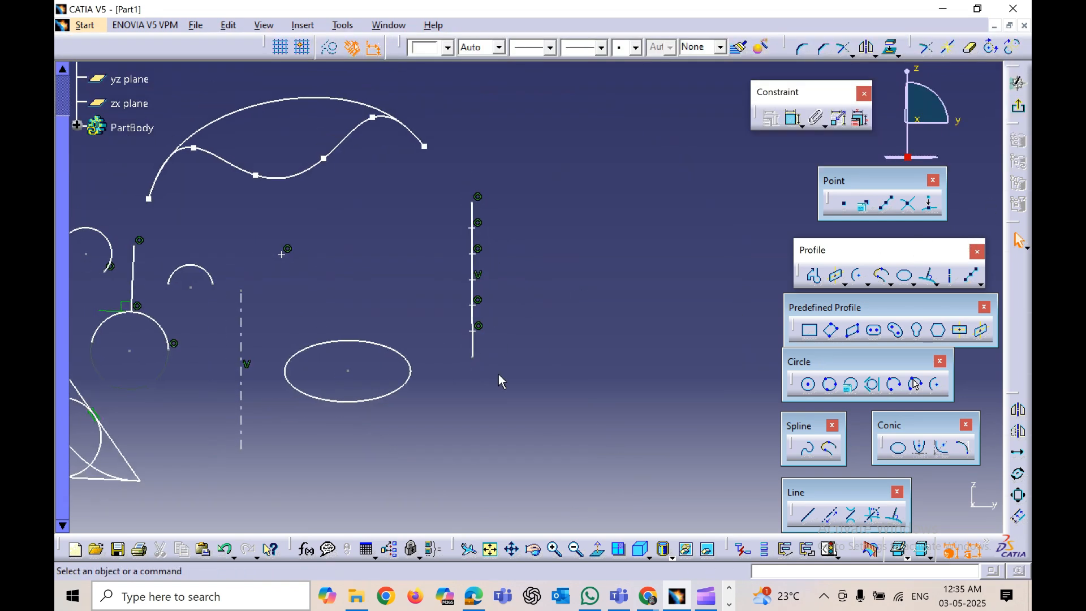
{"action": "mouse_move", "coordinate": [473, 379]}
{"action": "middle_mouse_down"}
{"action": "mouse_move", "coordinate": [643, 371]}
{"action": "mouse_move", "coordinate": [645, 388]}
{"action": "mouse_move", "coordinate": [573, 439]}
{"action": "mouse_move", "coordinate": [559, 390]}
{"action": "middle_mouse_up"}
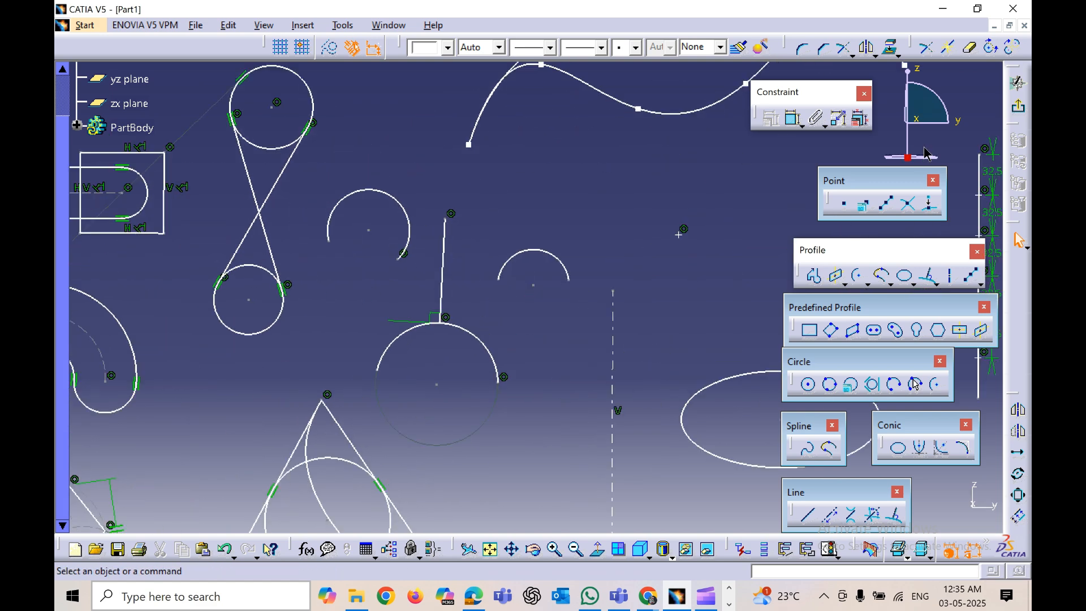
{"action": "left_click", "coordinate": [907, 207]}
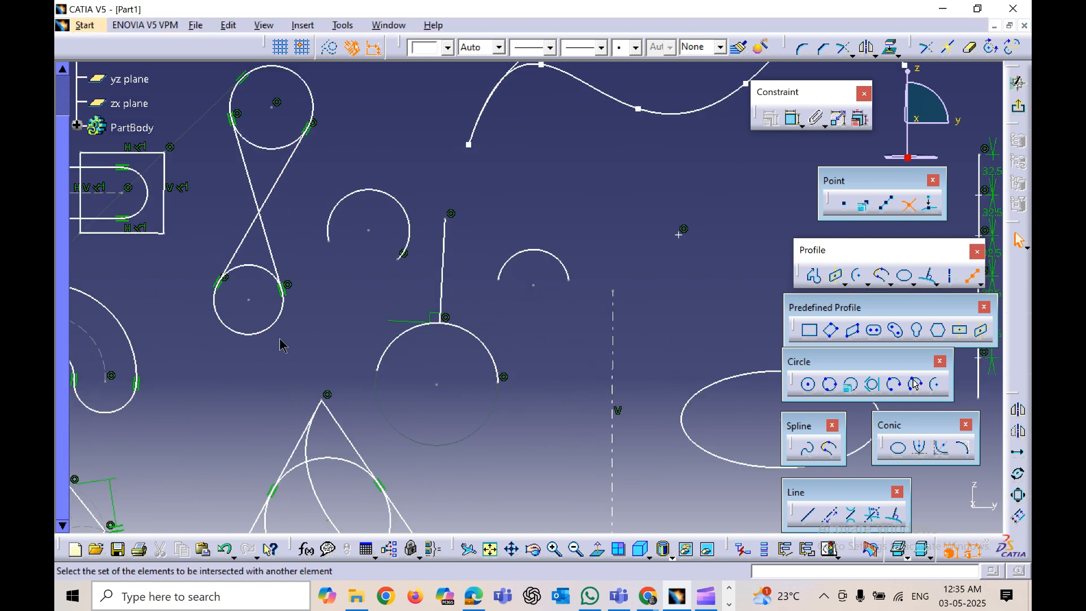
{"action": "left_click", "coordinate": [290, 270]}
{"action": "left_click", "coordinate": [272, 202]}
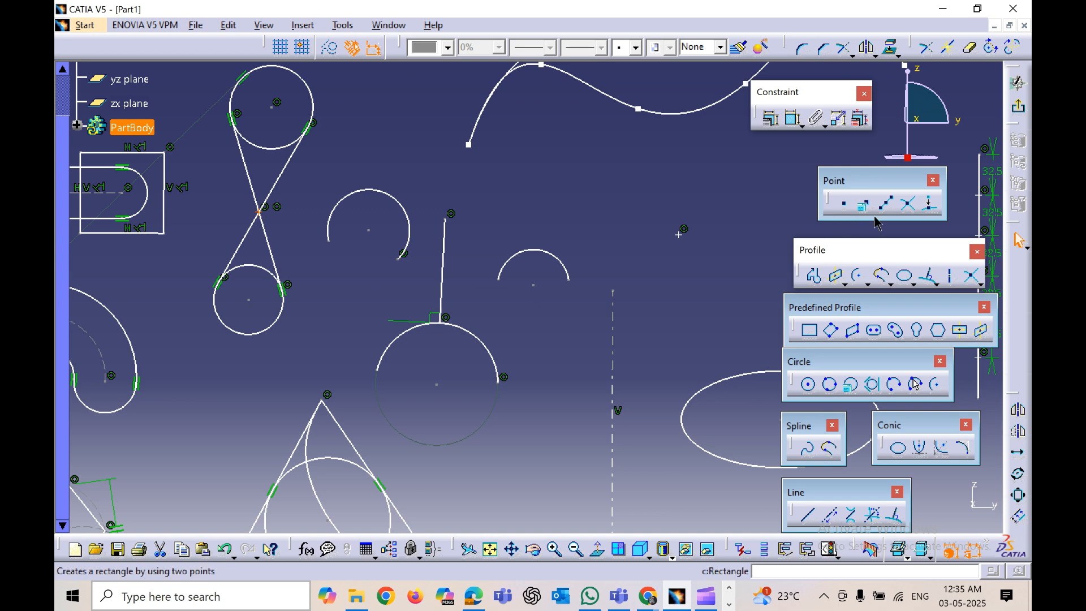
{"action": "middle_click_drag", "start_coordinate": [504, 420], "coordinate": [589, 492]}
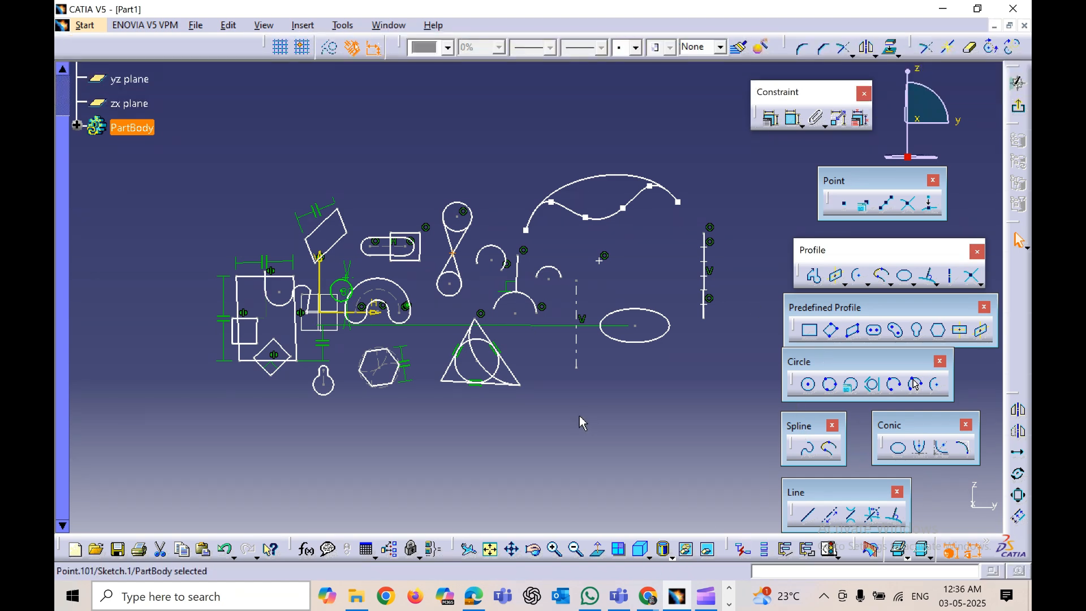
{"action": "mouse_move", "coordinate": [512, 429]}
{"action": "middle_mouse_down"}
{"action": "mouse_move", "coordinate": [519, 437]}
{"action": "mouse_move", "coordinate": [511, 393]}
{"action": "middle_mouse_up"}
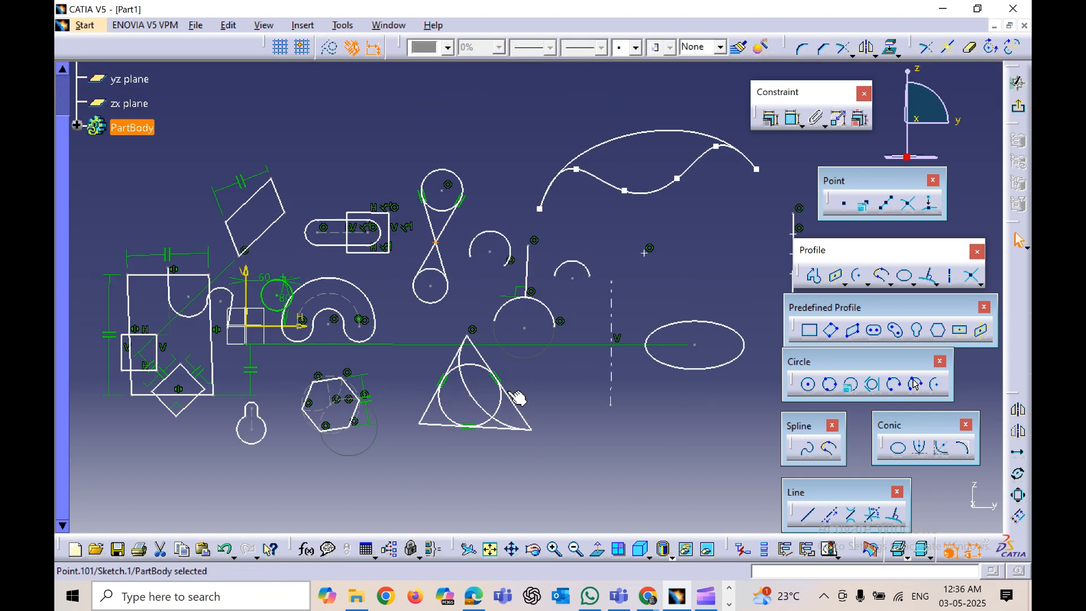
{"action": "middle_click_drag", "start_coordinate": [573, 446], "coordinate": [576, 447]}
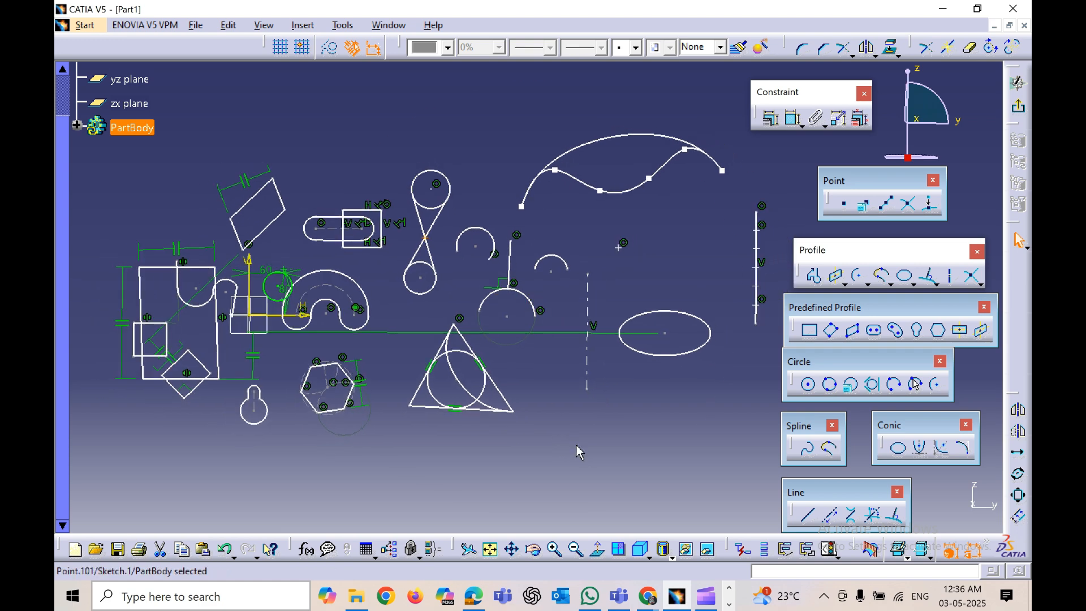